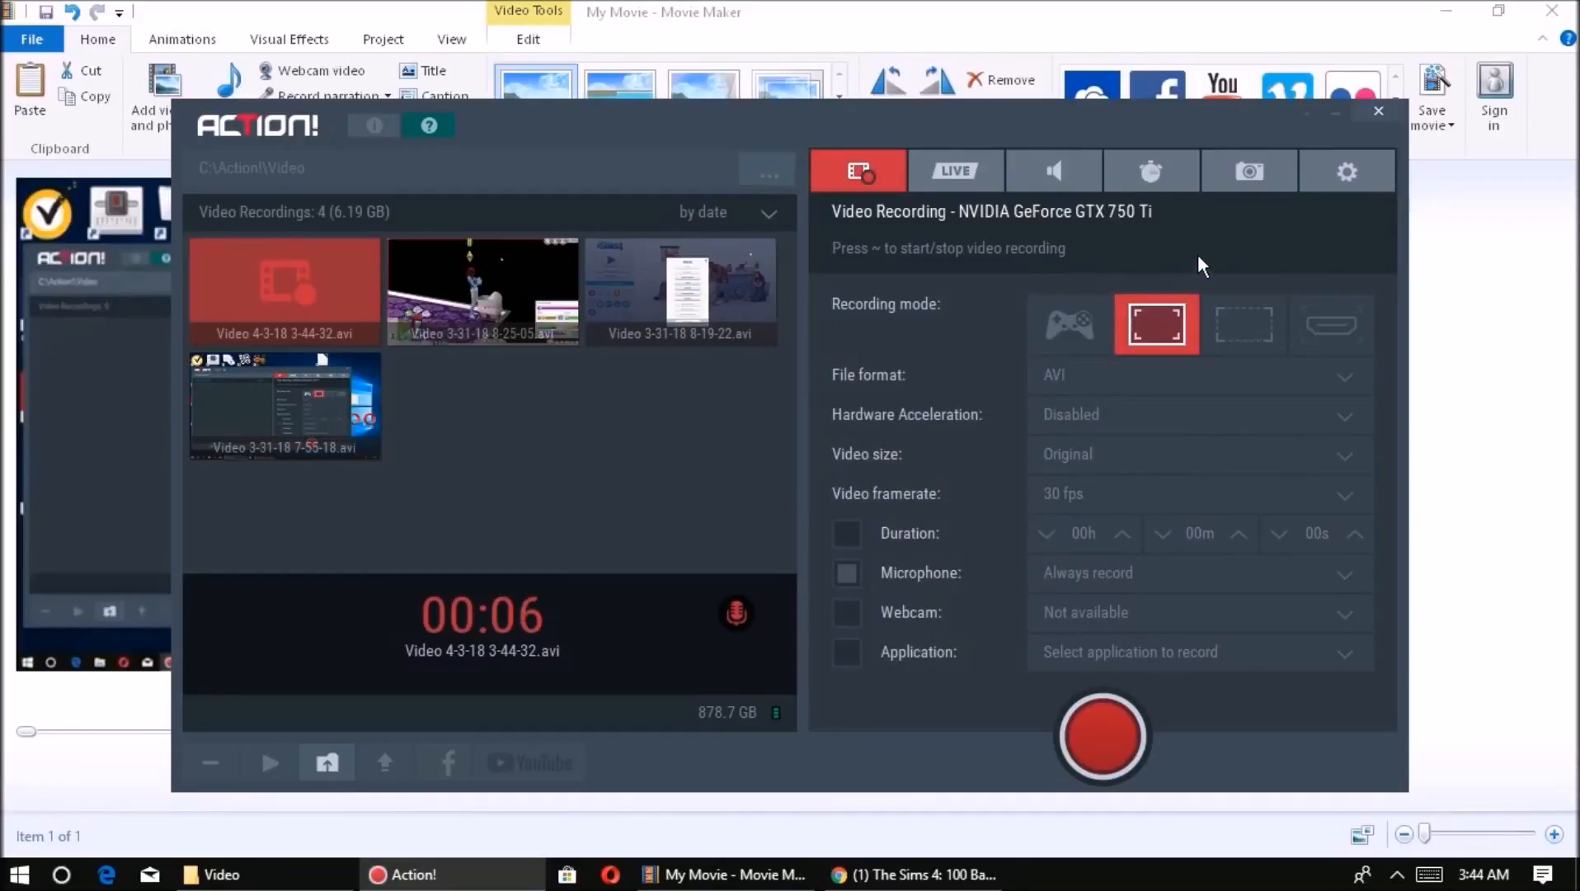
Minimize the Action! recorder window and preview the first seconds of the clip, returning the playhead to the start
left_click(1326, 119)
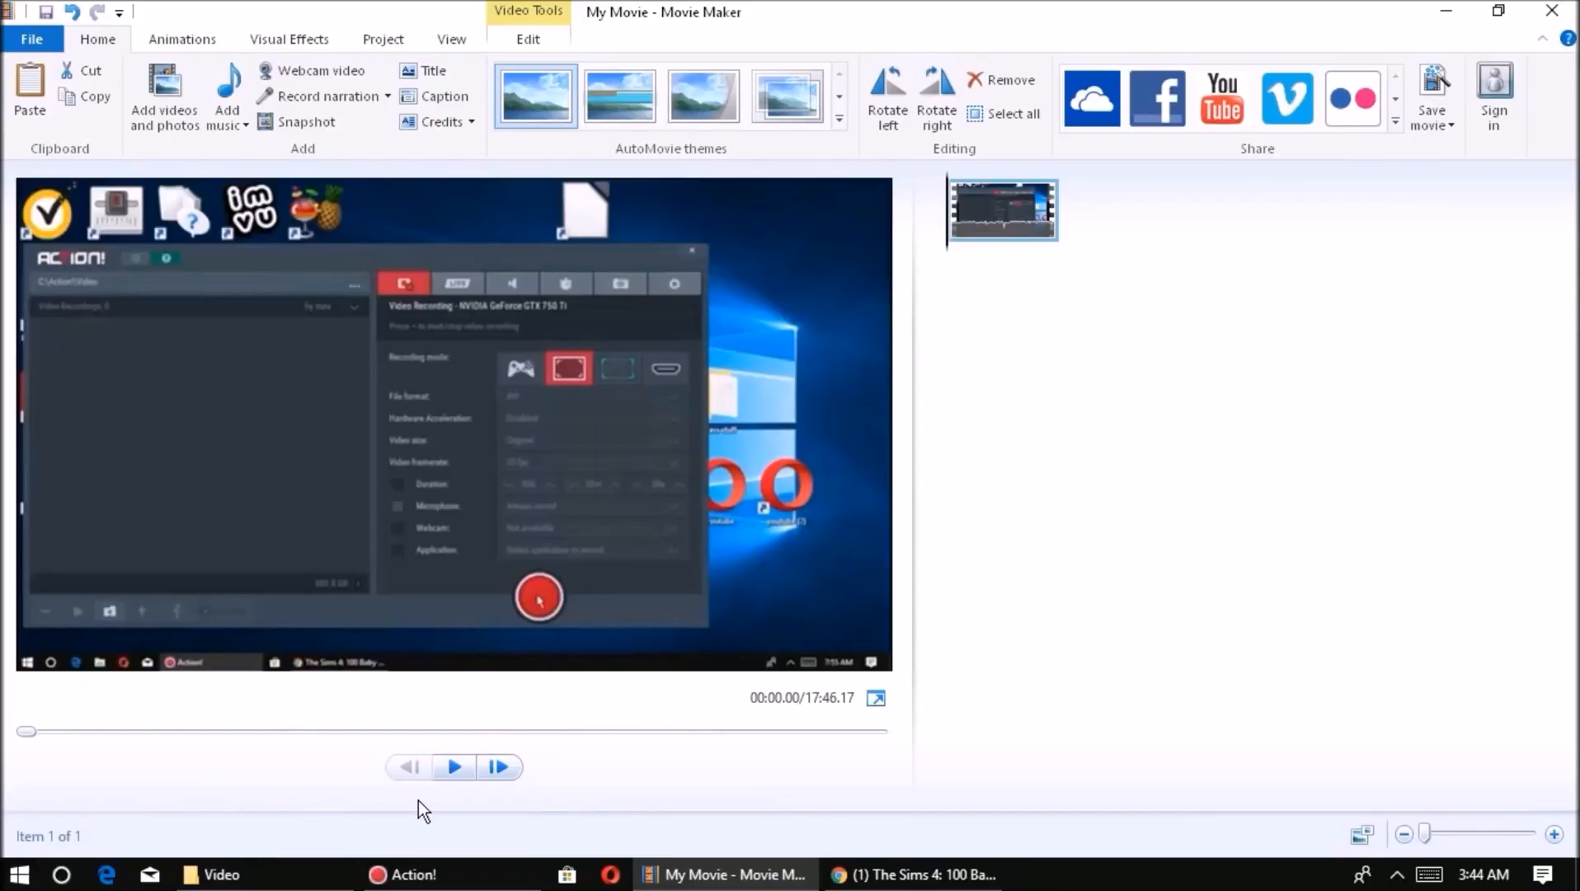
left_click(450, 766)
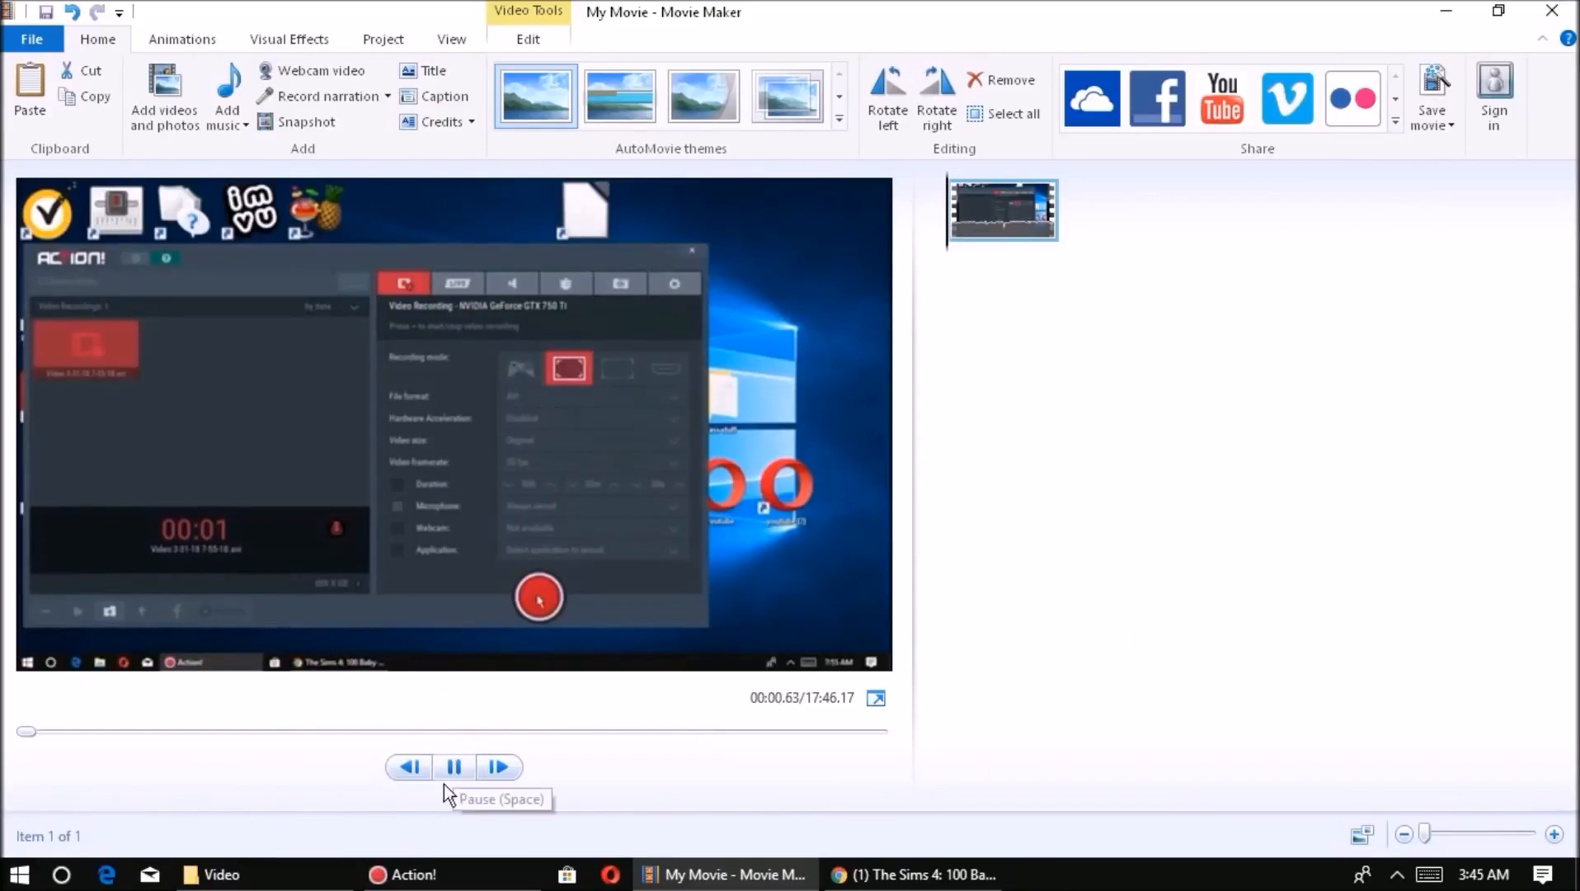
mouse_move(413, 874)
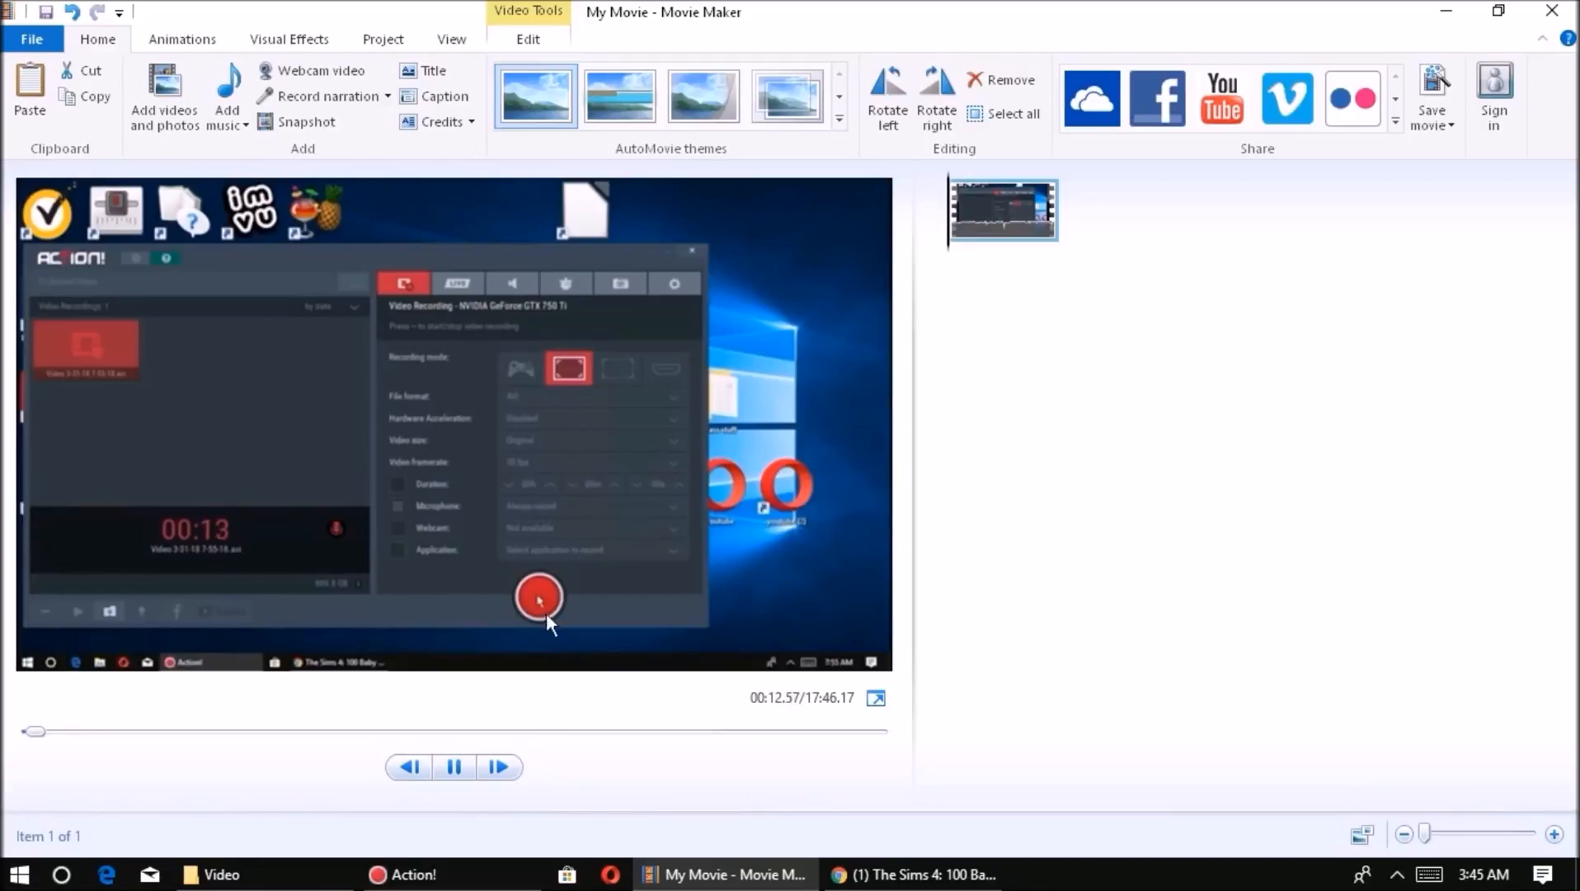
key("space")
left_click_drag(41, 744, 28, 733)
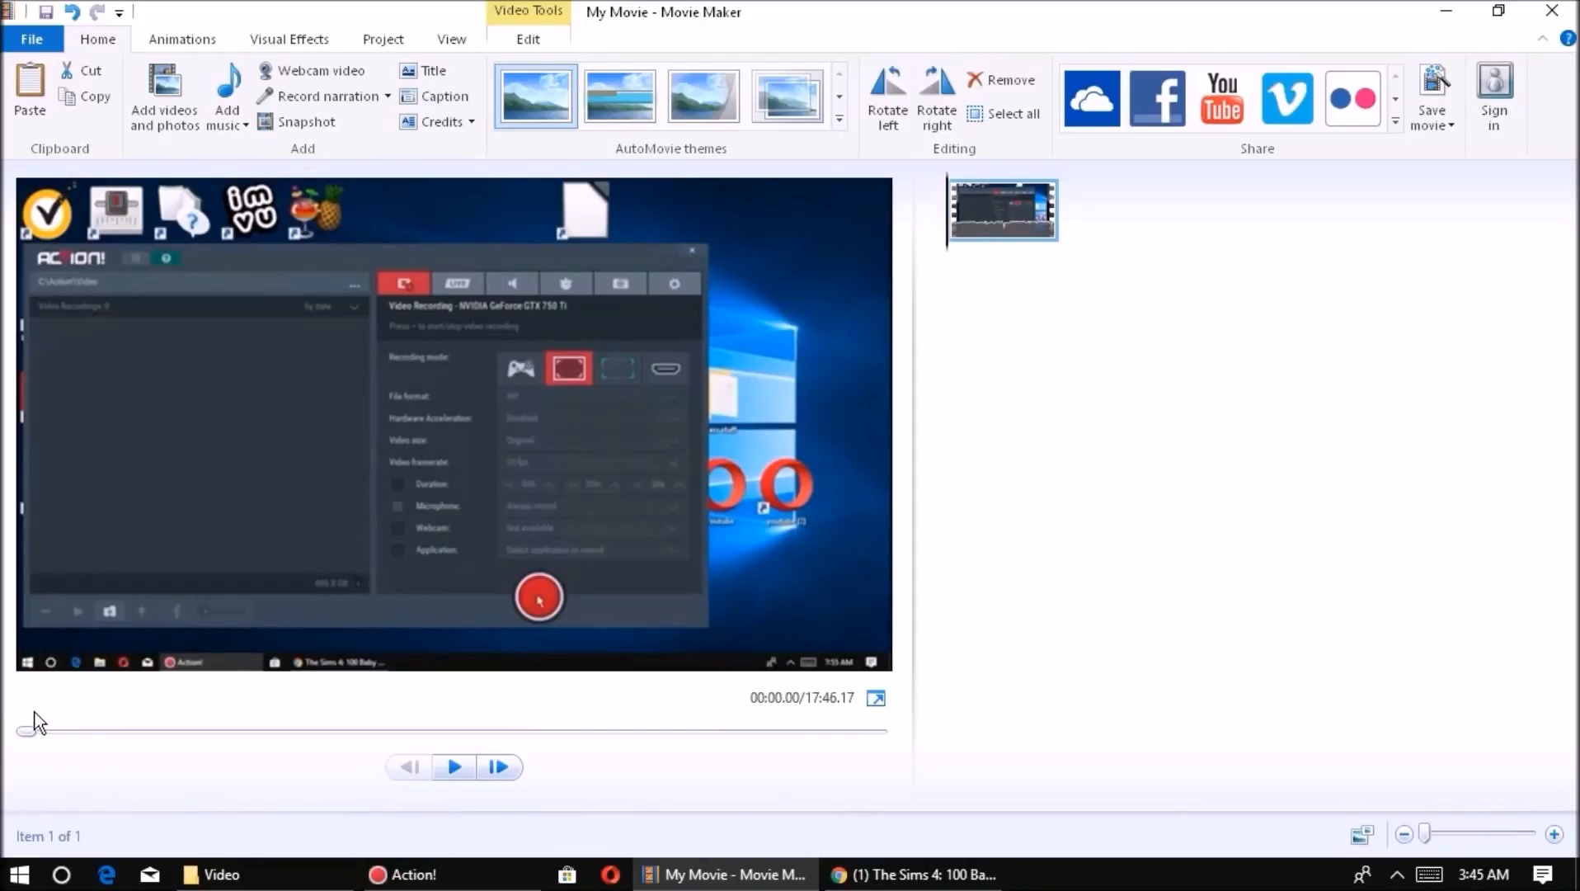
Play the clip from the start and split it before and after the "um", at 00:09.97 and 00:11.23
key("space")
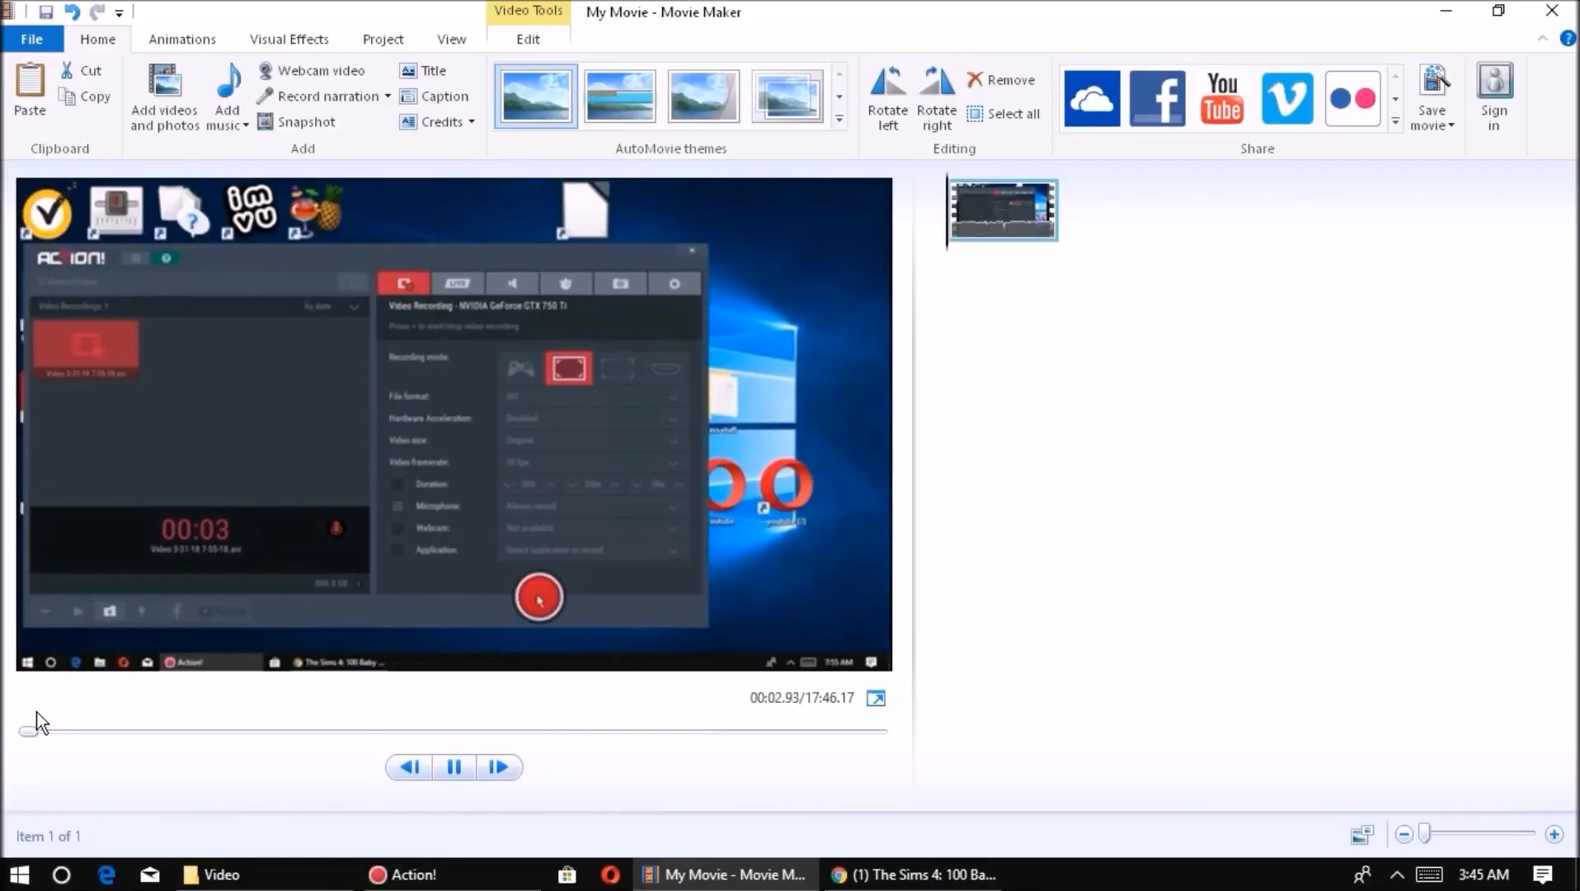
key("space")
key("space")
key("space")
left_click(25, 731)
key("space")
key("space")
key("m")
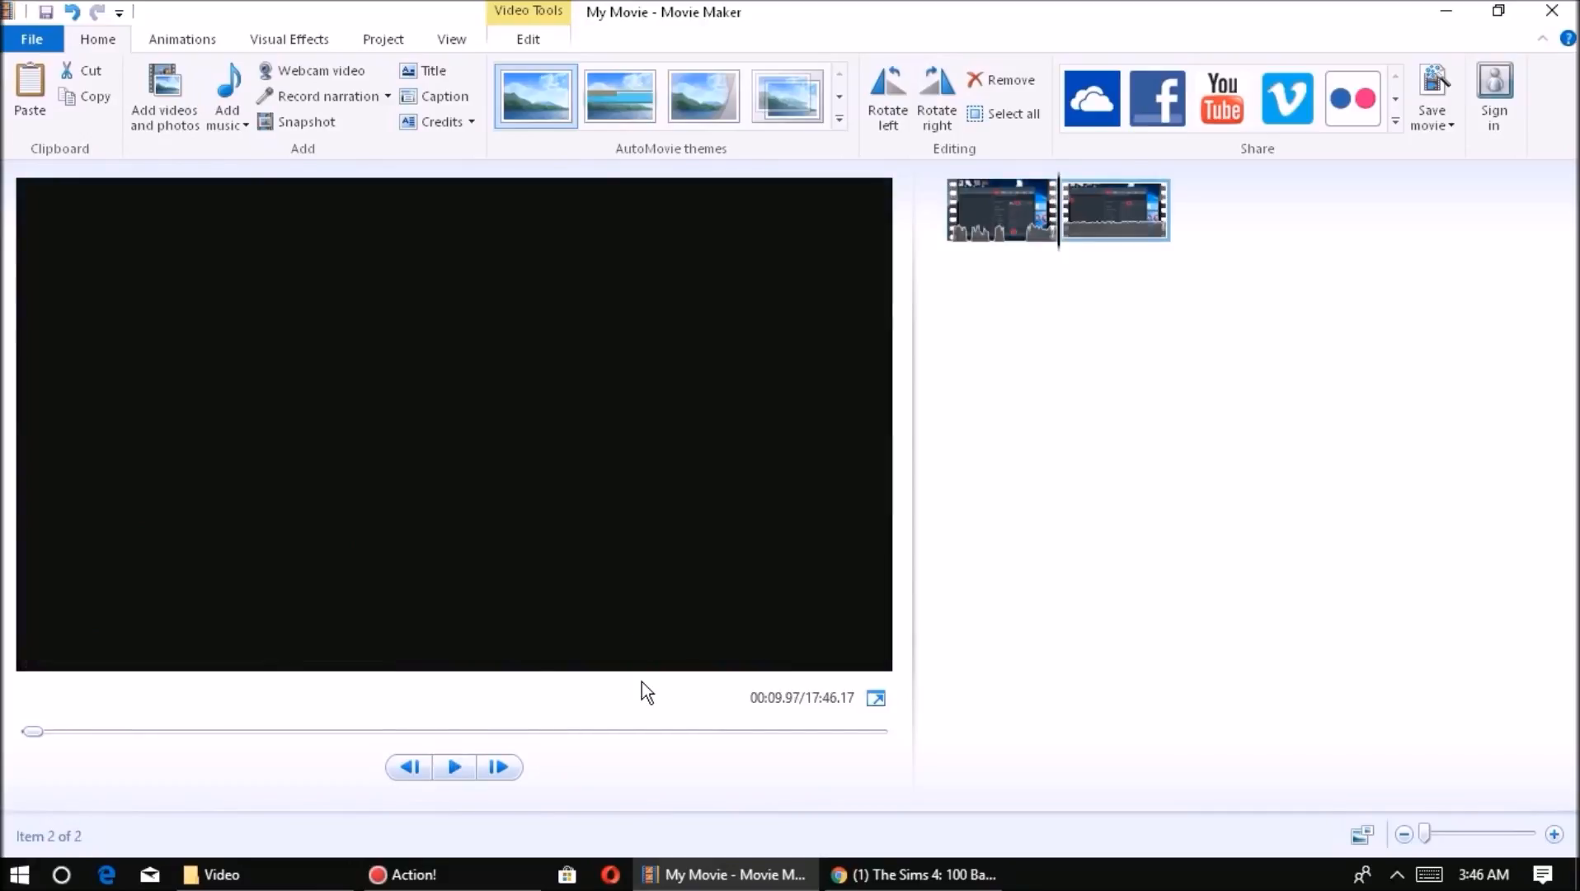
key("space")
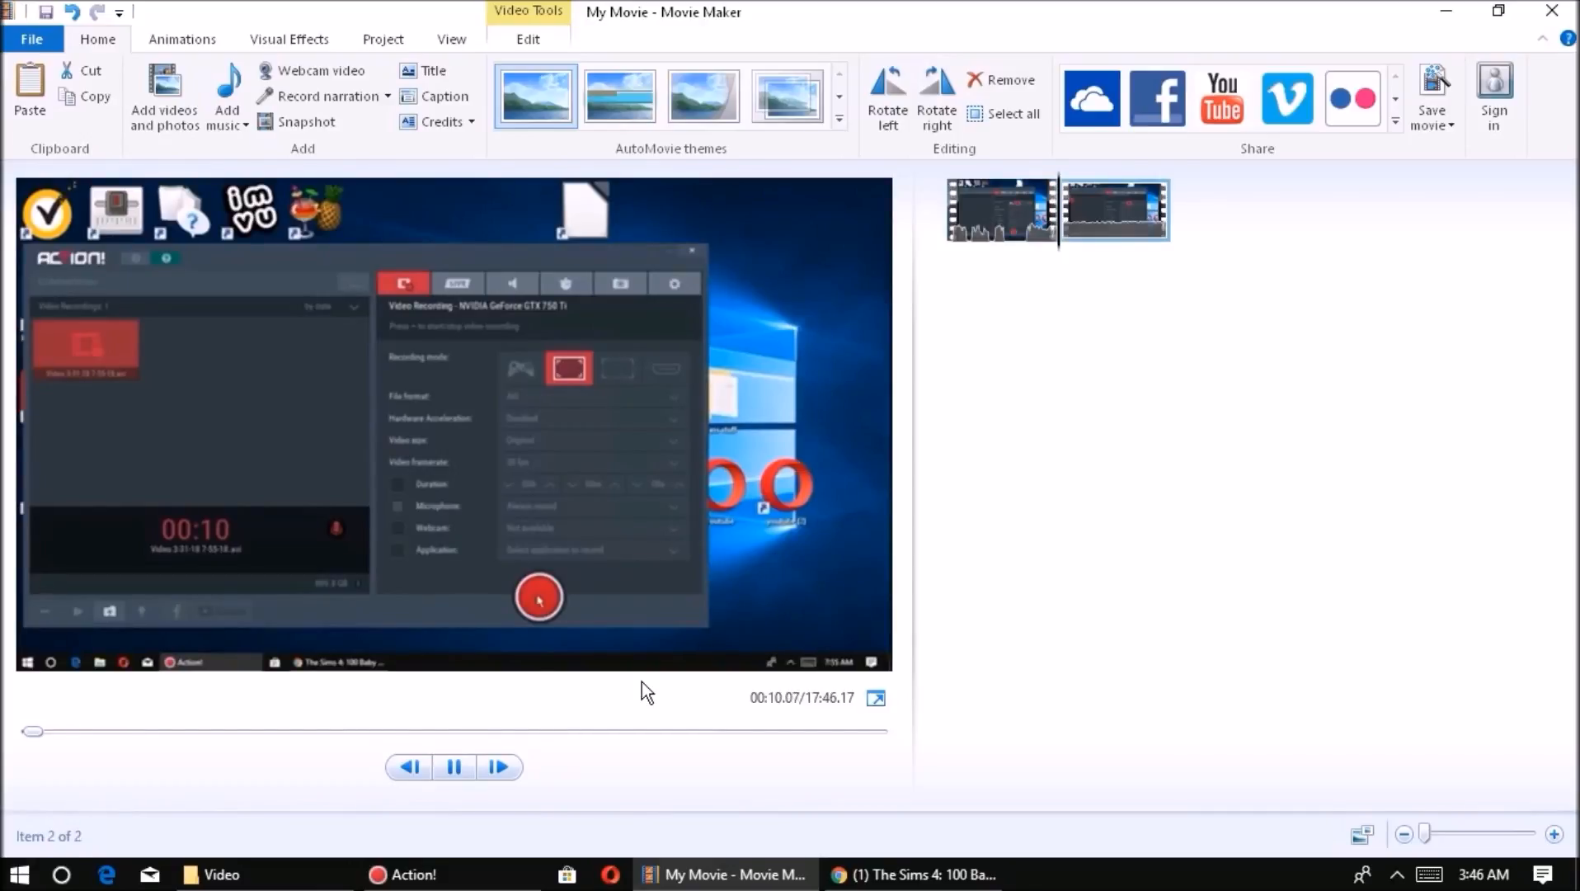
key("m")
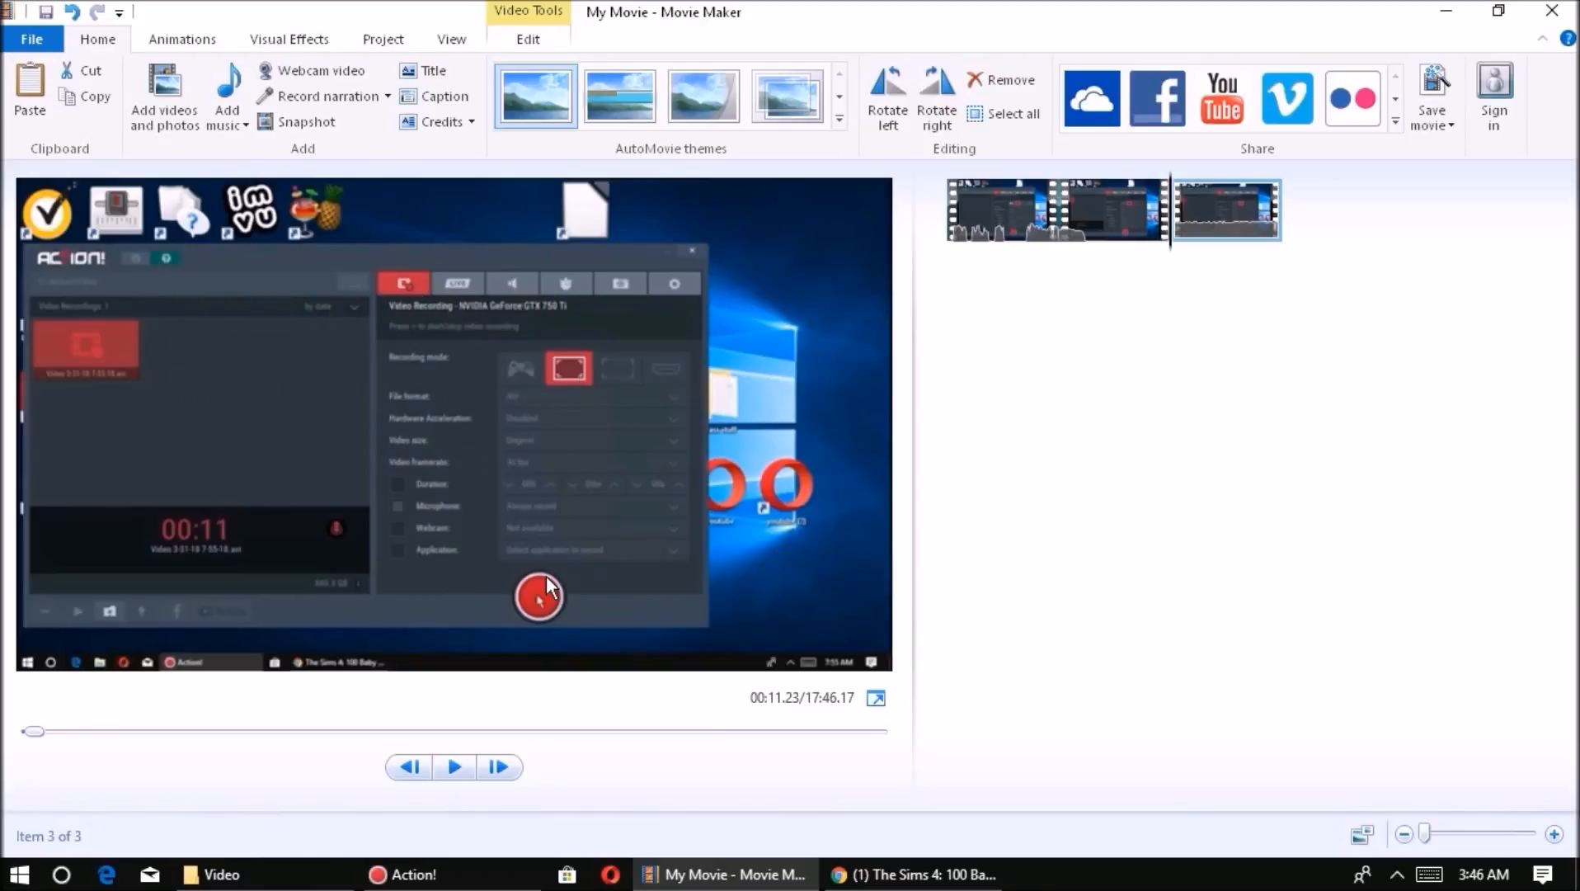
Replay the short middle segment containing the "um" and remove it from the movie
key("Left")
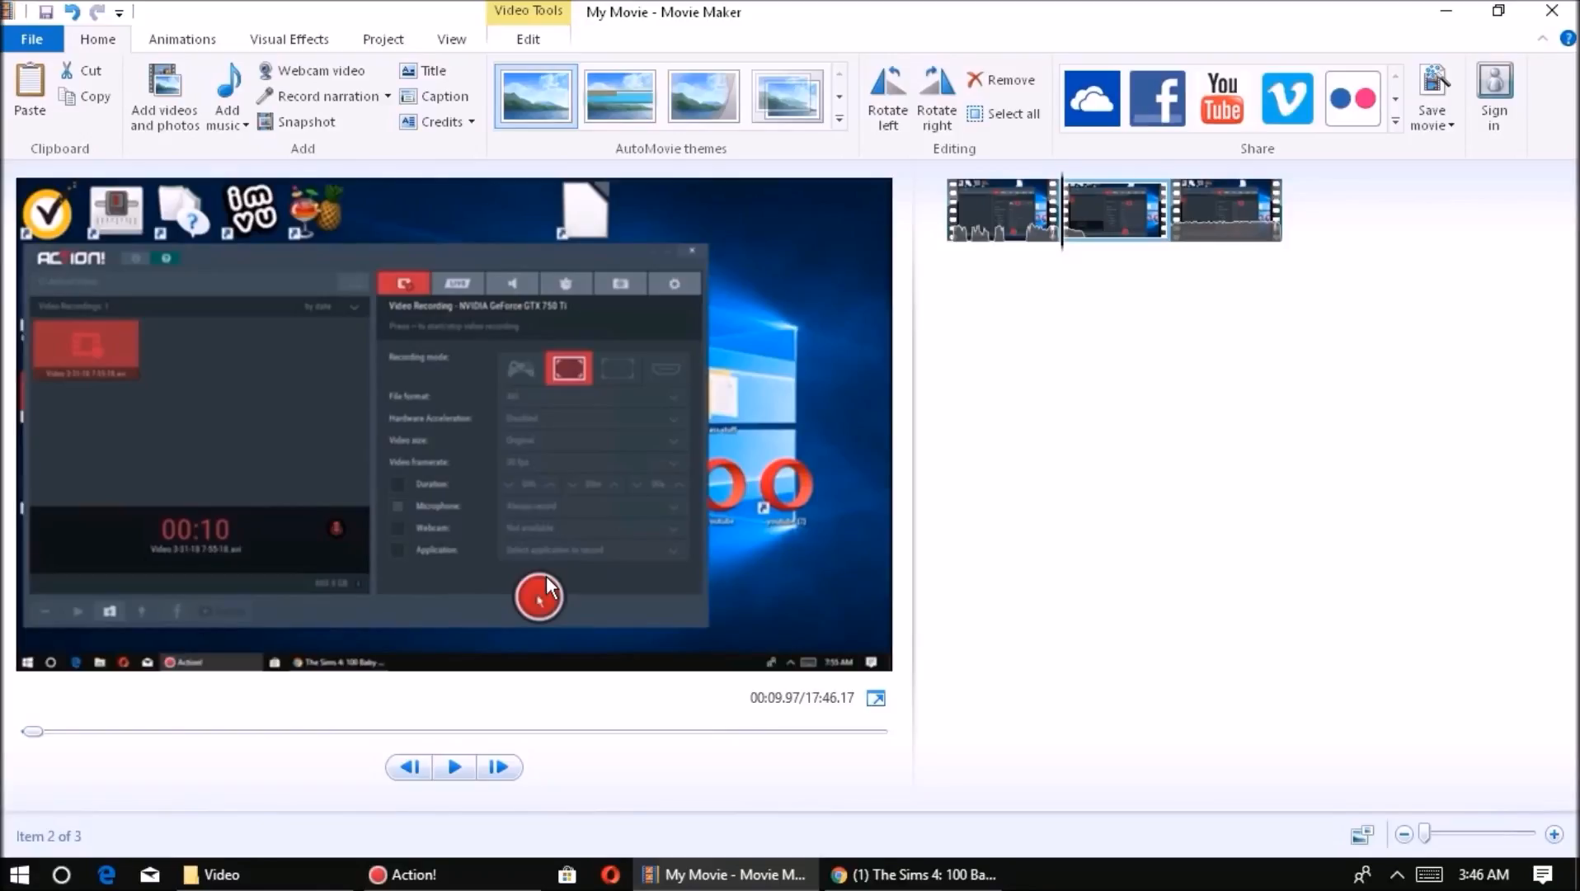
key("space")
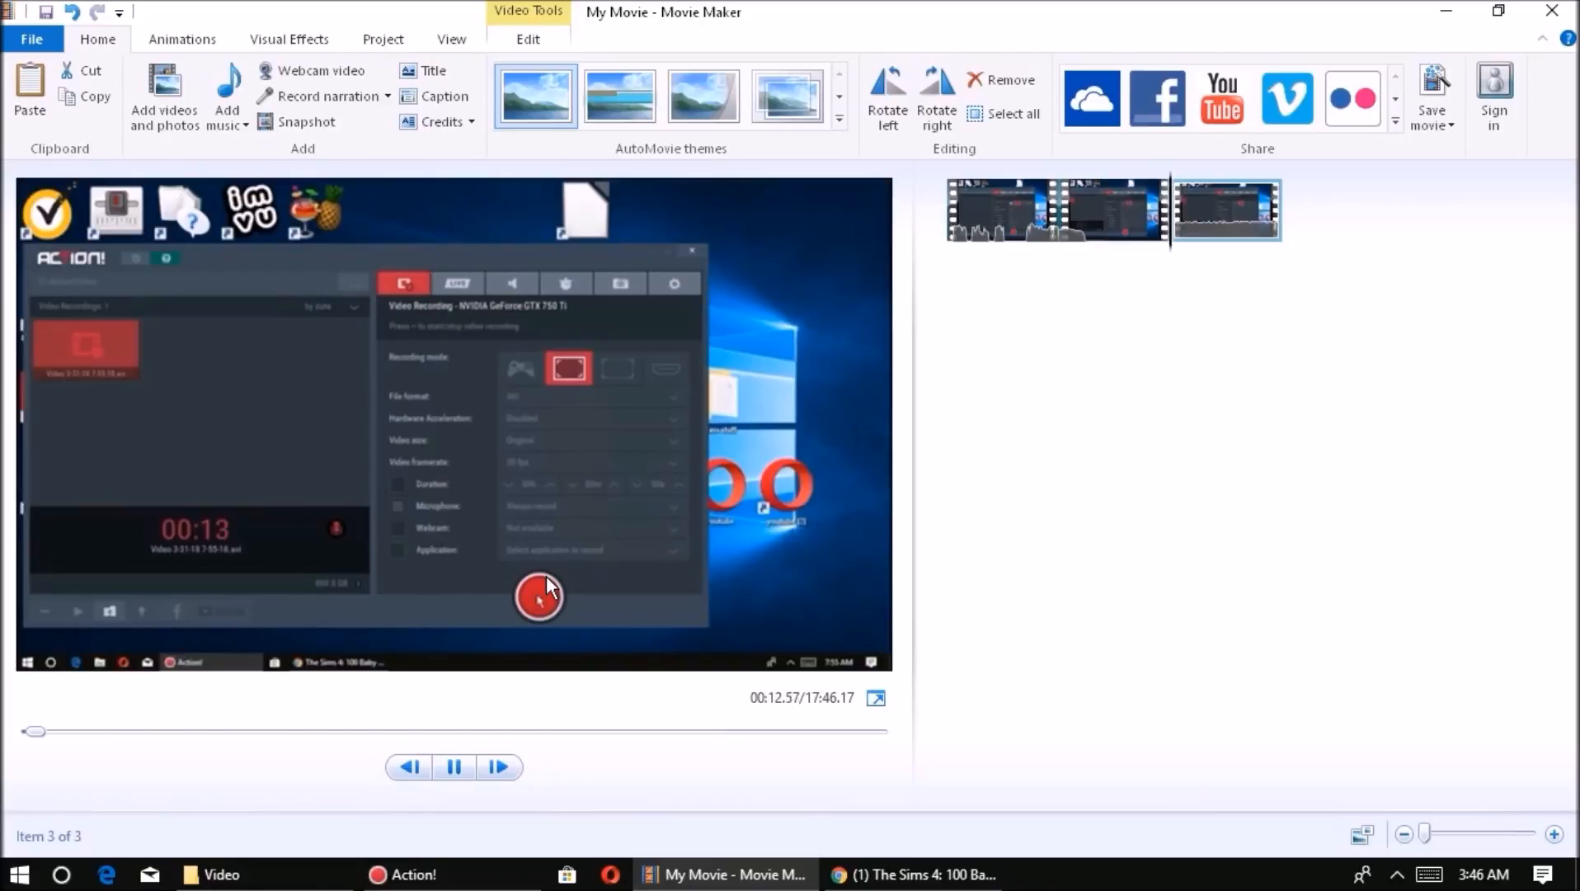
key("space")
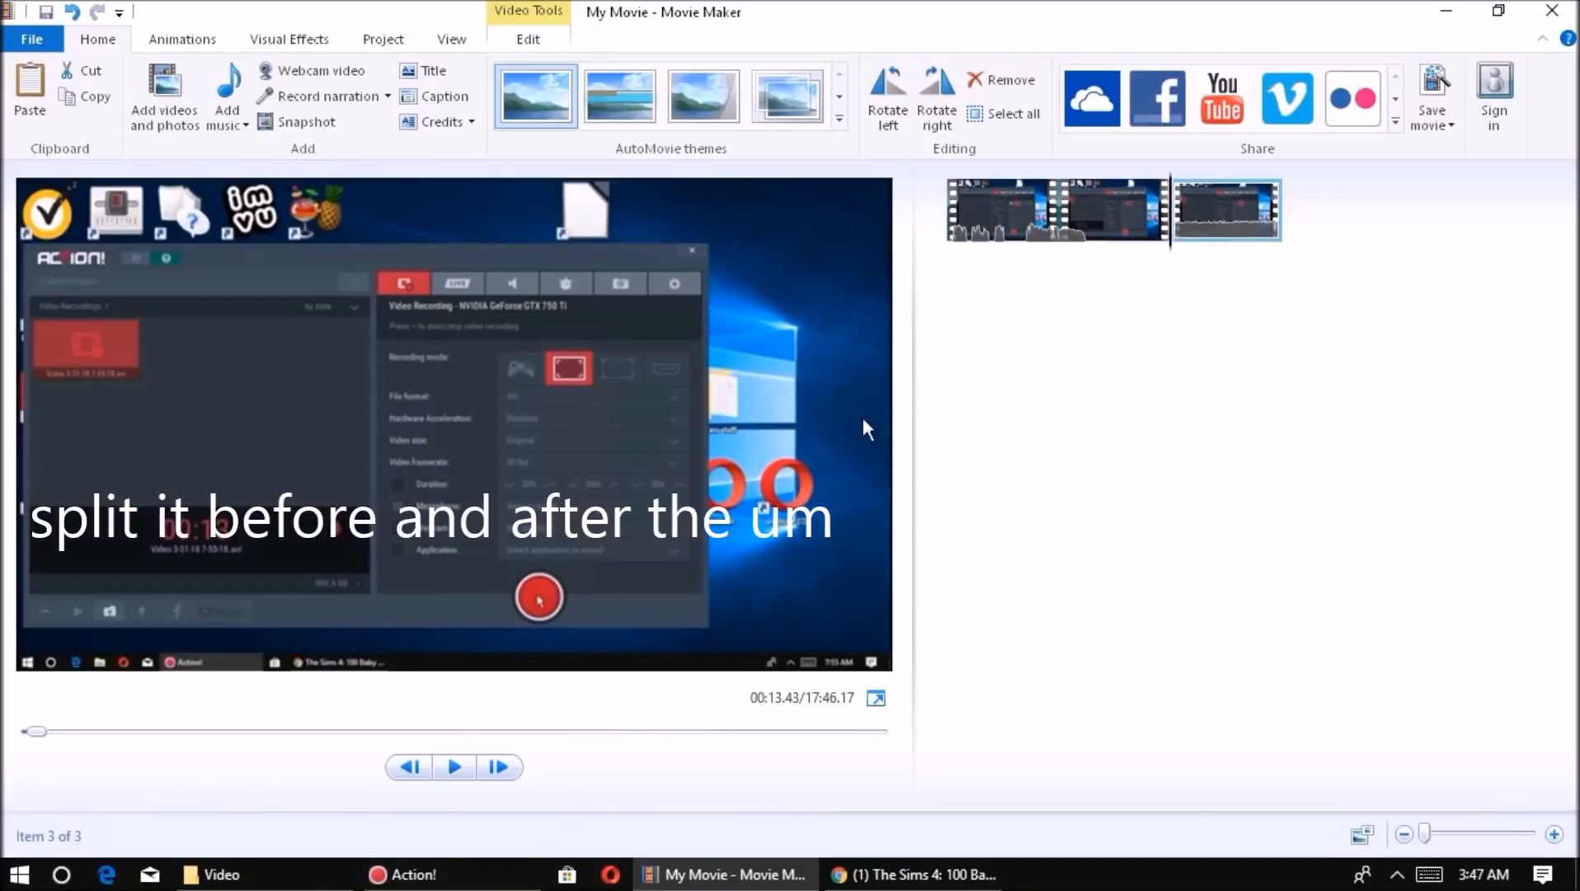
right_click(1088, 209)
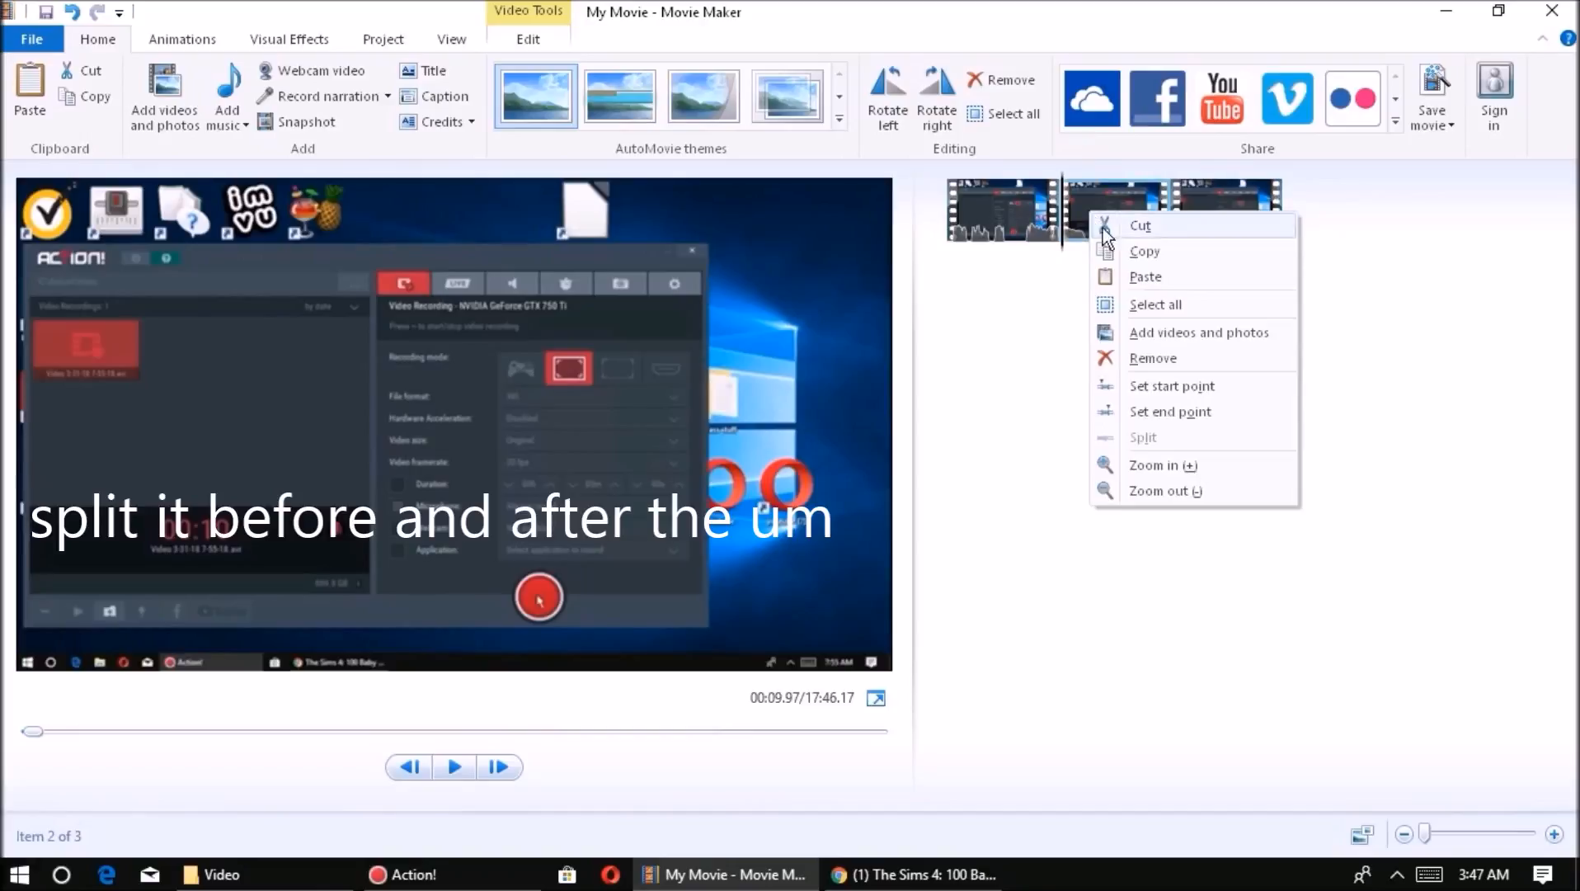
left_click(1131, 352)
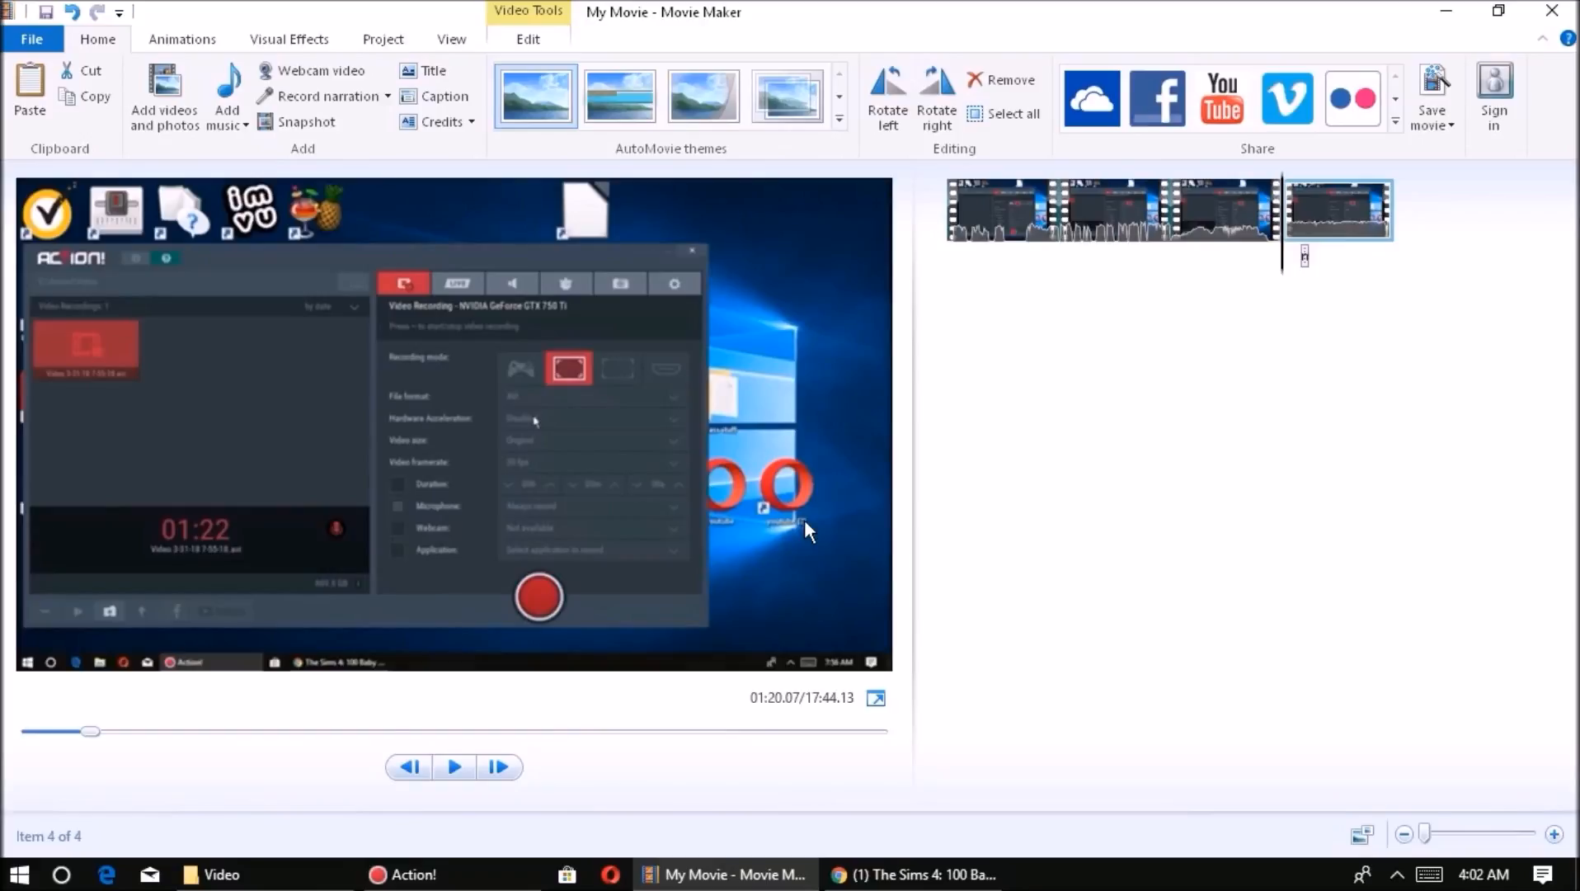
Add a caption at 01:20.07 that reads "choose avi if you use windows movie maker to edit"
left_click(423, 88)
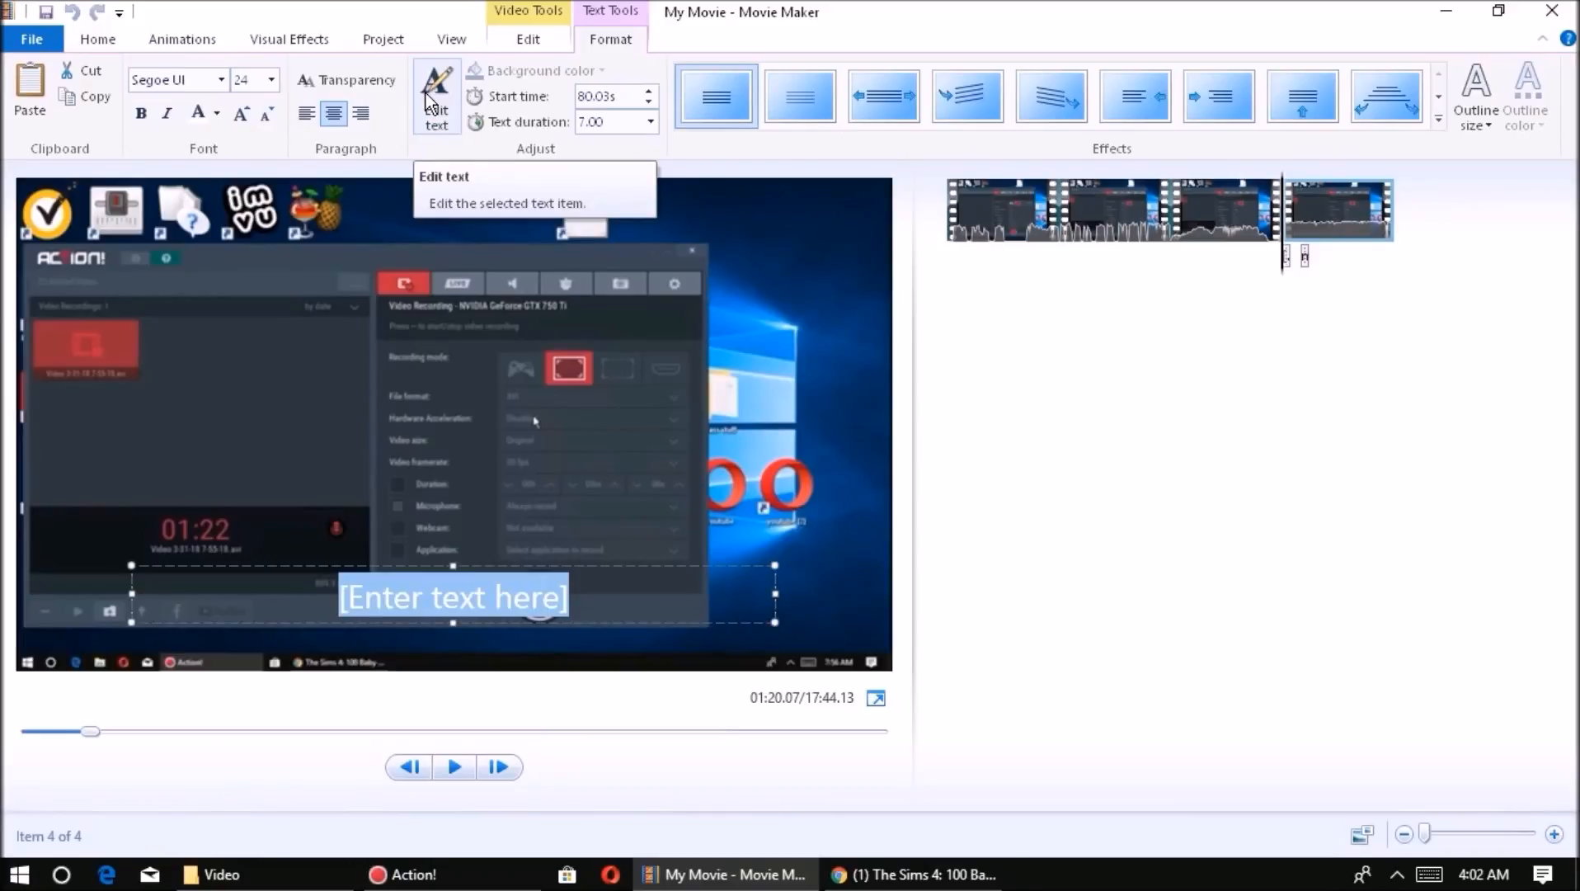
left_click(426, 103)
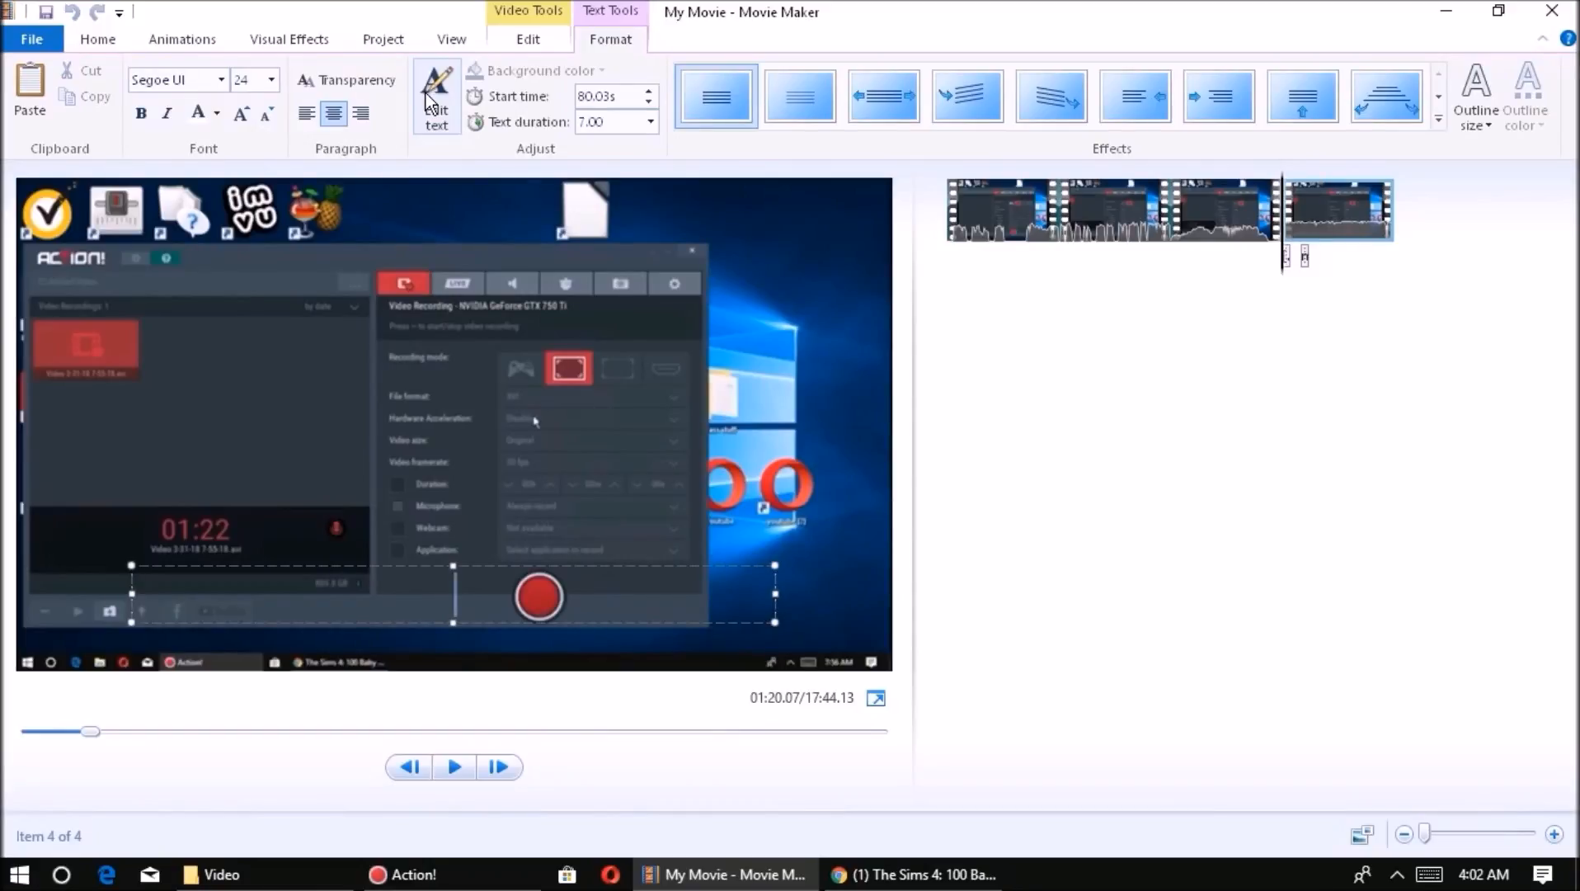
type("choose")
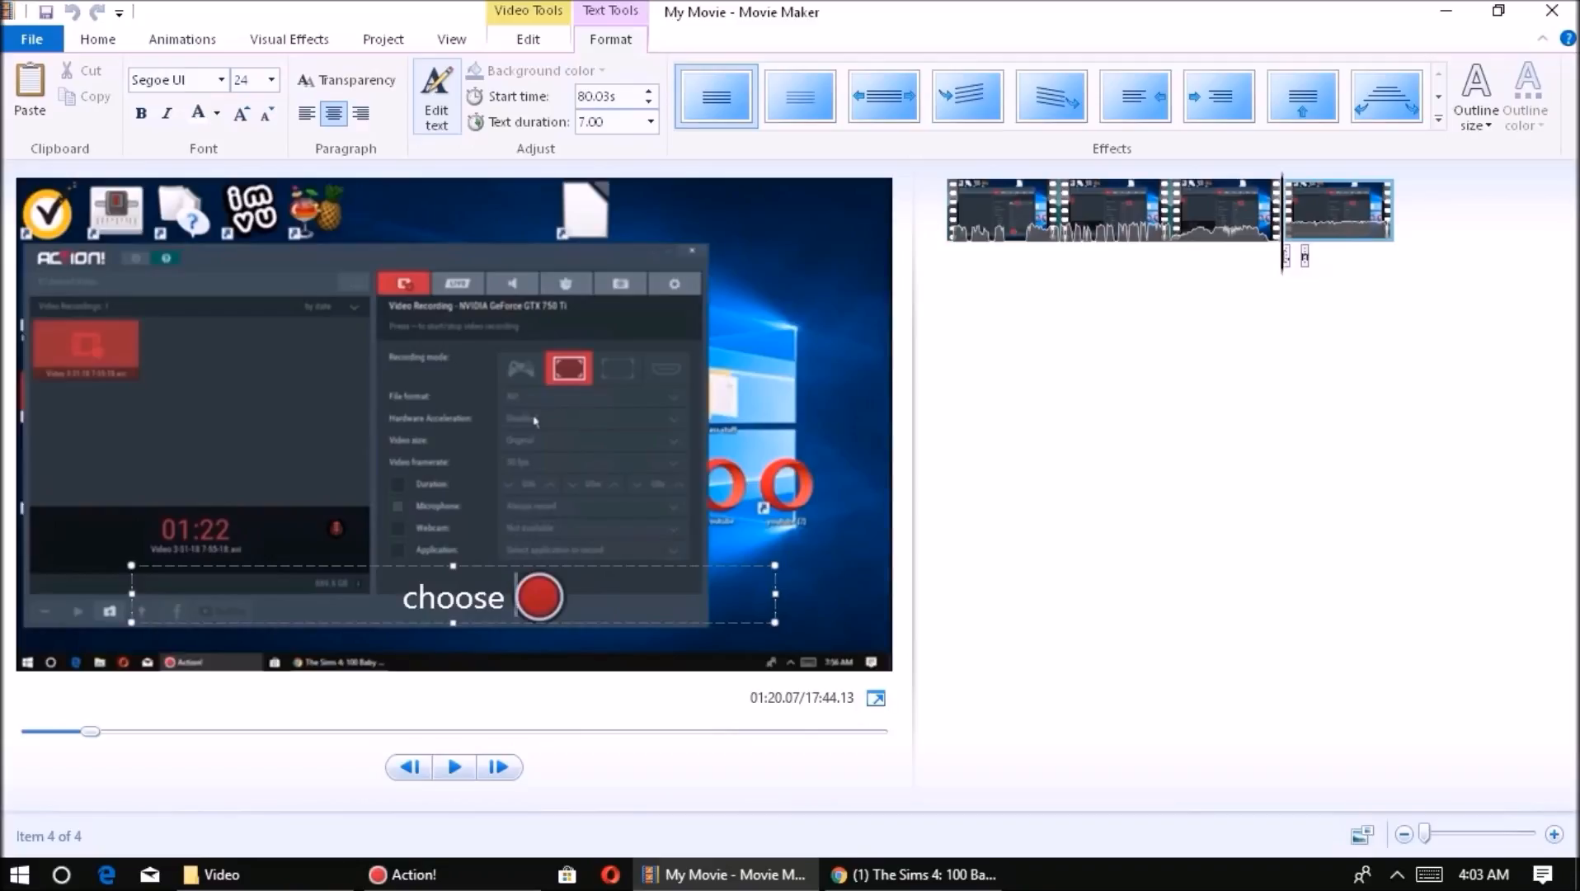
type(" avi")
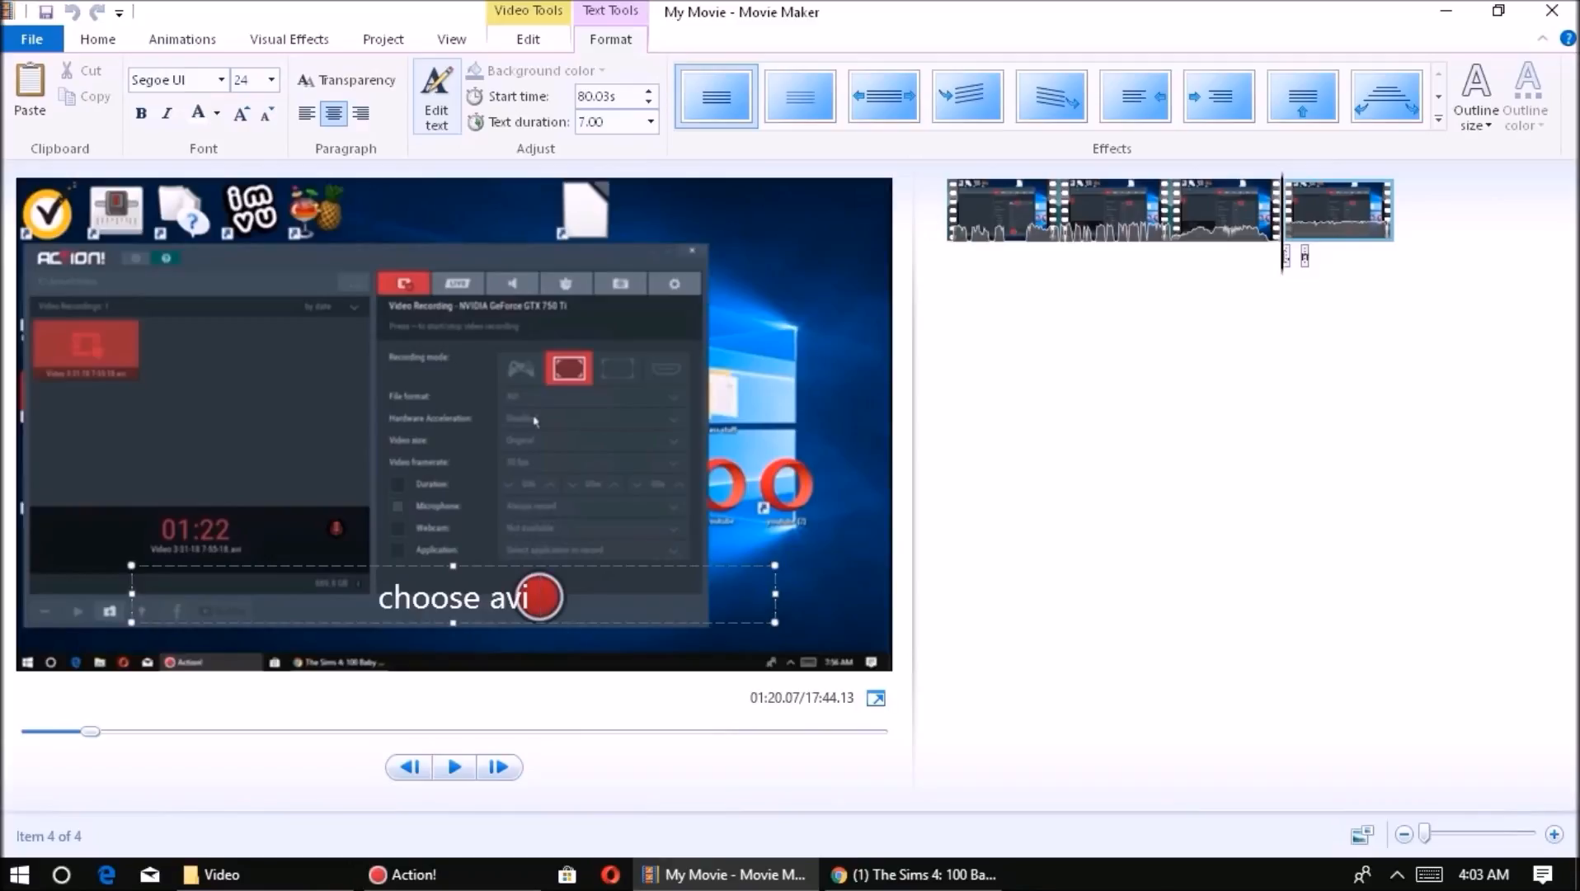
type(" if")
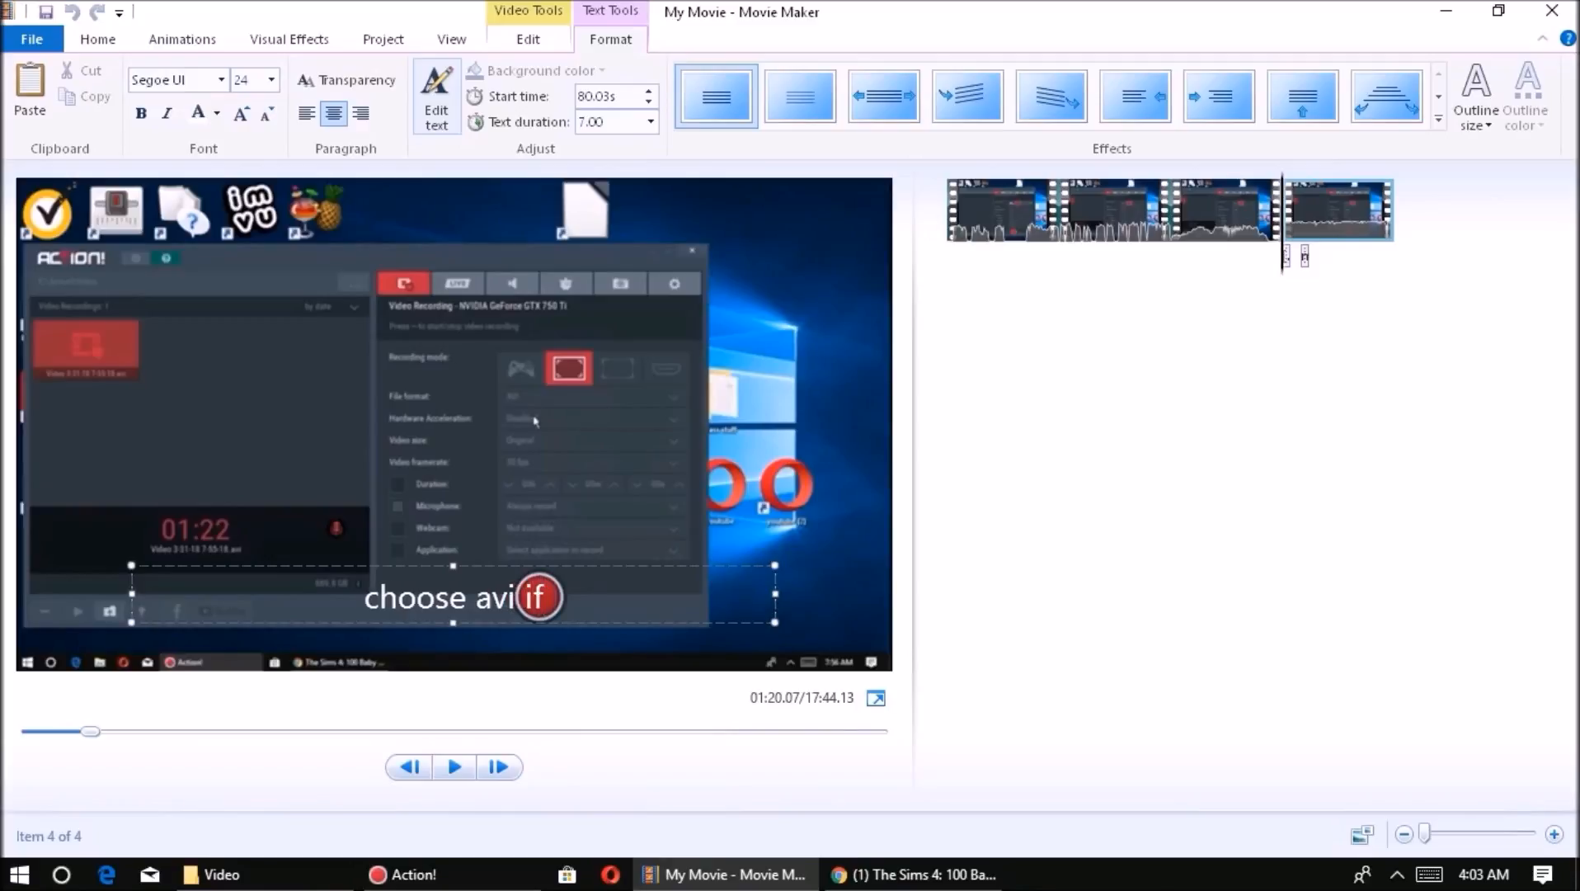
type(" yoi")
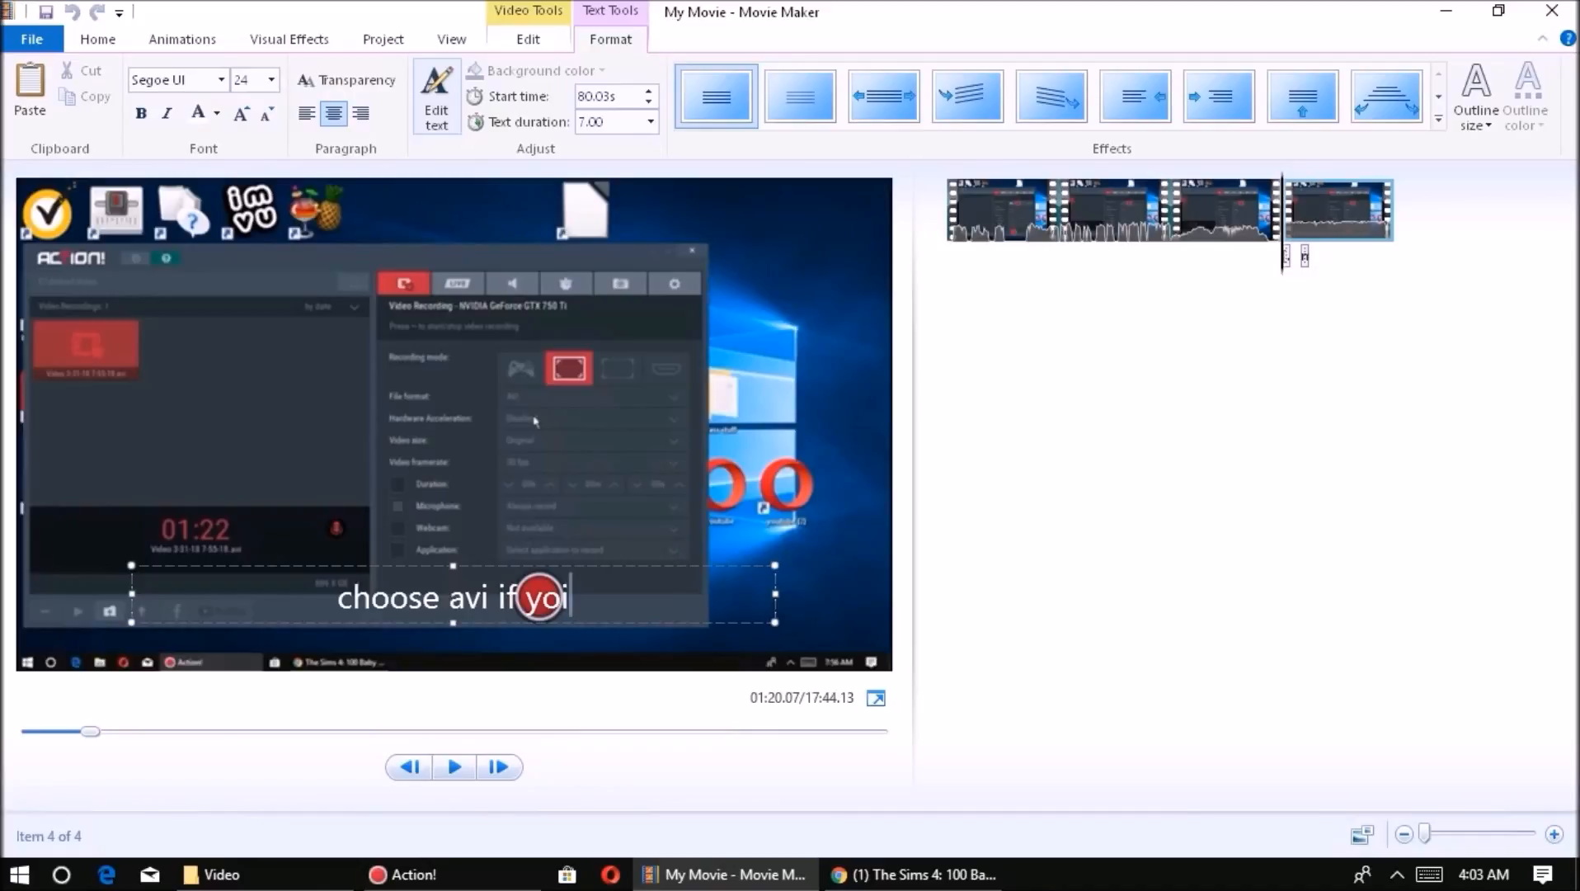
key("BackSpace")
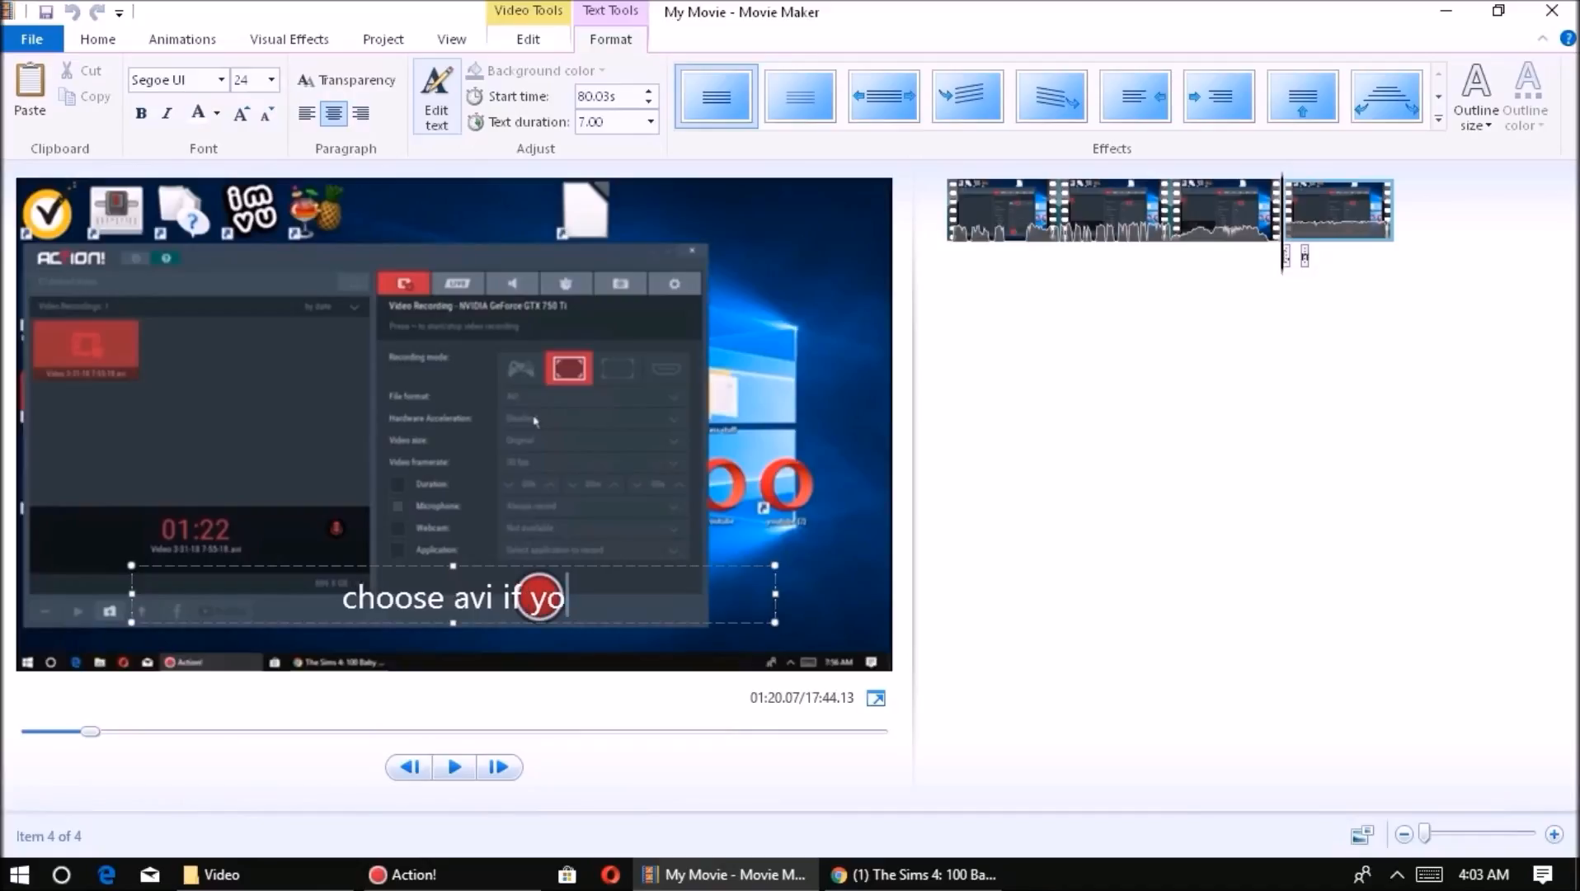
type("u")
type("u")
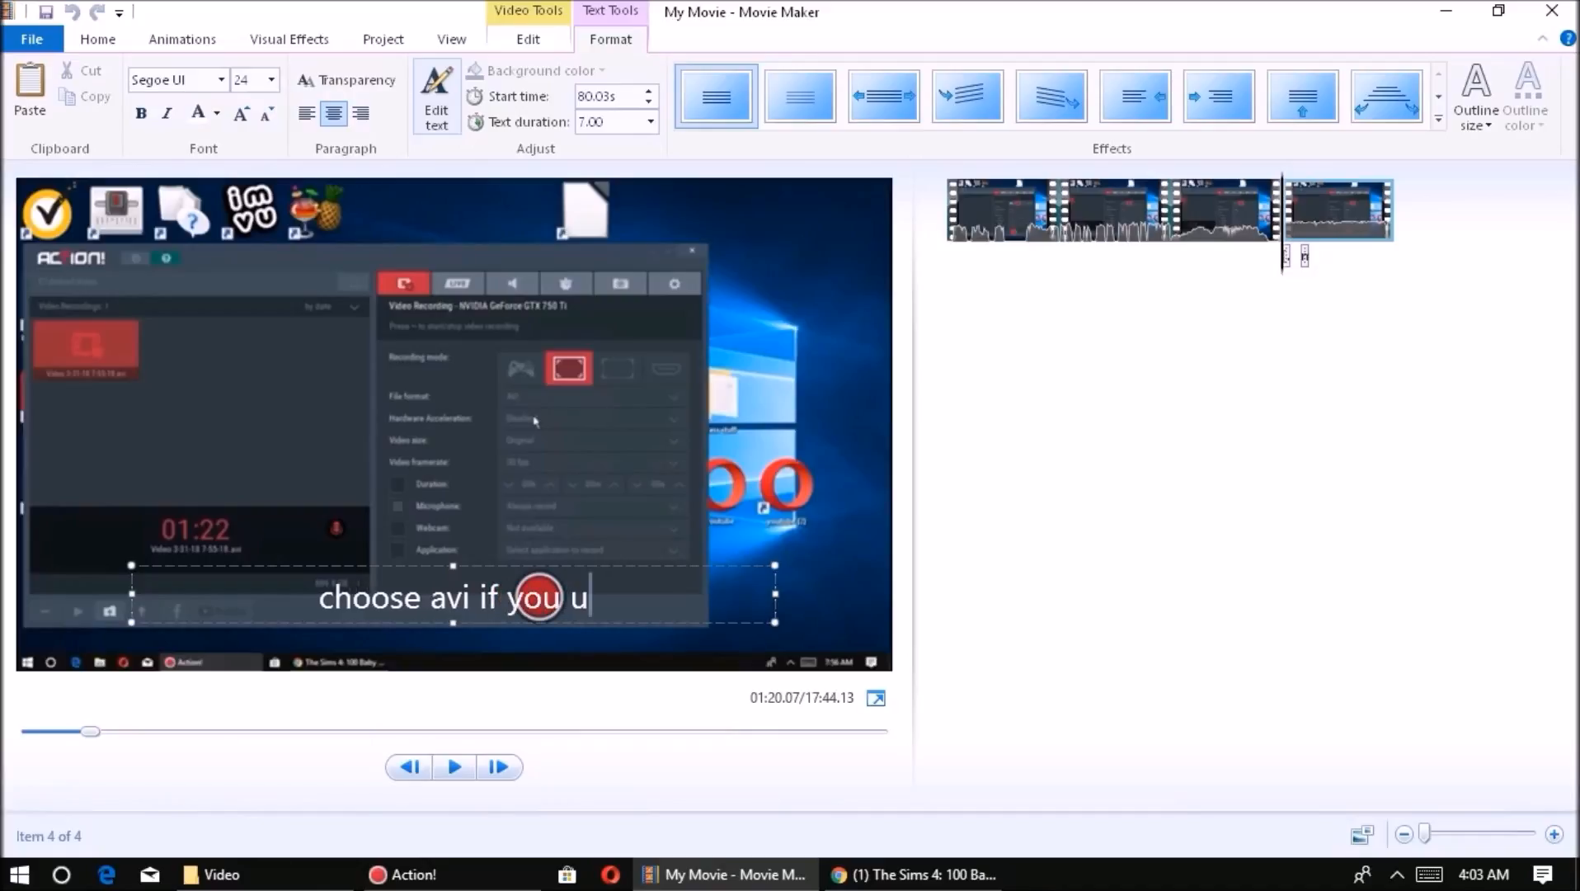
type("se w")
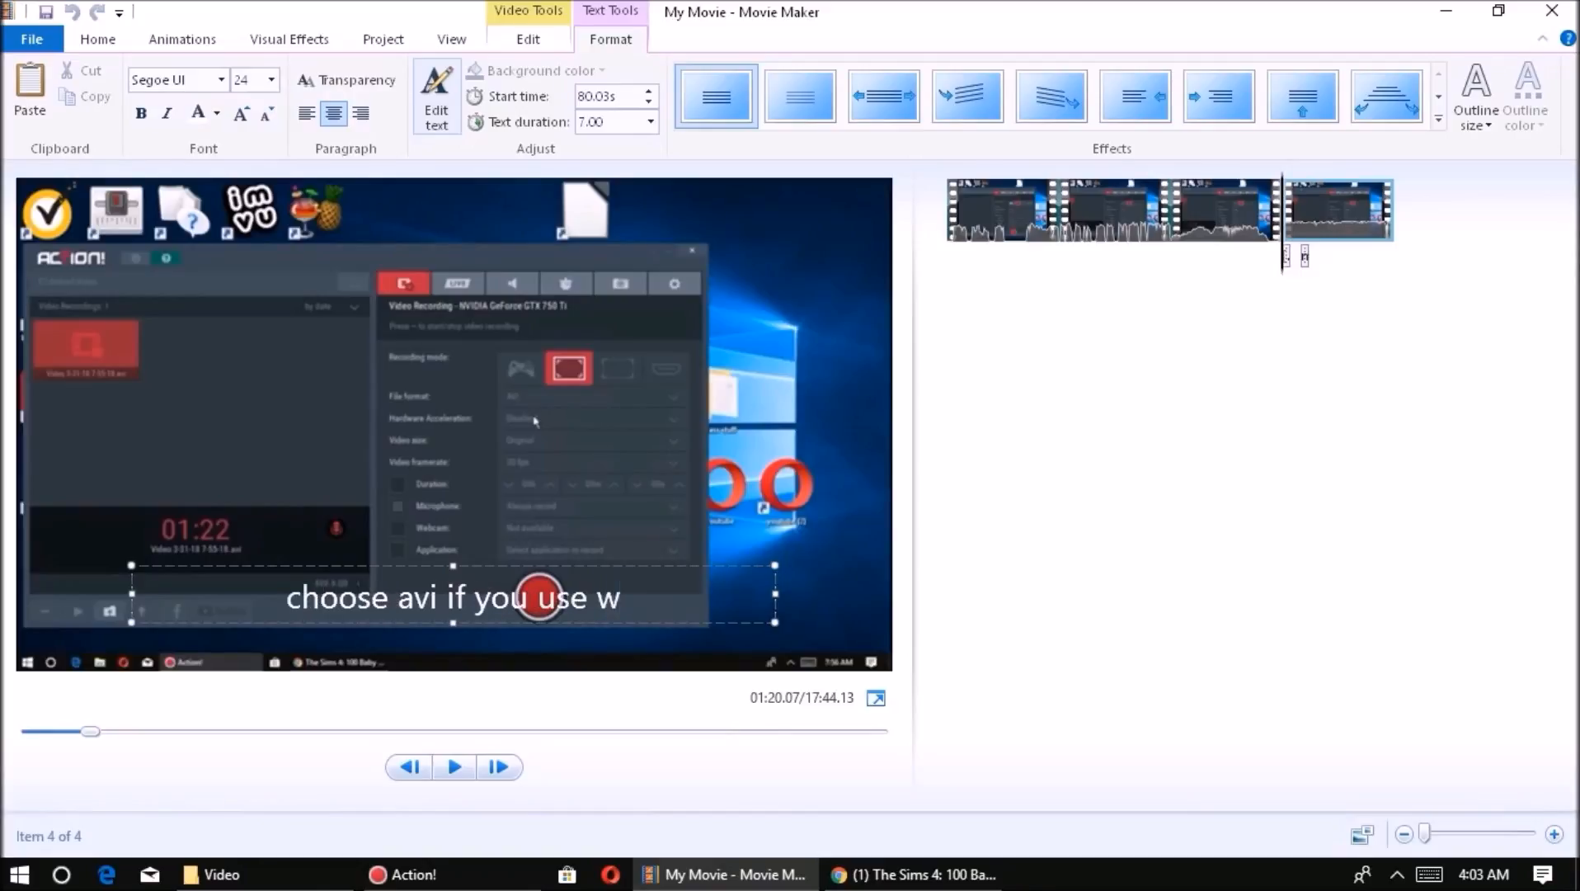
type("ind")
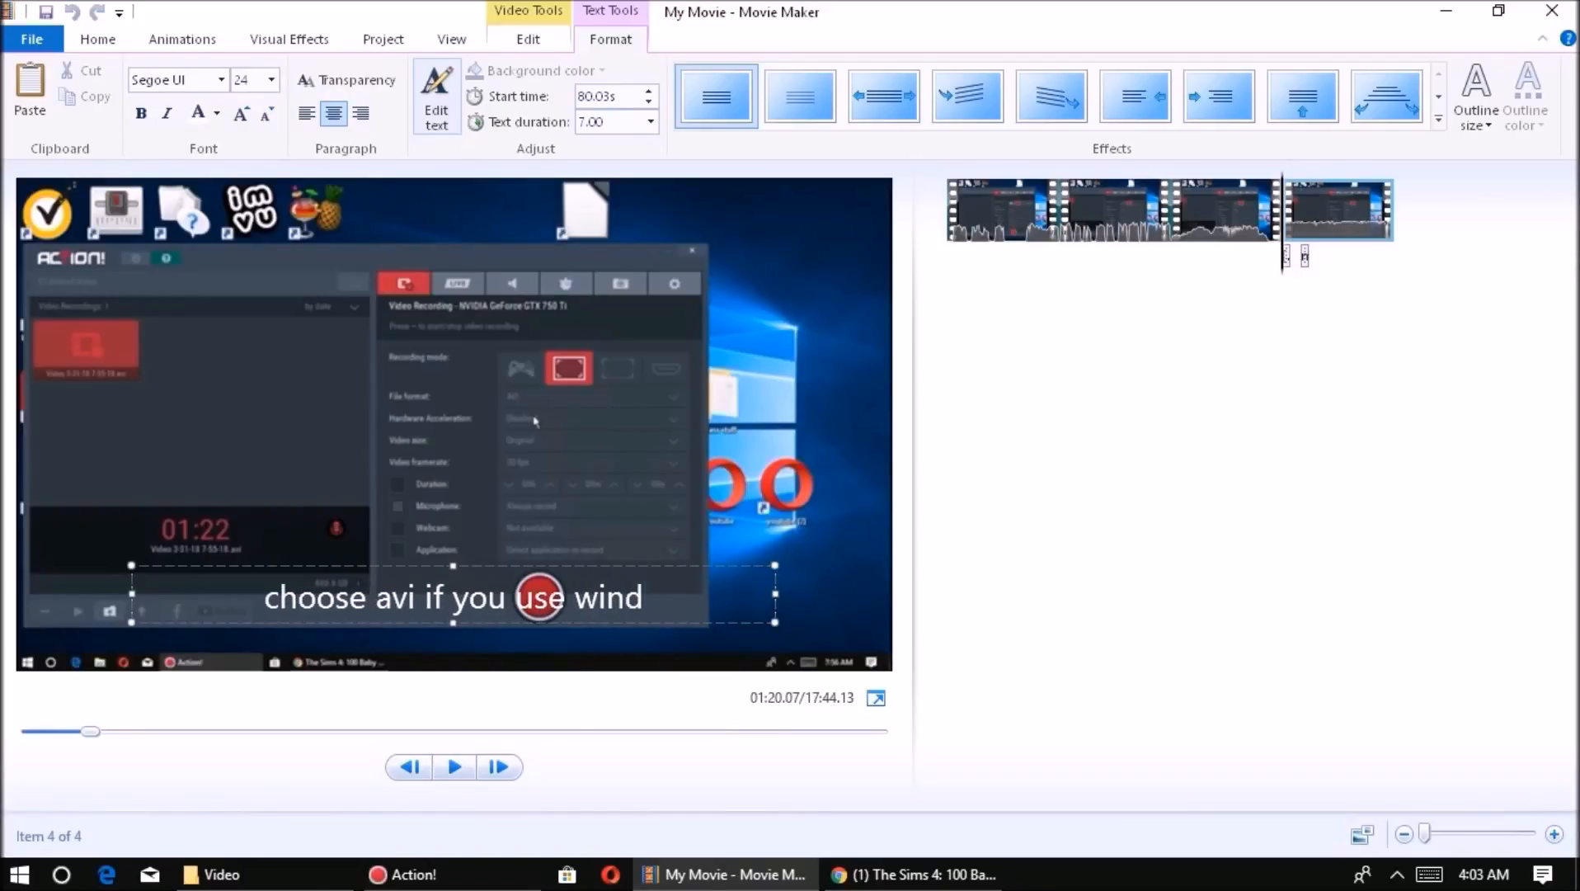
type("ows")
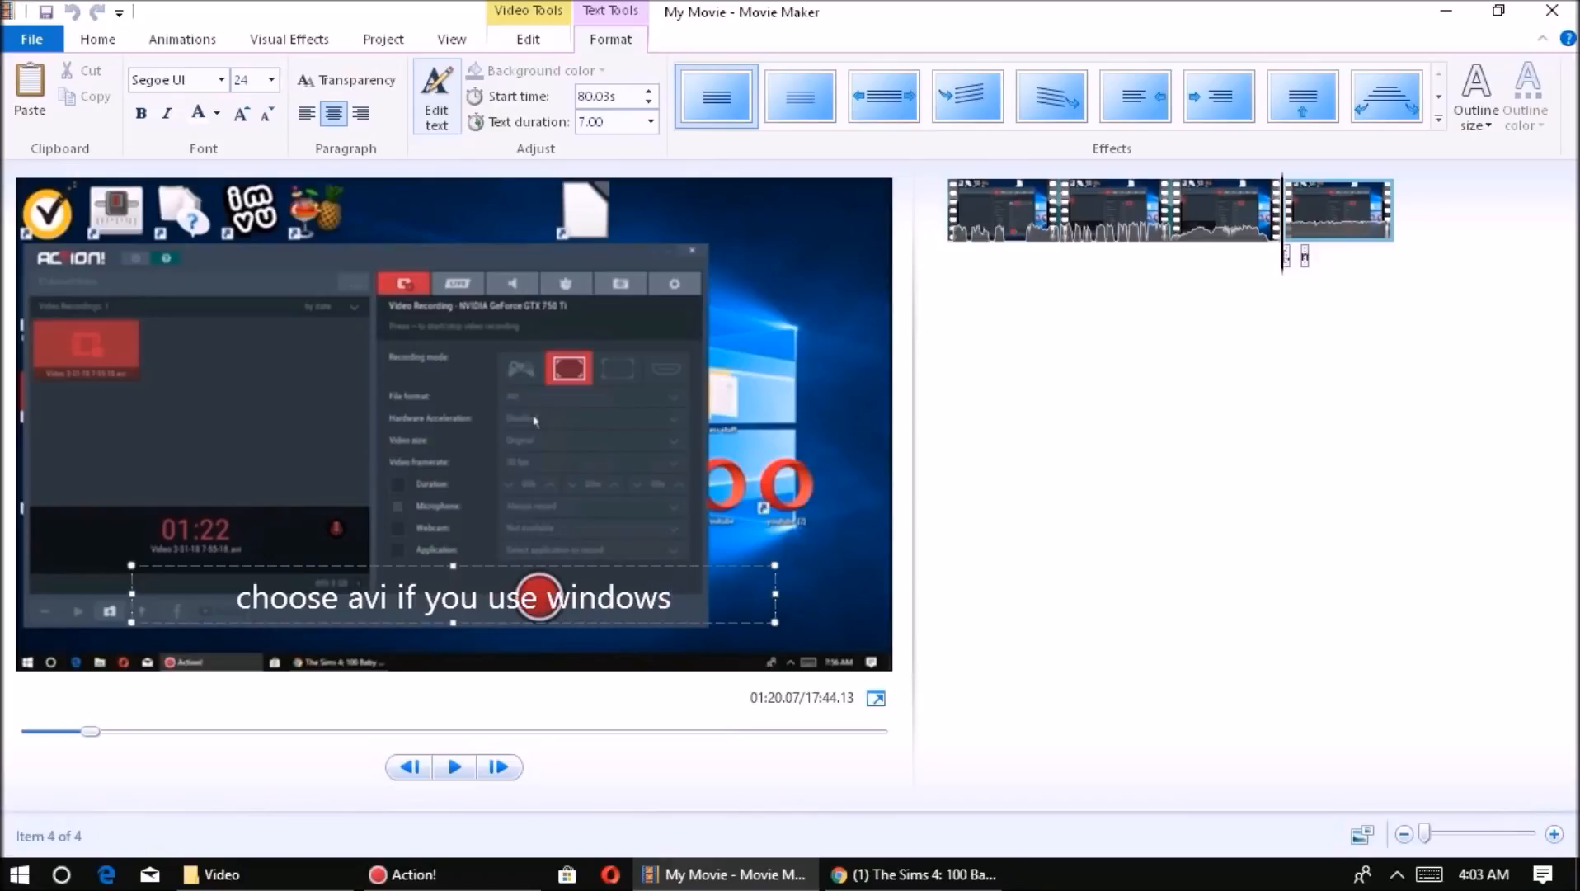
type(" m")
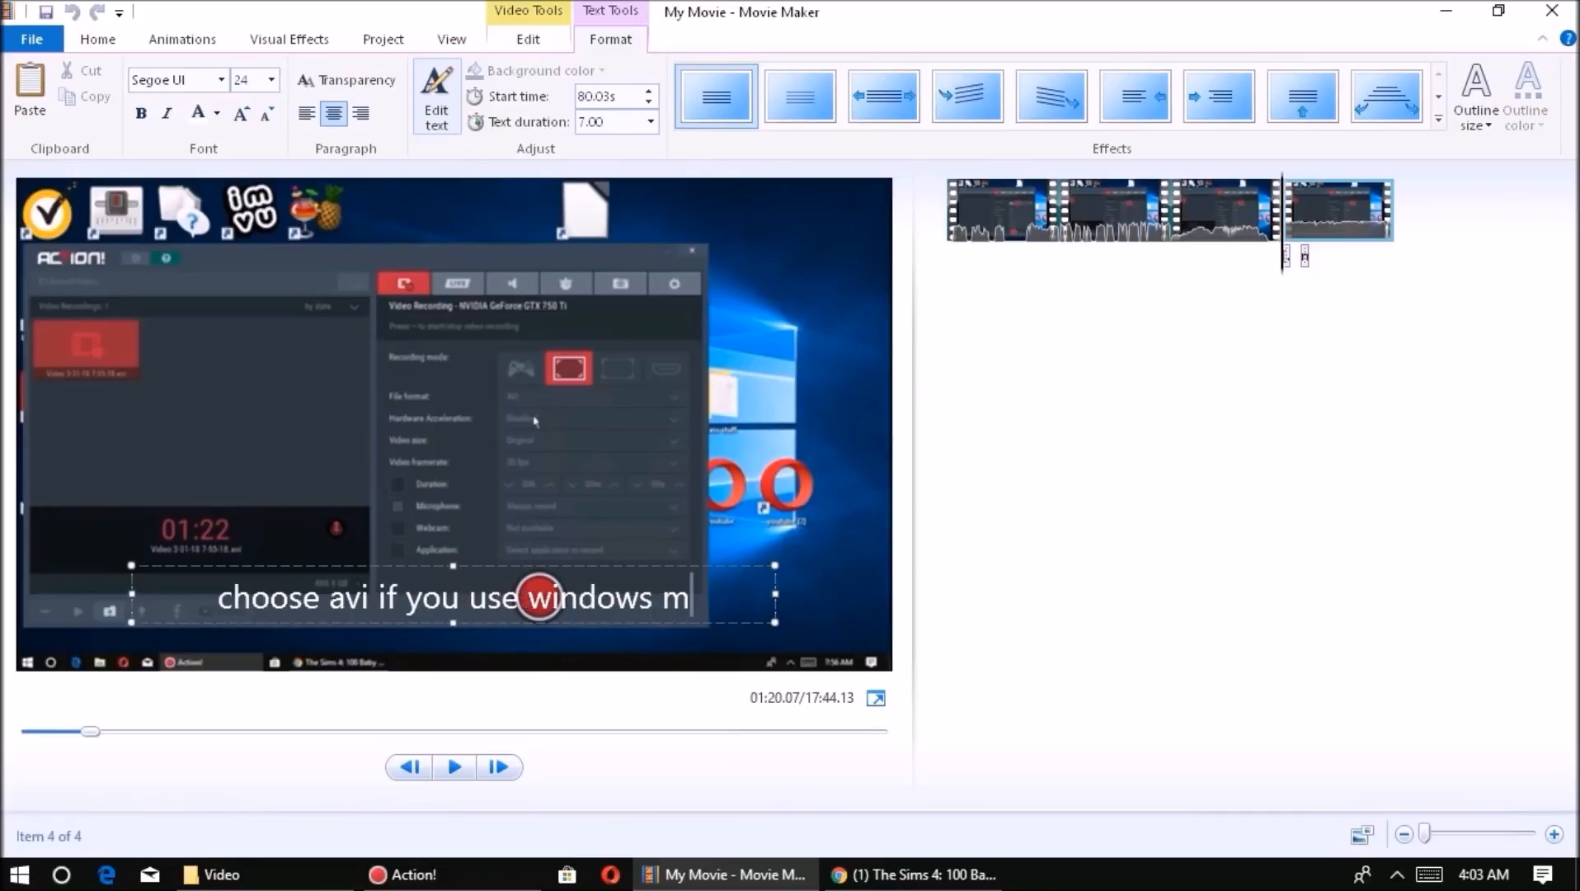
type("ov")
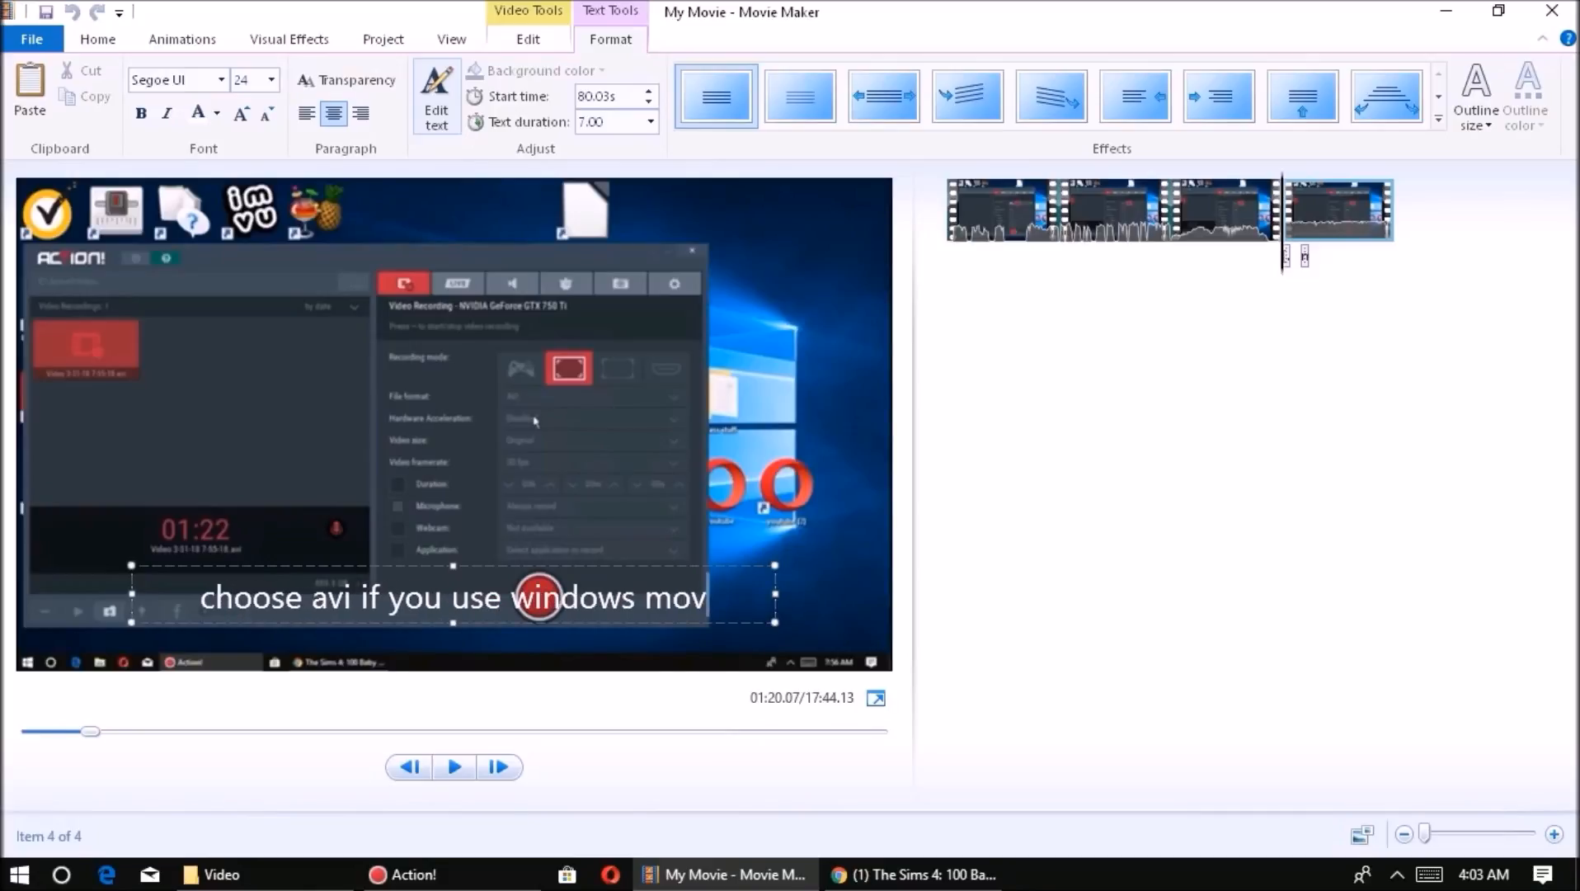
type("ie ")
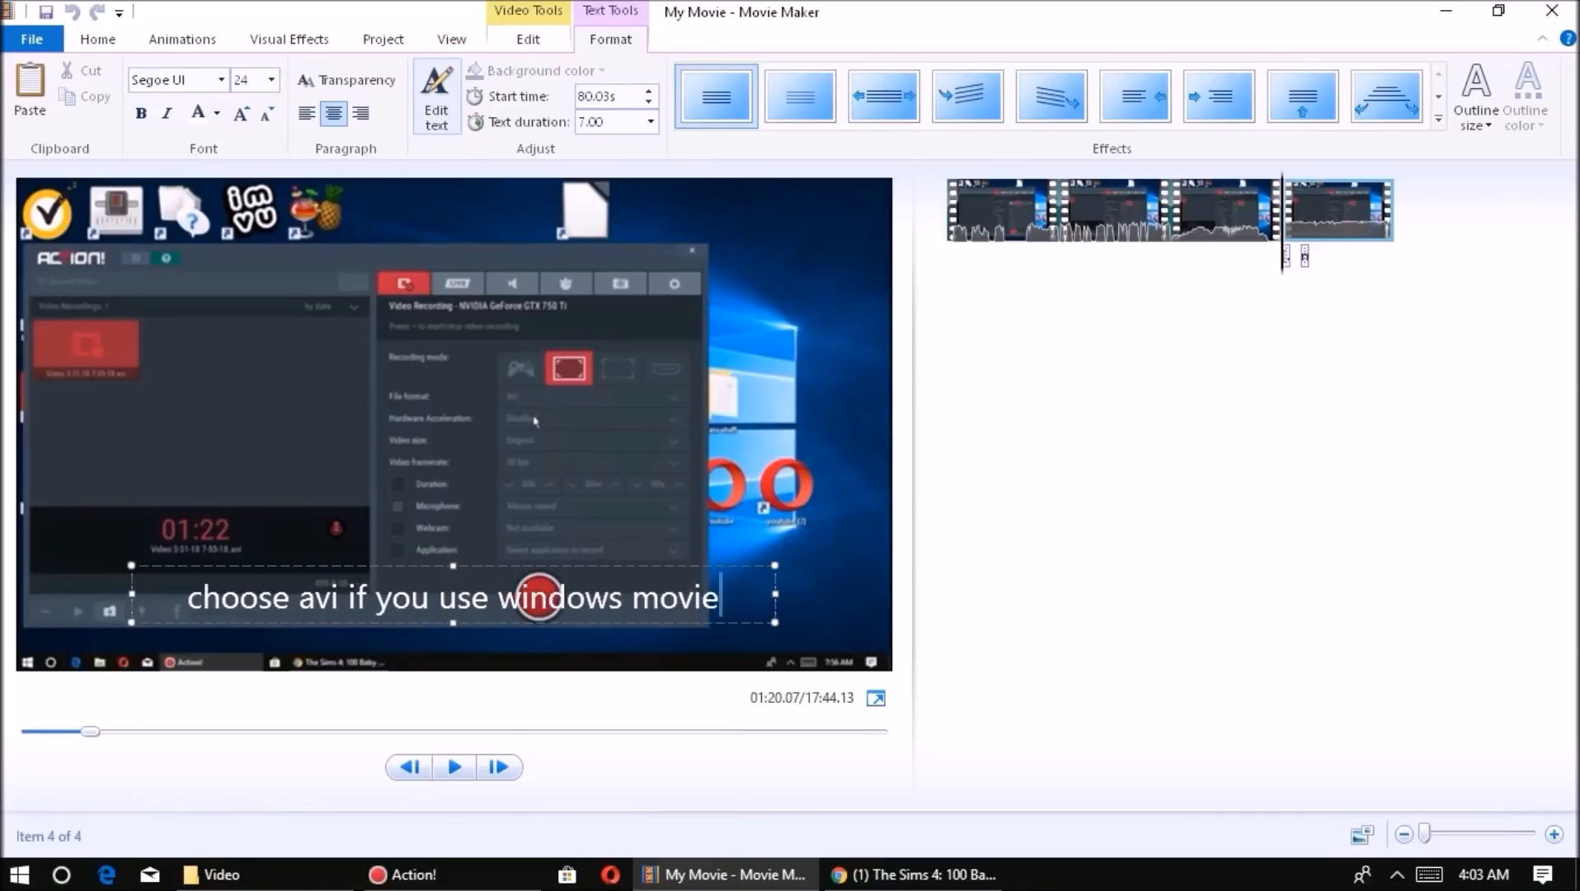
type("m")
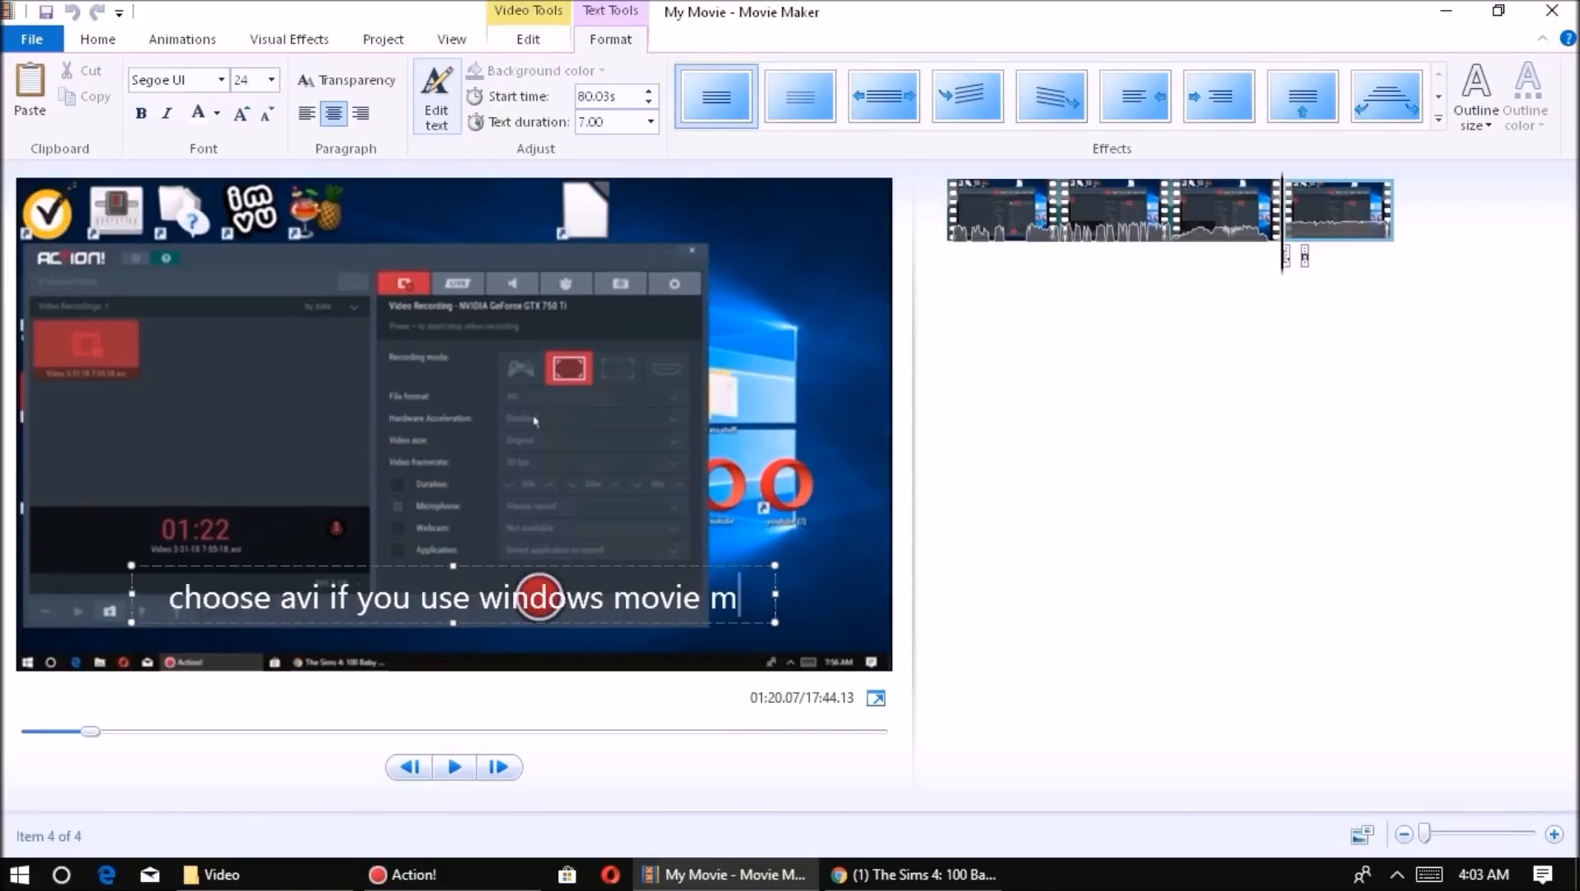
type("aker")
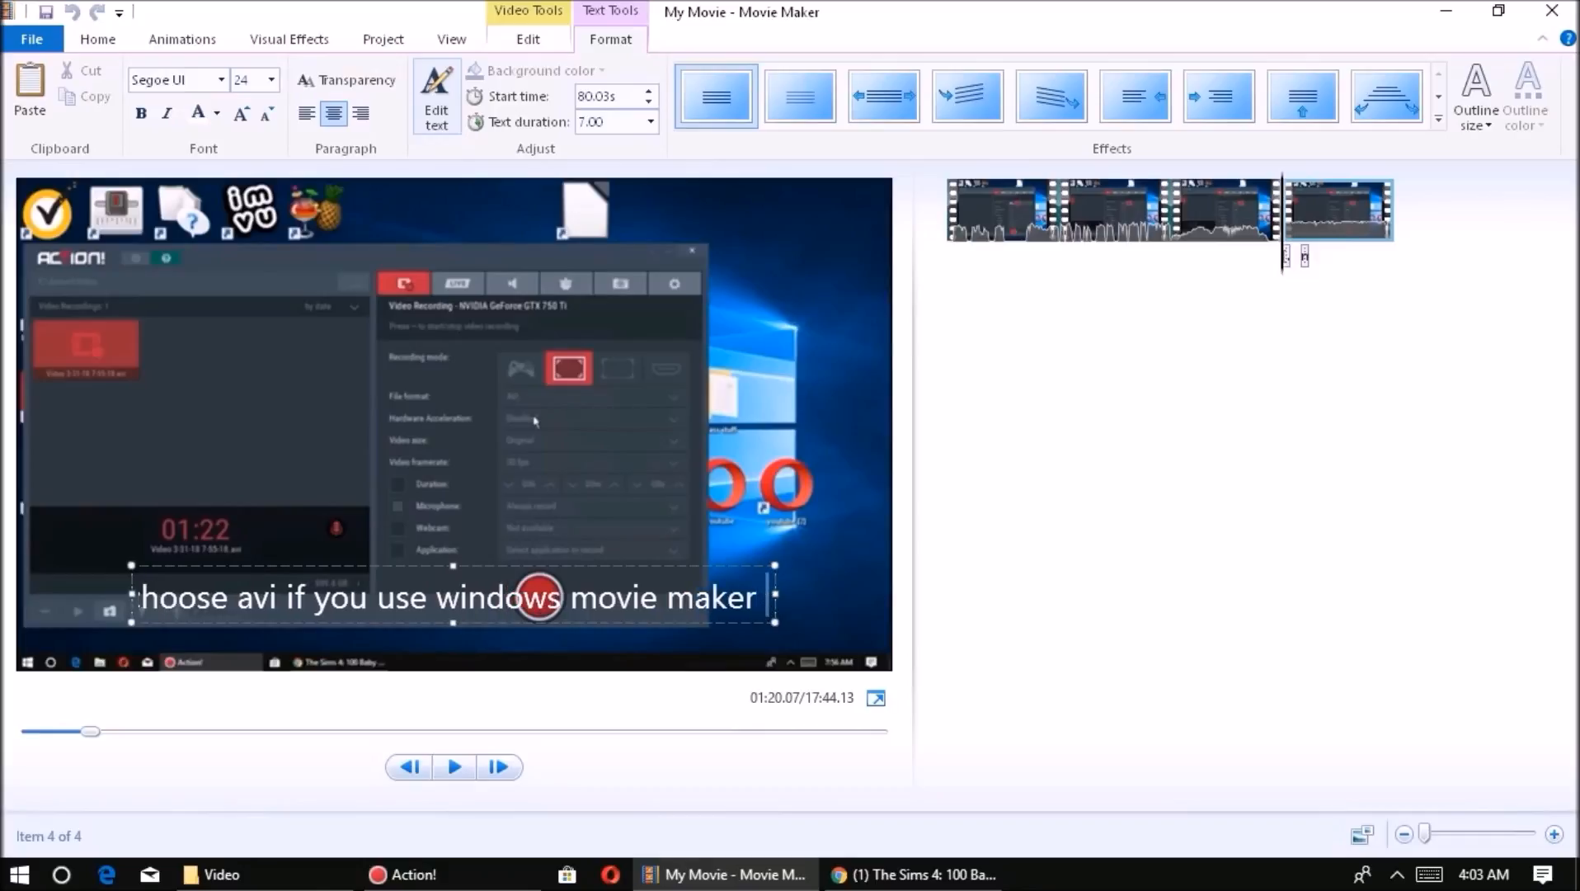
type(" to")
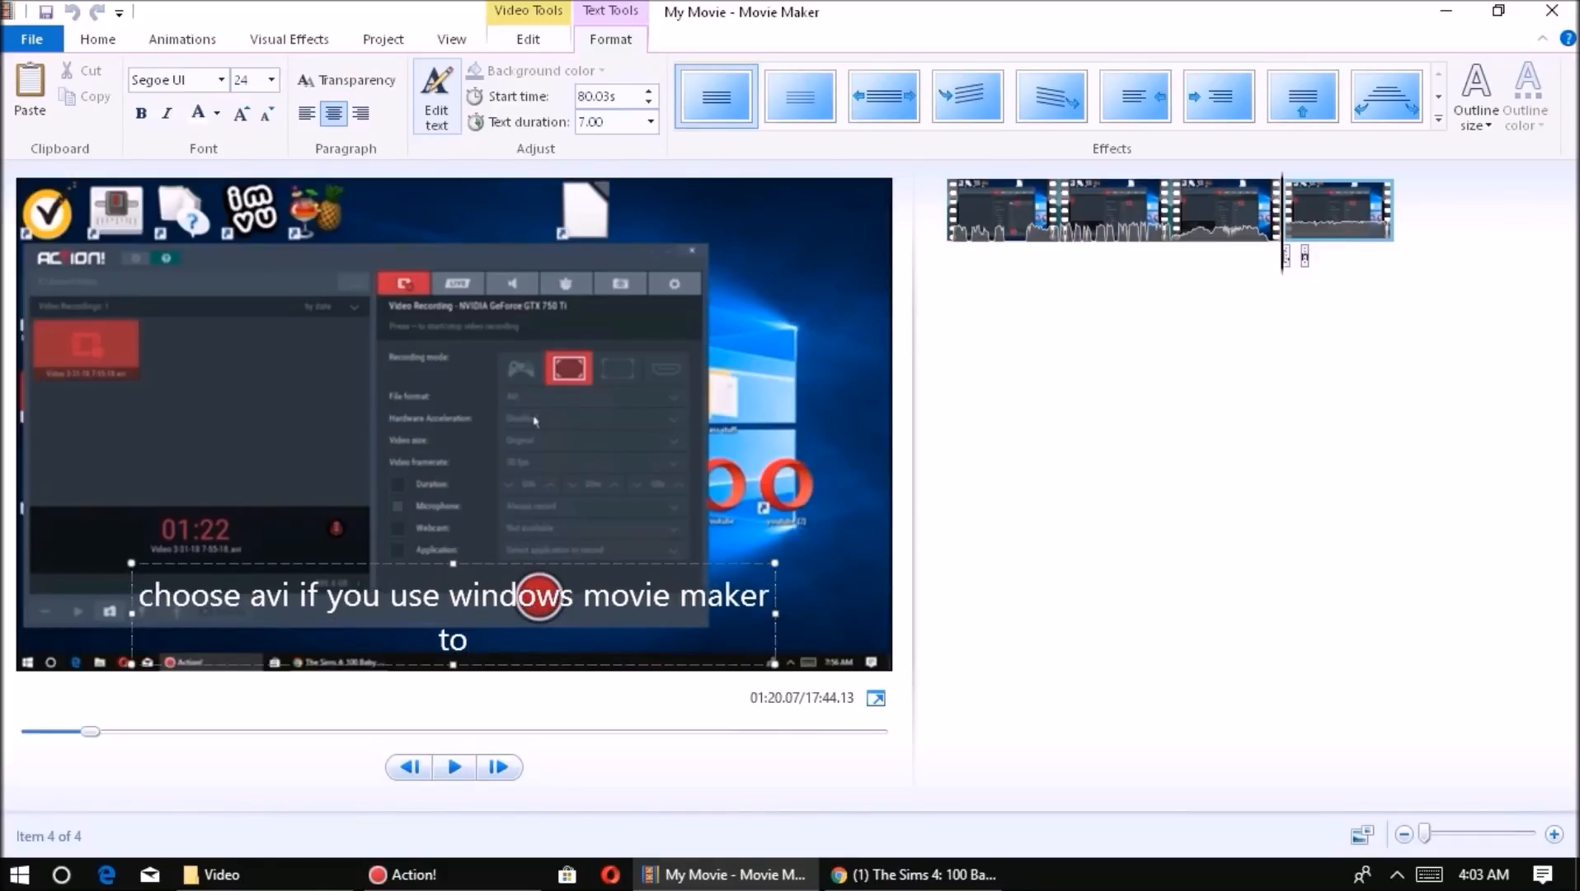
type(" ed")
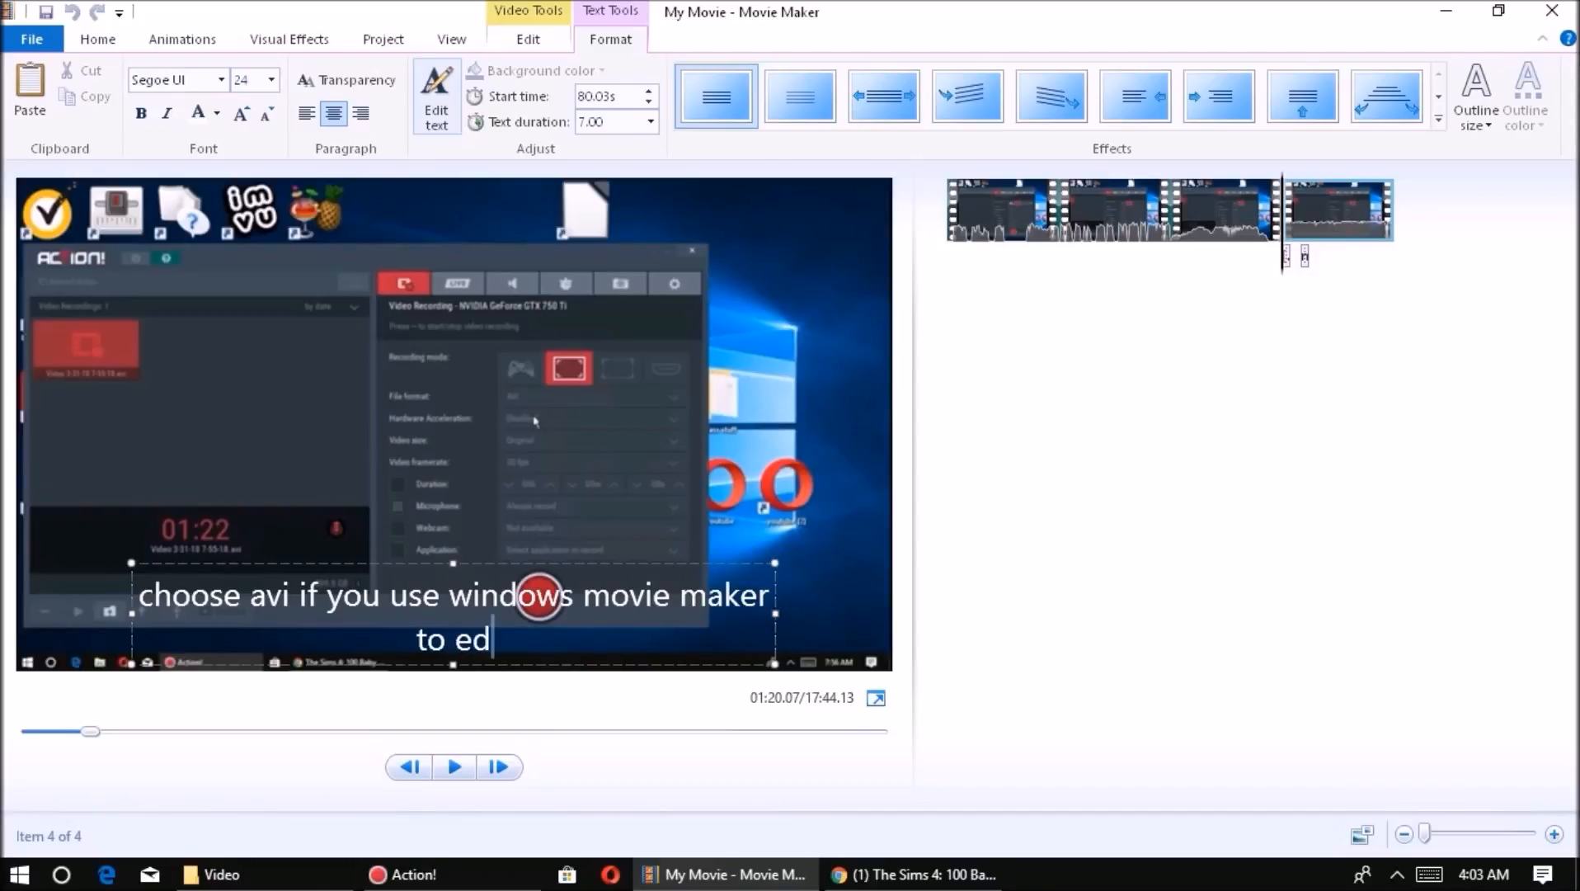
type("it")
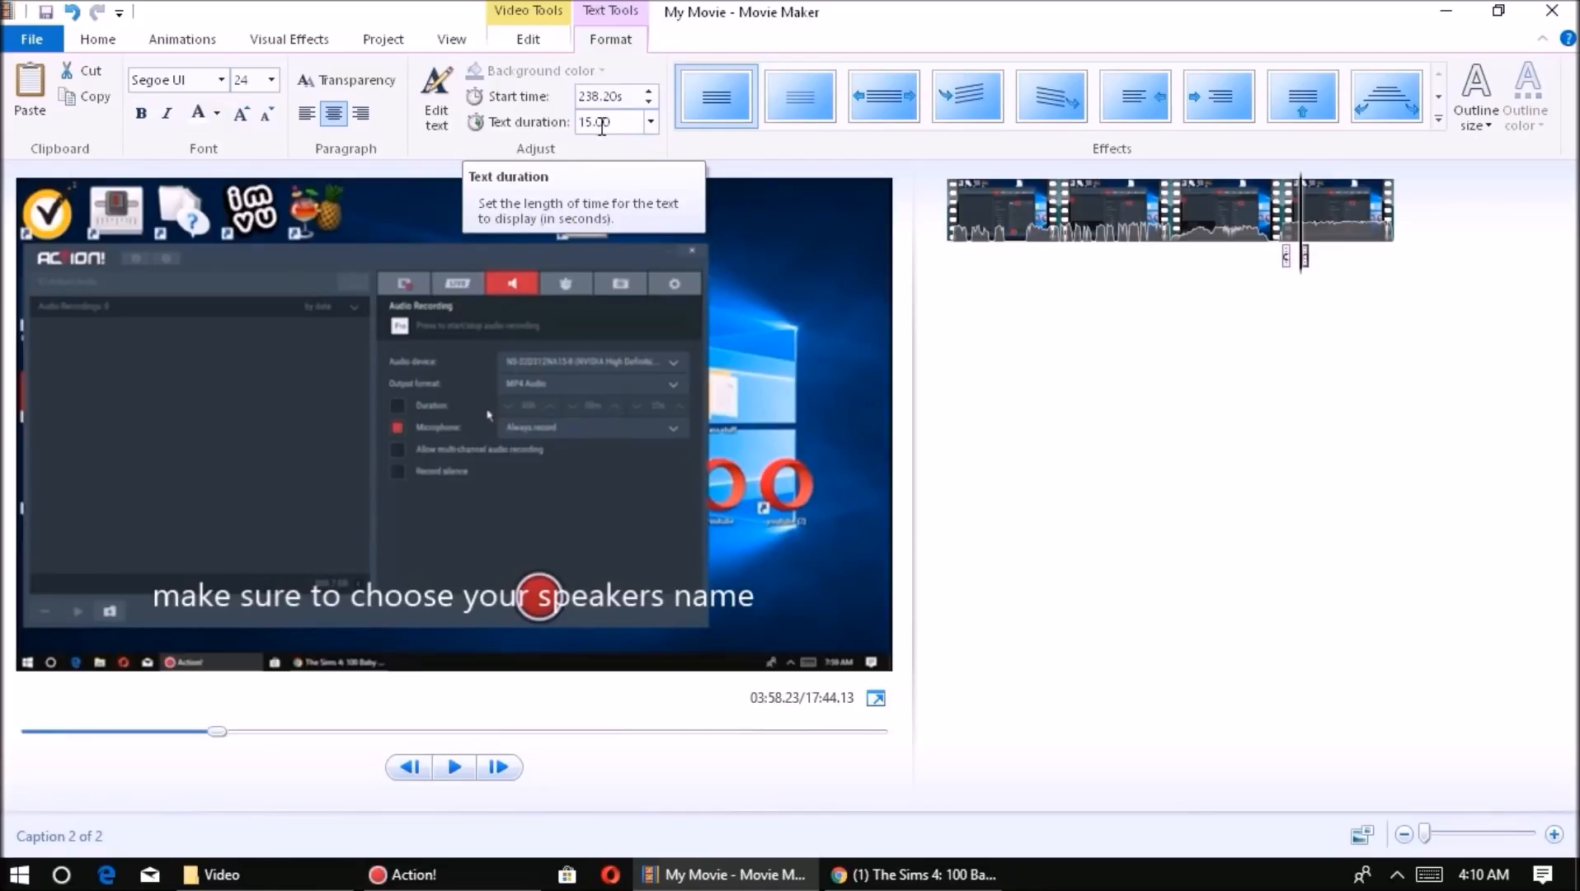
Choose a preset text duration for the caption "make sure to choose your speakers name"
left_click(649, 120)
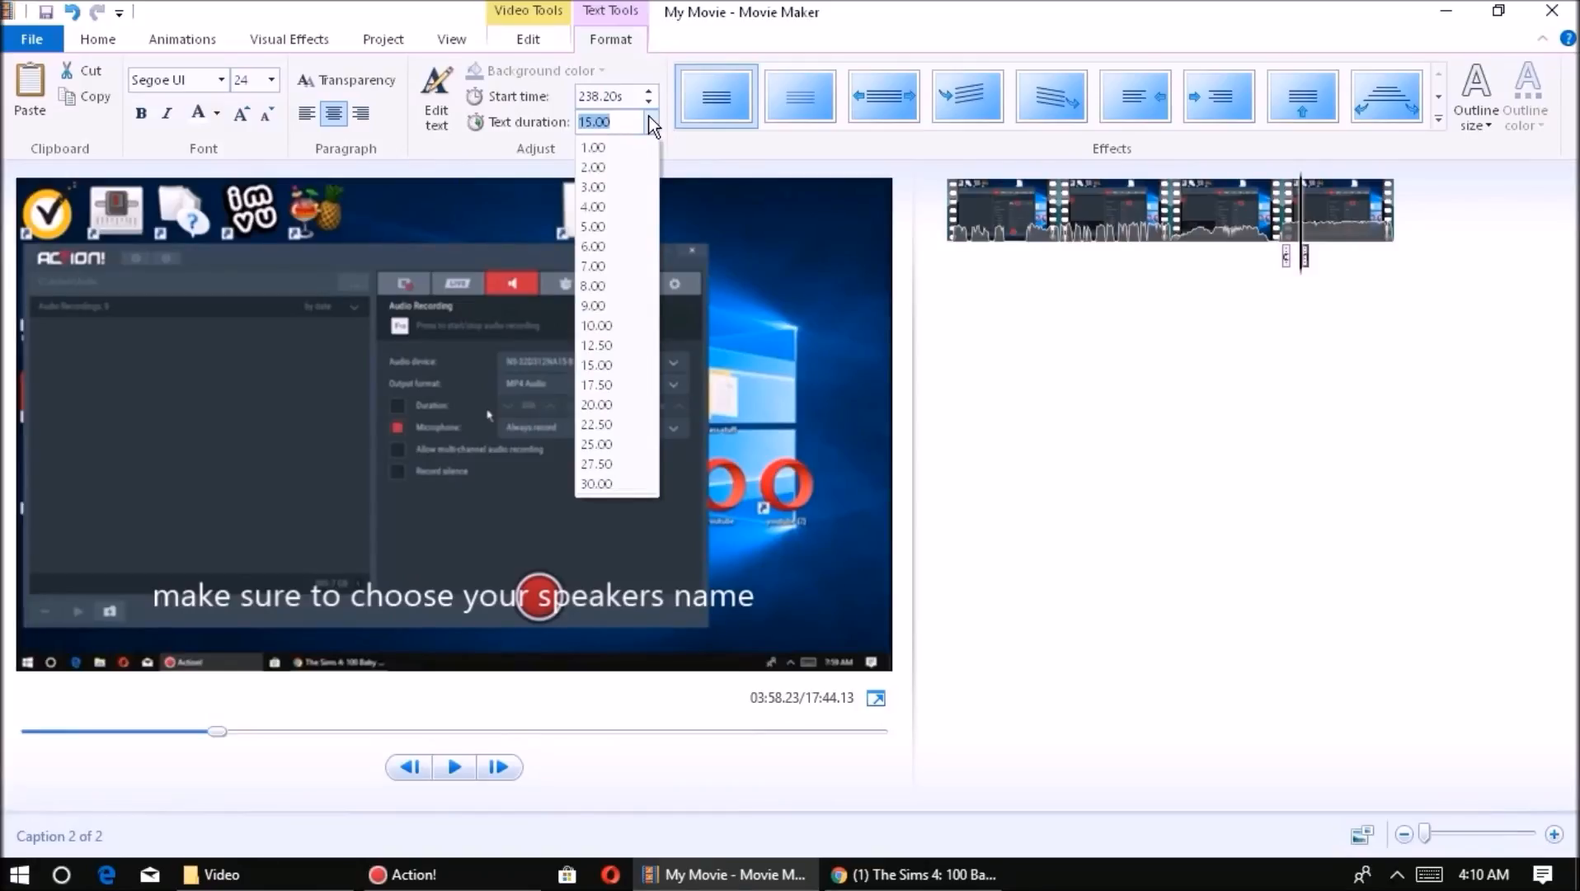
key("Down")
key("Down")
key("Down")
key("Down")
key("Down")
key("Down")
key("Down")
key("Down")
key("Down")
key("Down")
key("Down")
key("Down")
key("Down")
key("Down")
key("Down")
key("Down")
key("Down")
key("Down")
key("Up")
key("Up")
key("Up")
key("Up")
key("Up")
key("Up")
key("Up")
key("Up")
key("Down")
key("Down")
key("Return")
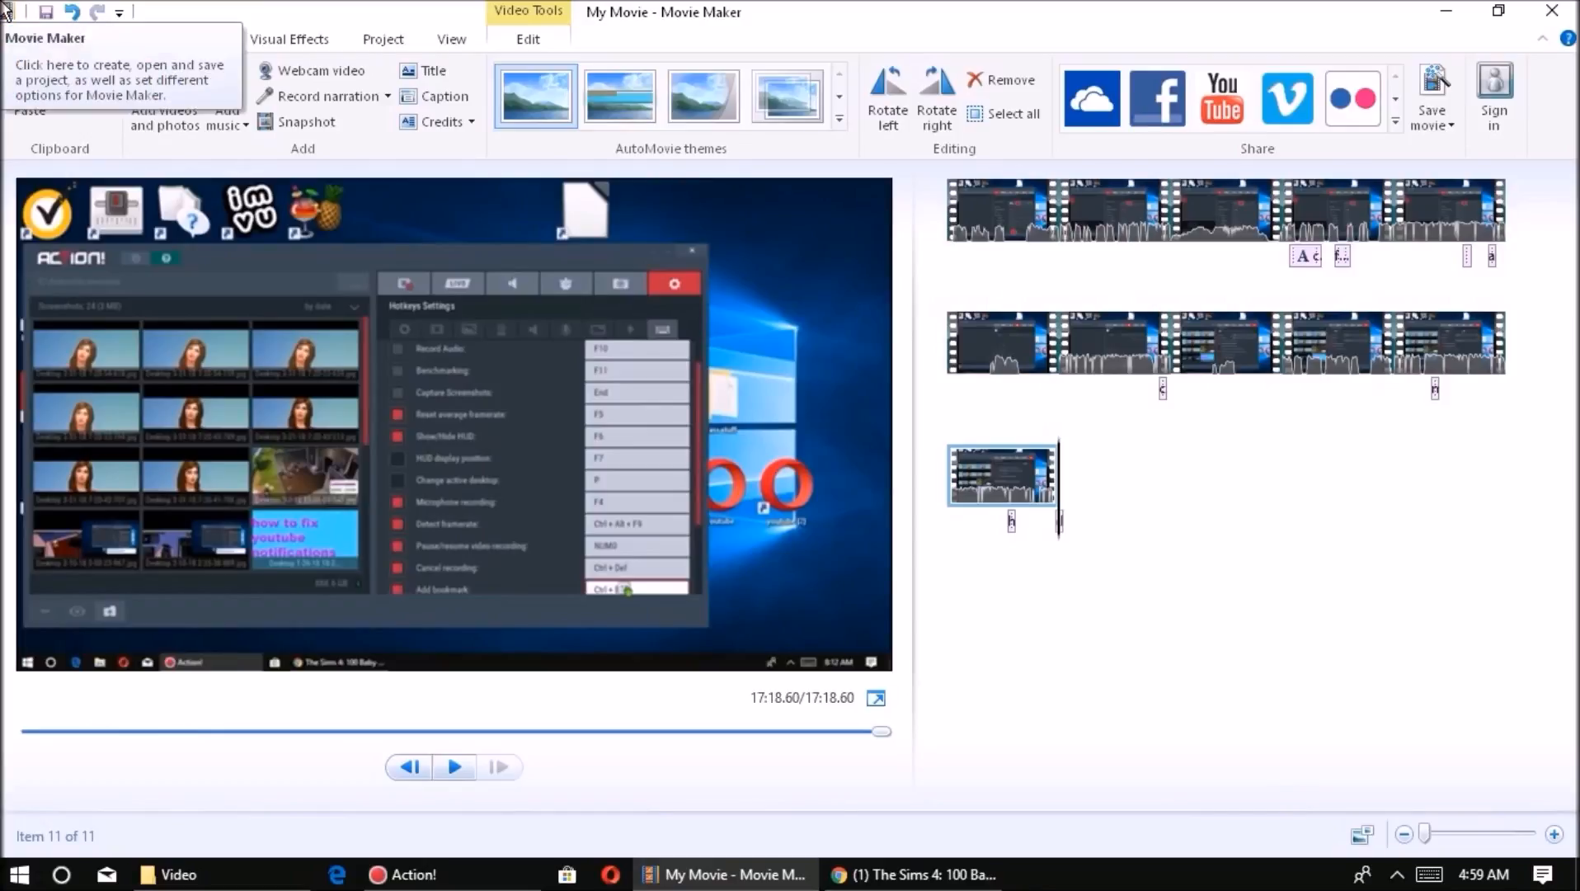
Play the edited movie from the beginning in the preview
key("space")
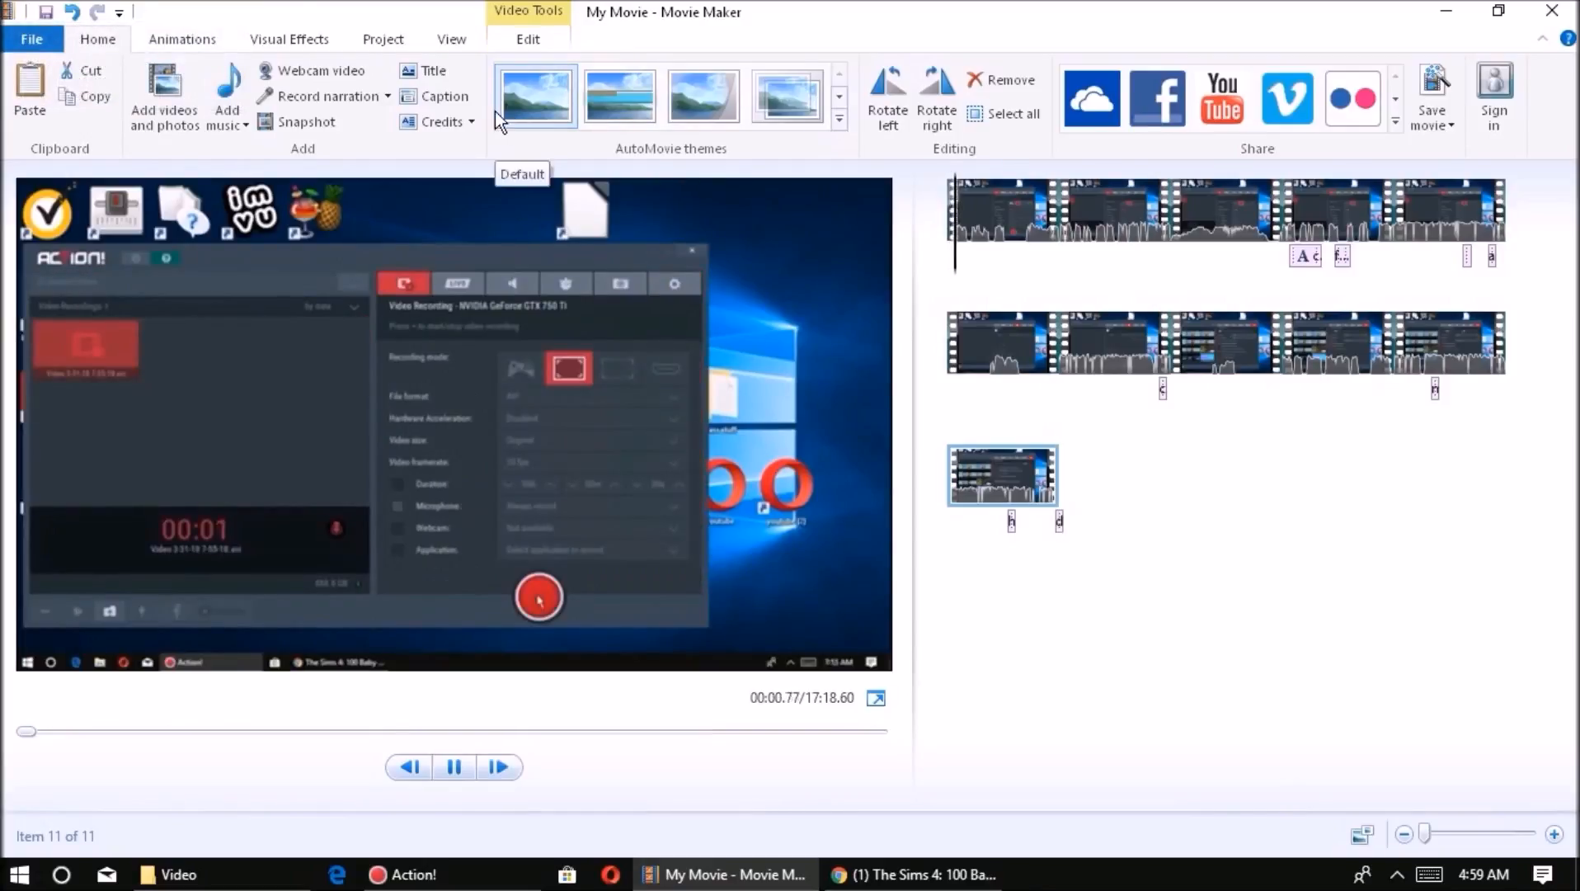
Insert a title card before the first clip of the movie
key("End")
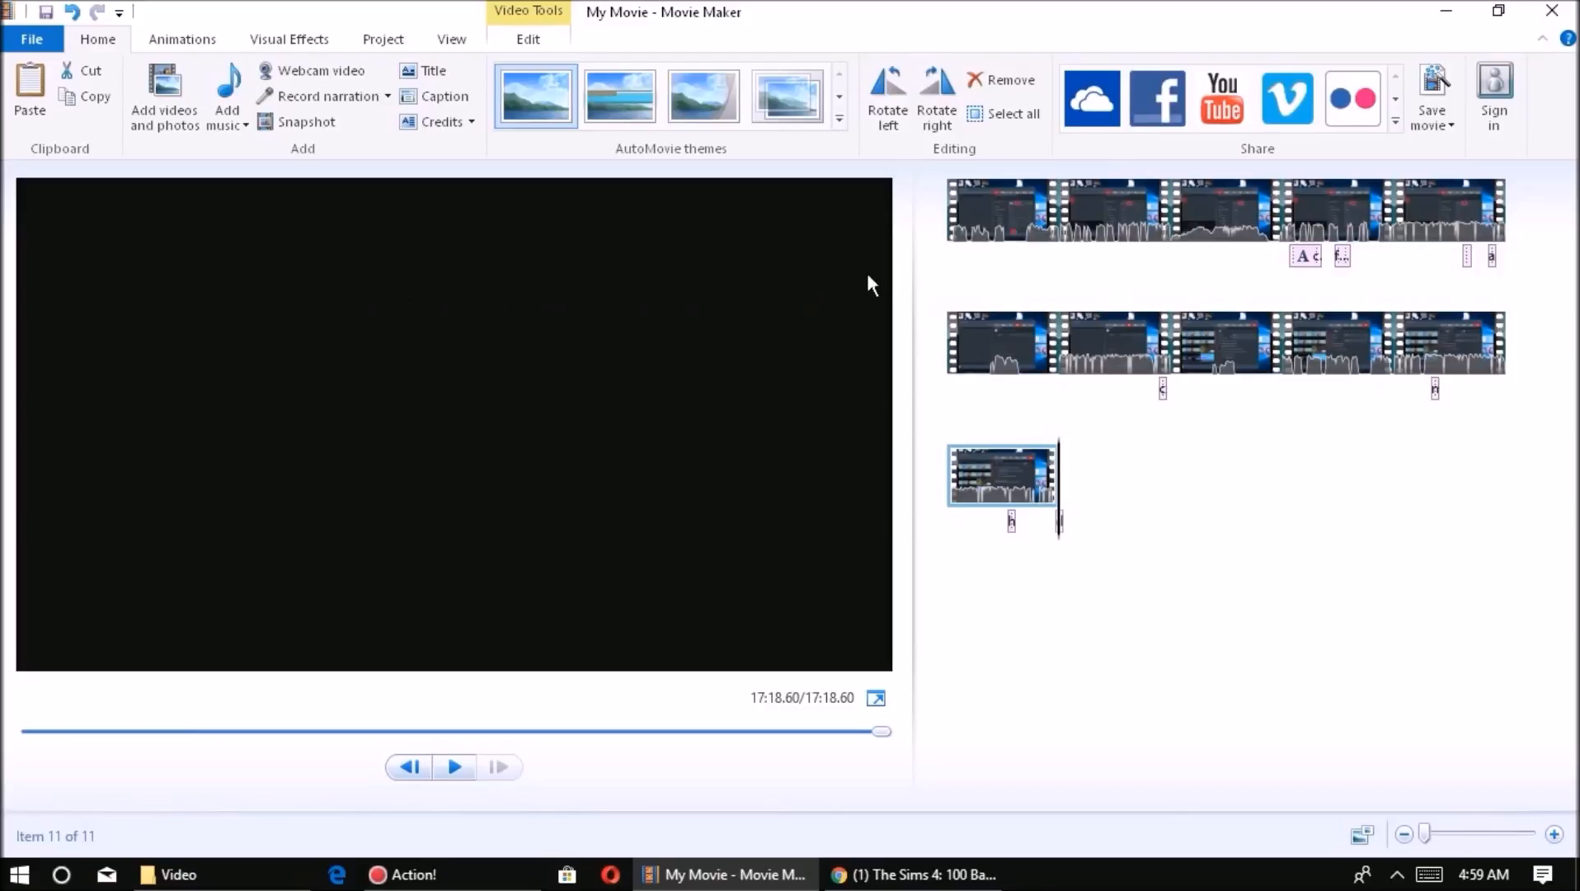
left_click(1010, 227)
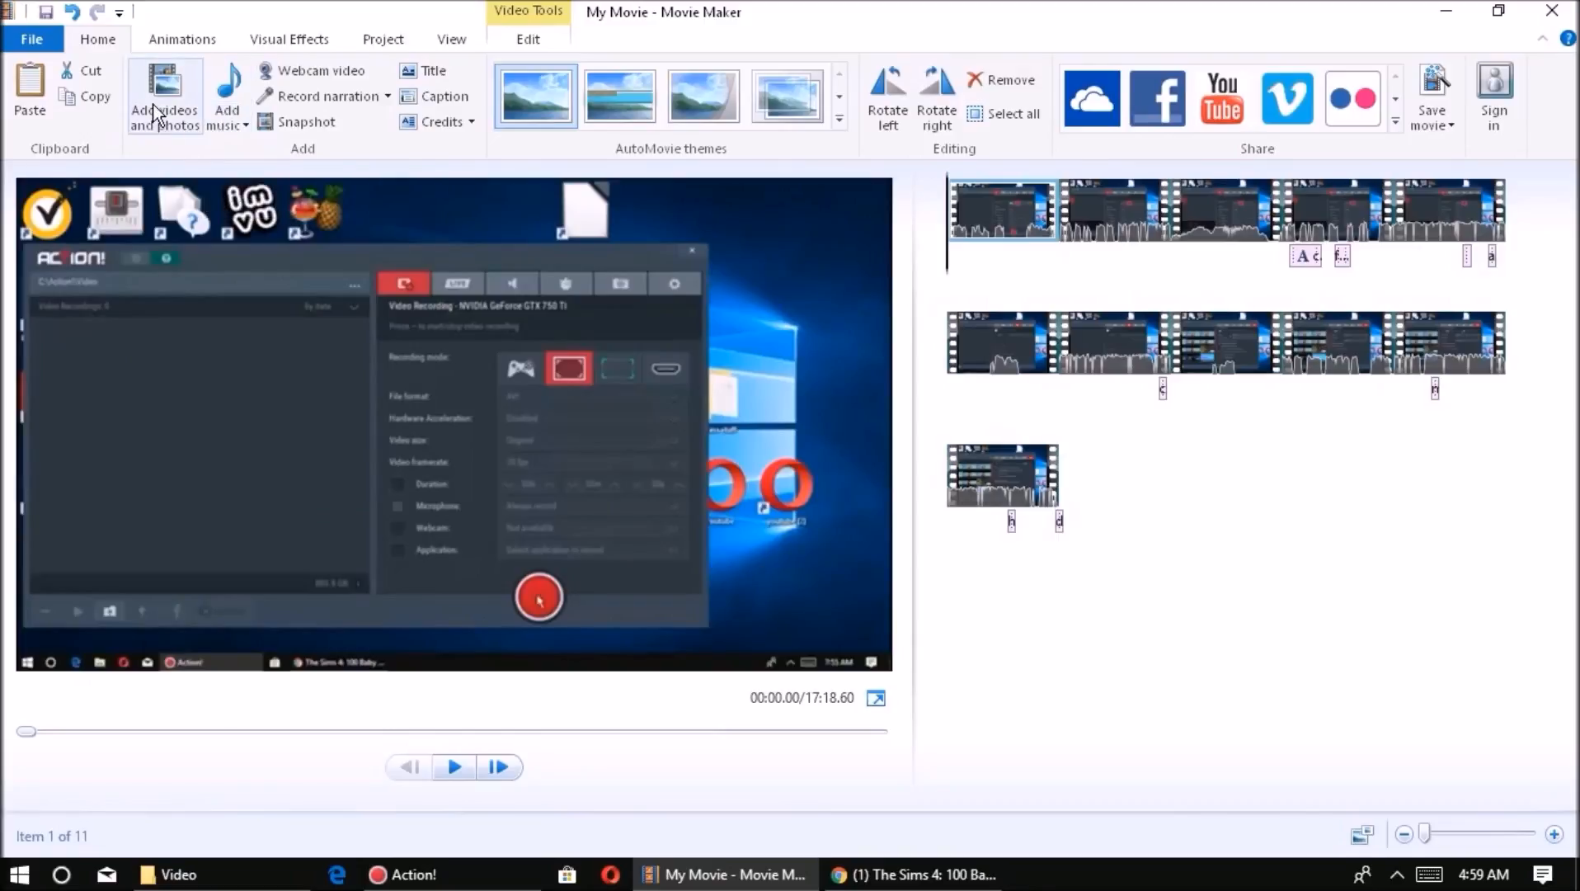
left_click(417, 74)
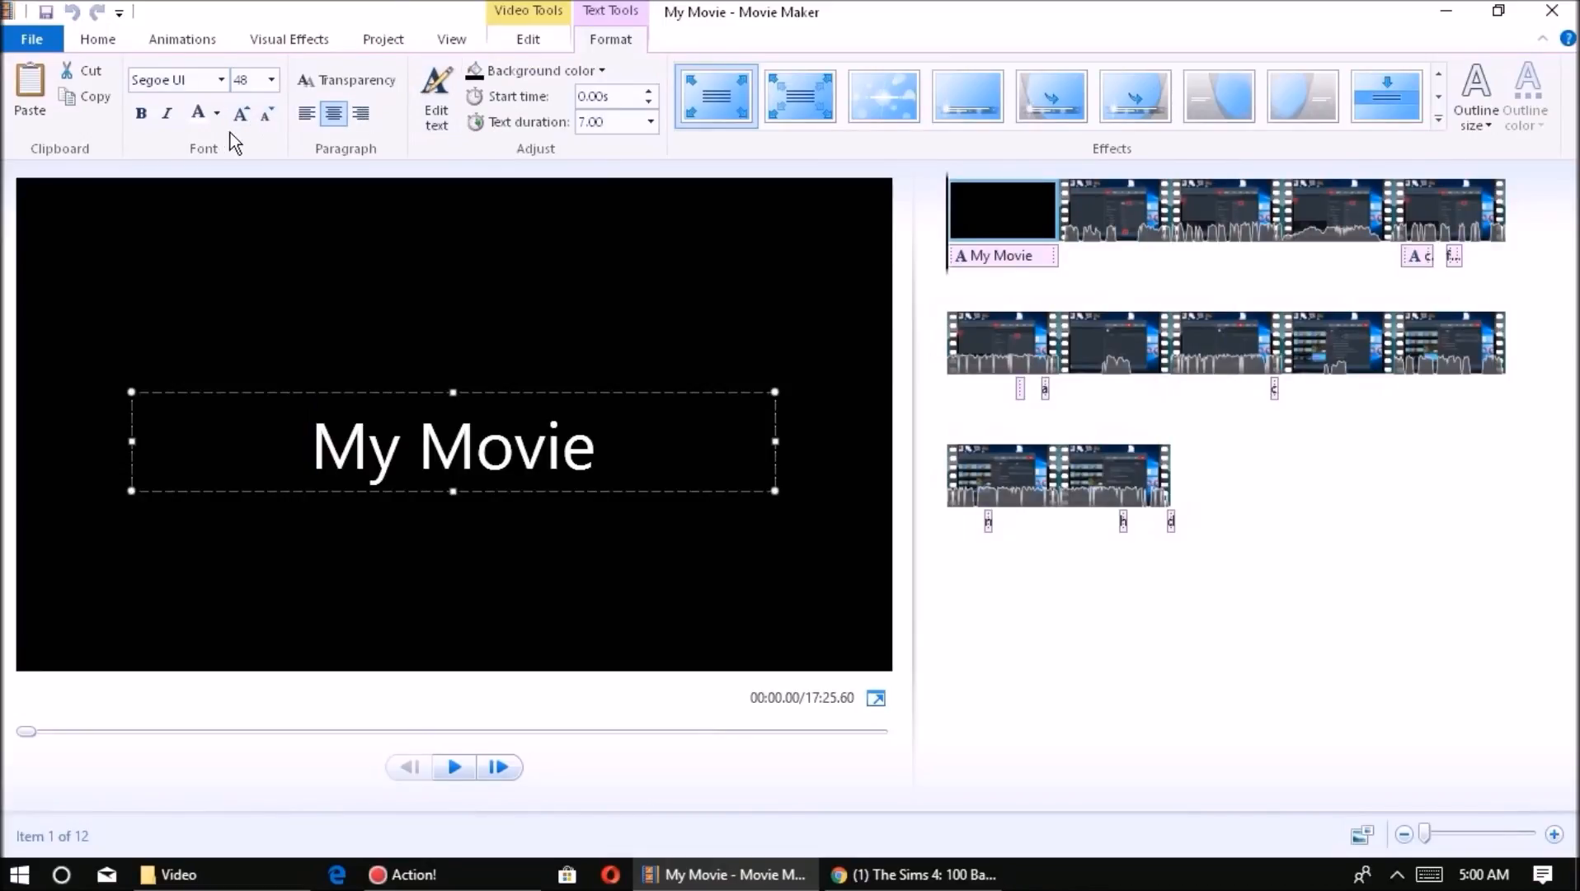
Set the title card's background color to the second red among the standard colors
left_click(481, 76)
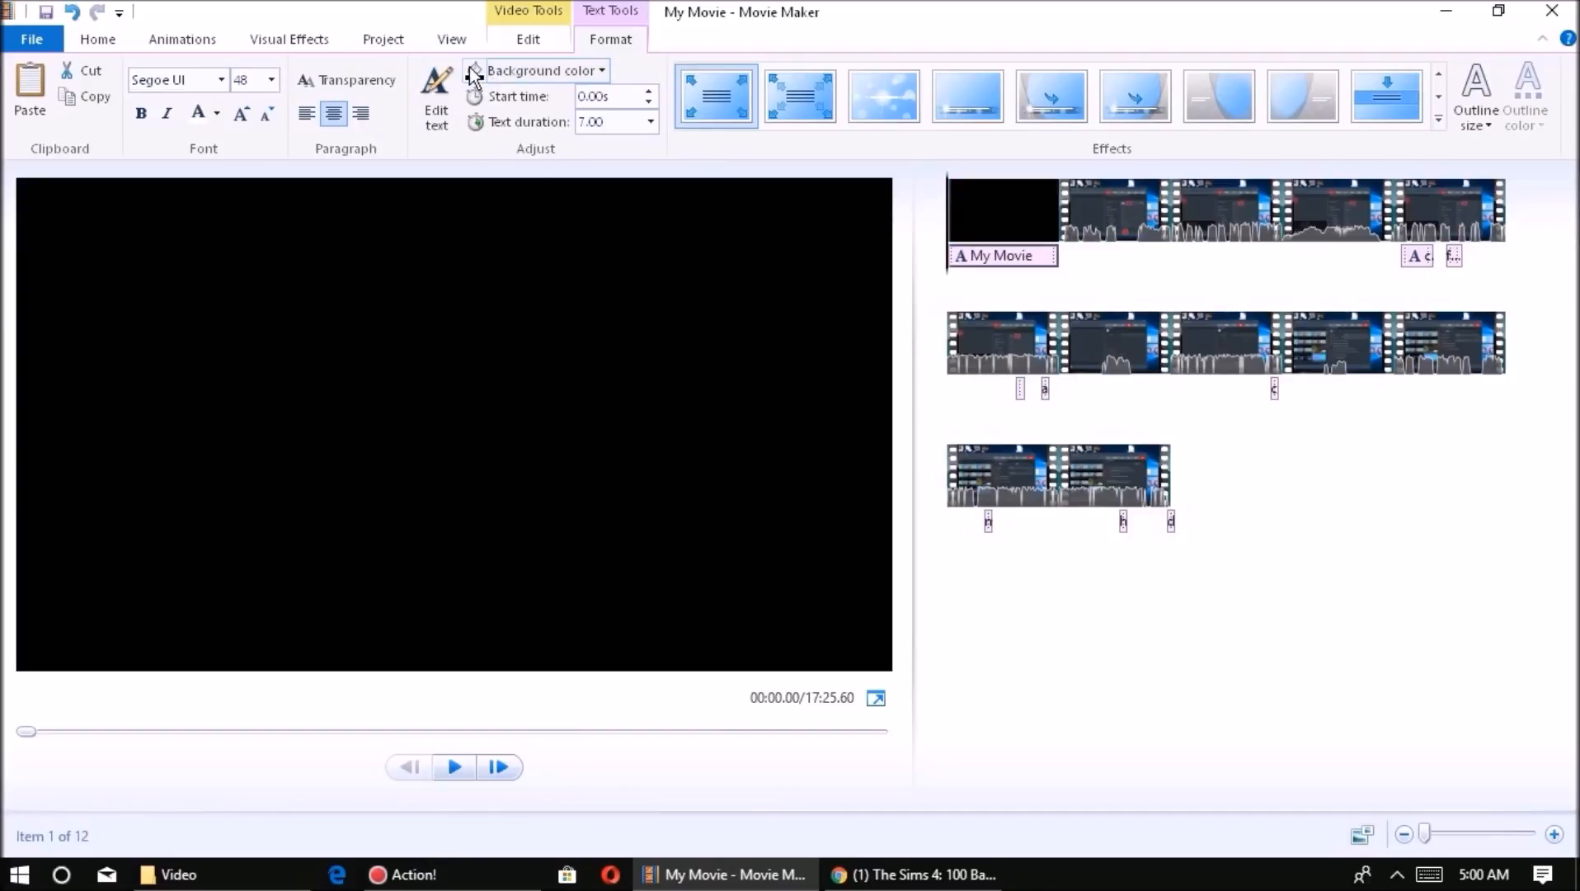
left_click(475, 75)
left_click(497, 69)
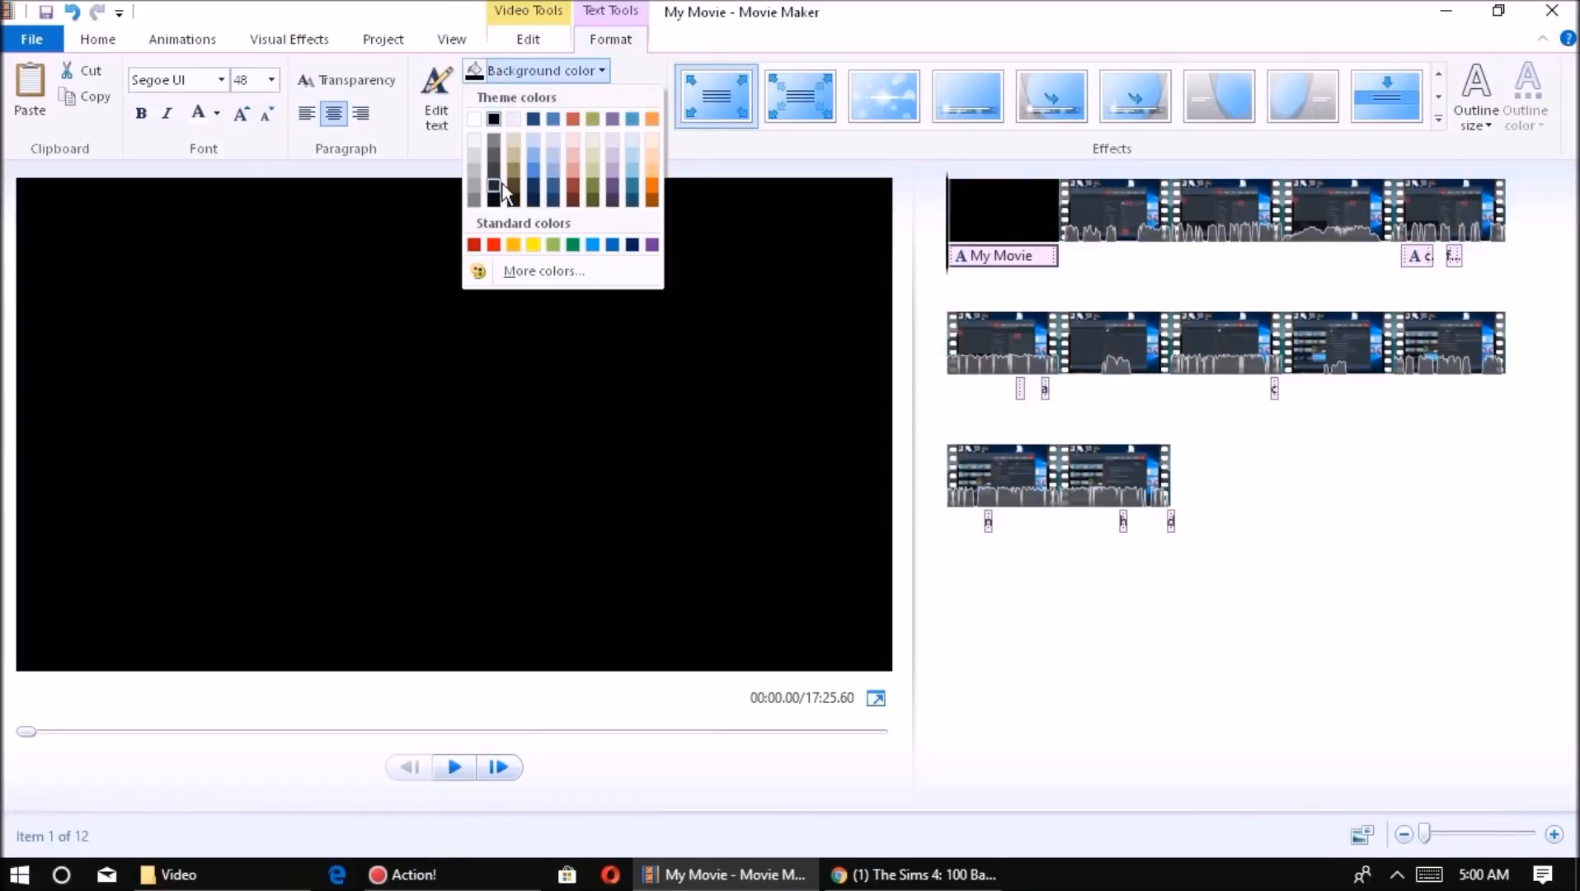
left_click(493, 244)
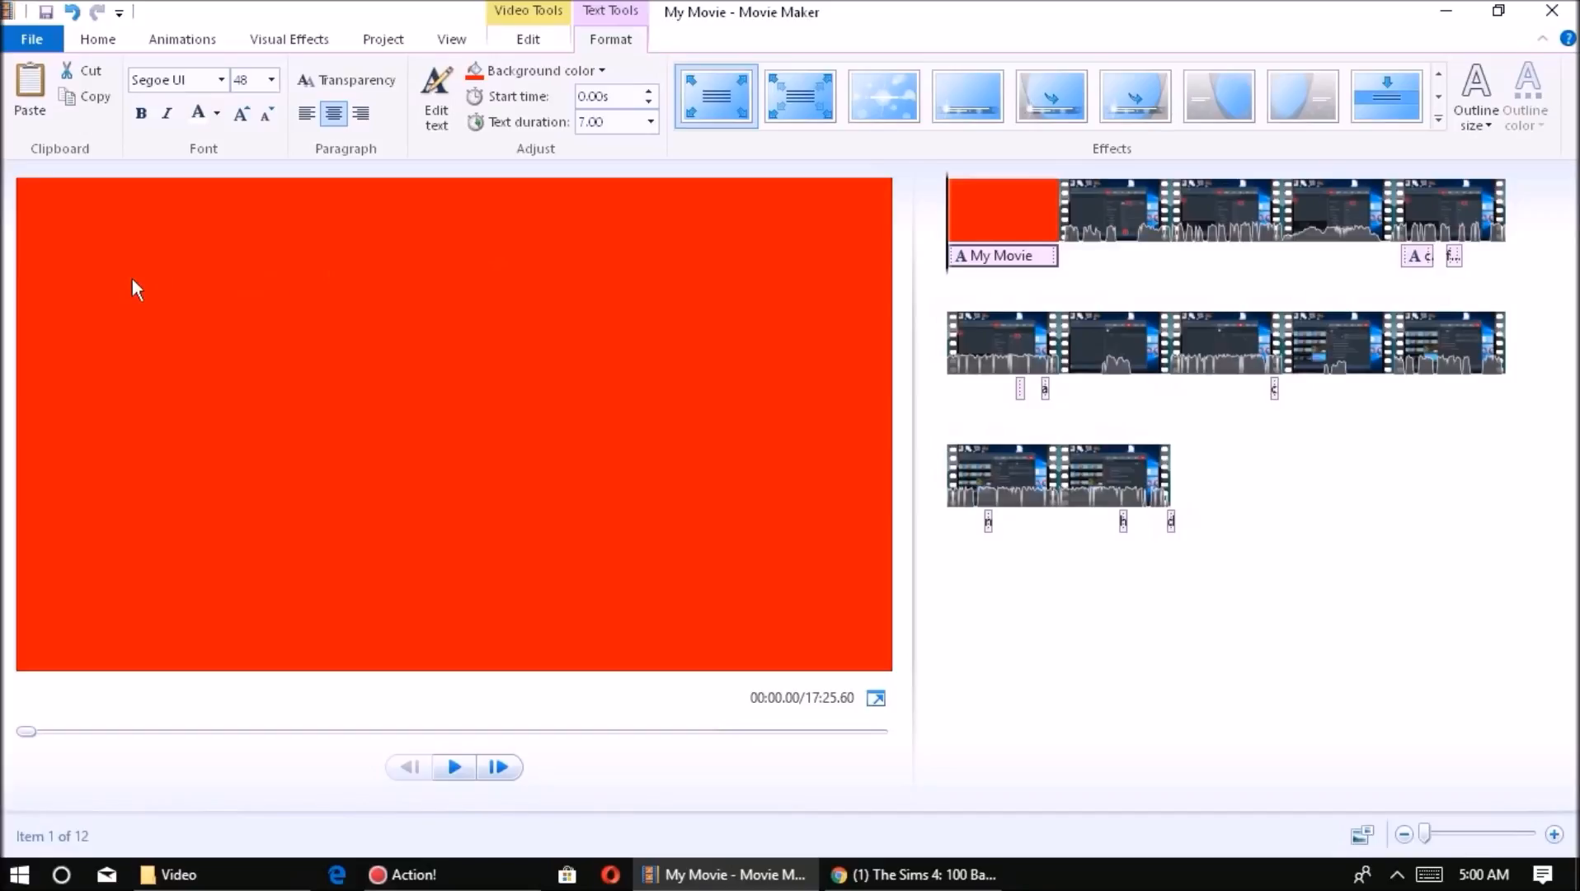
Set the font of the title card's text to Times New Roman
left_click(221, 81)
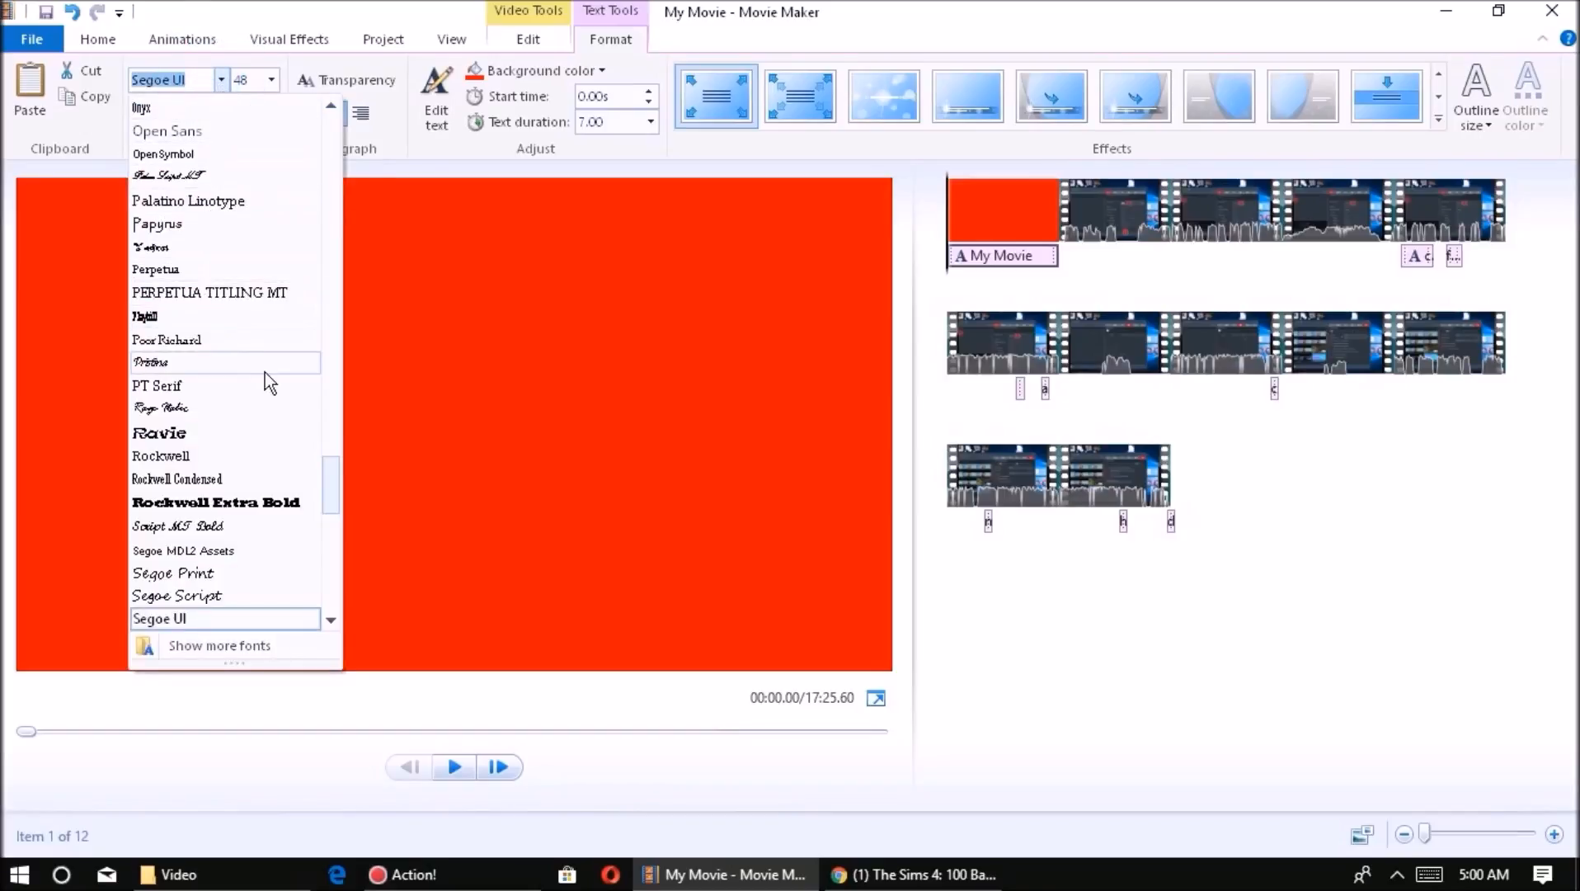
type("N")
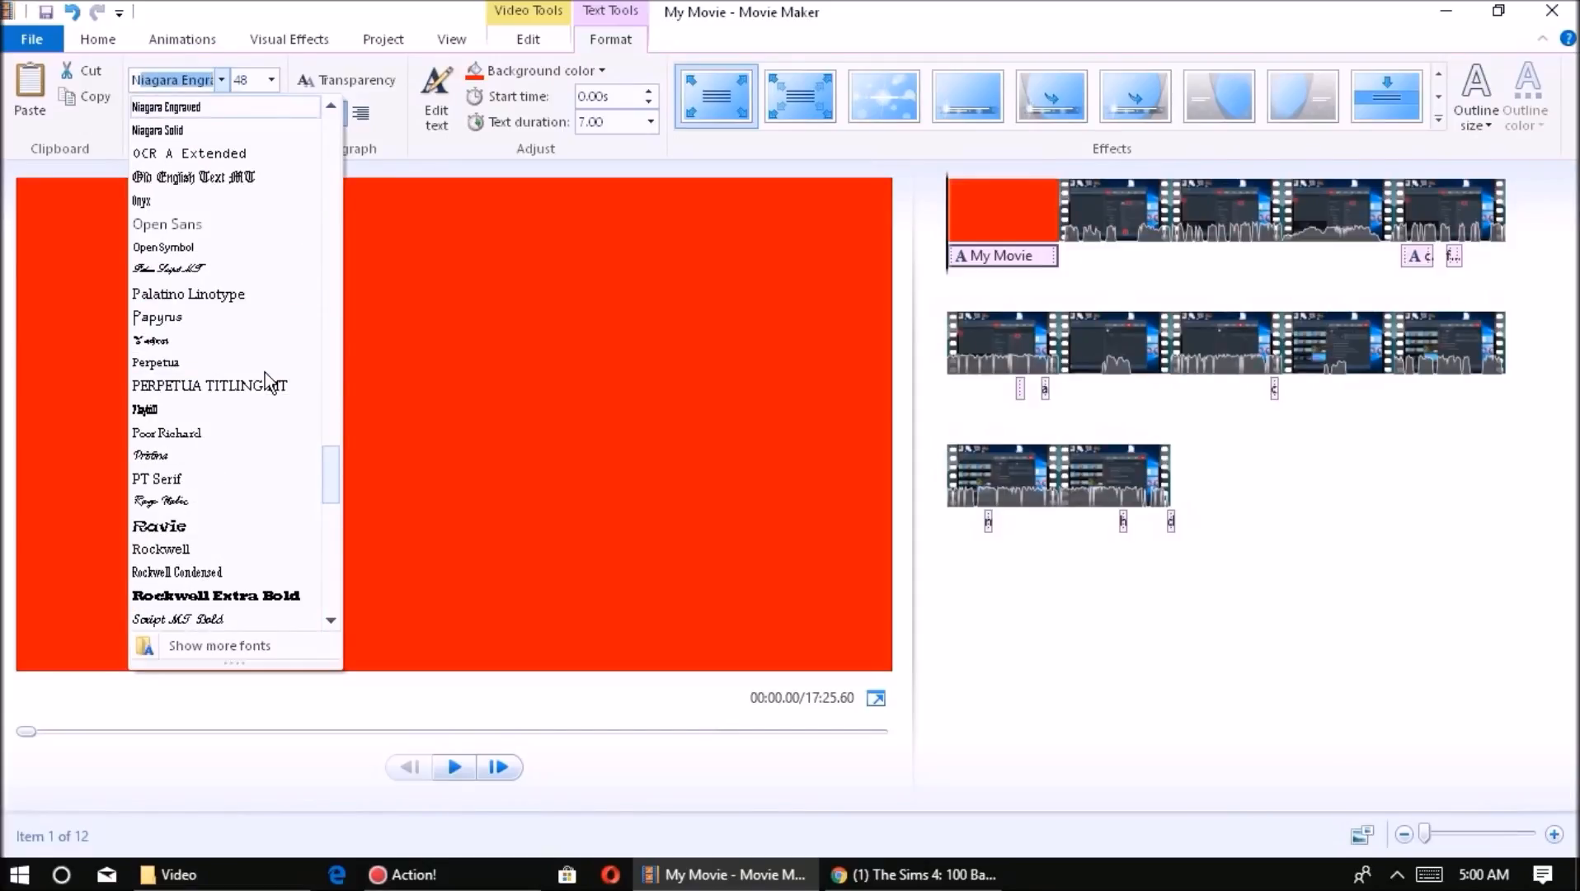
type("ew")
key("BackSpace")
key("BackSpace")
key("BackSpace")
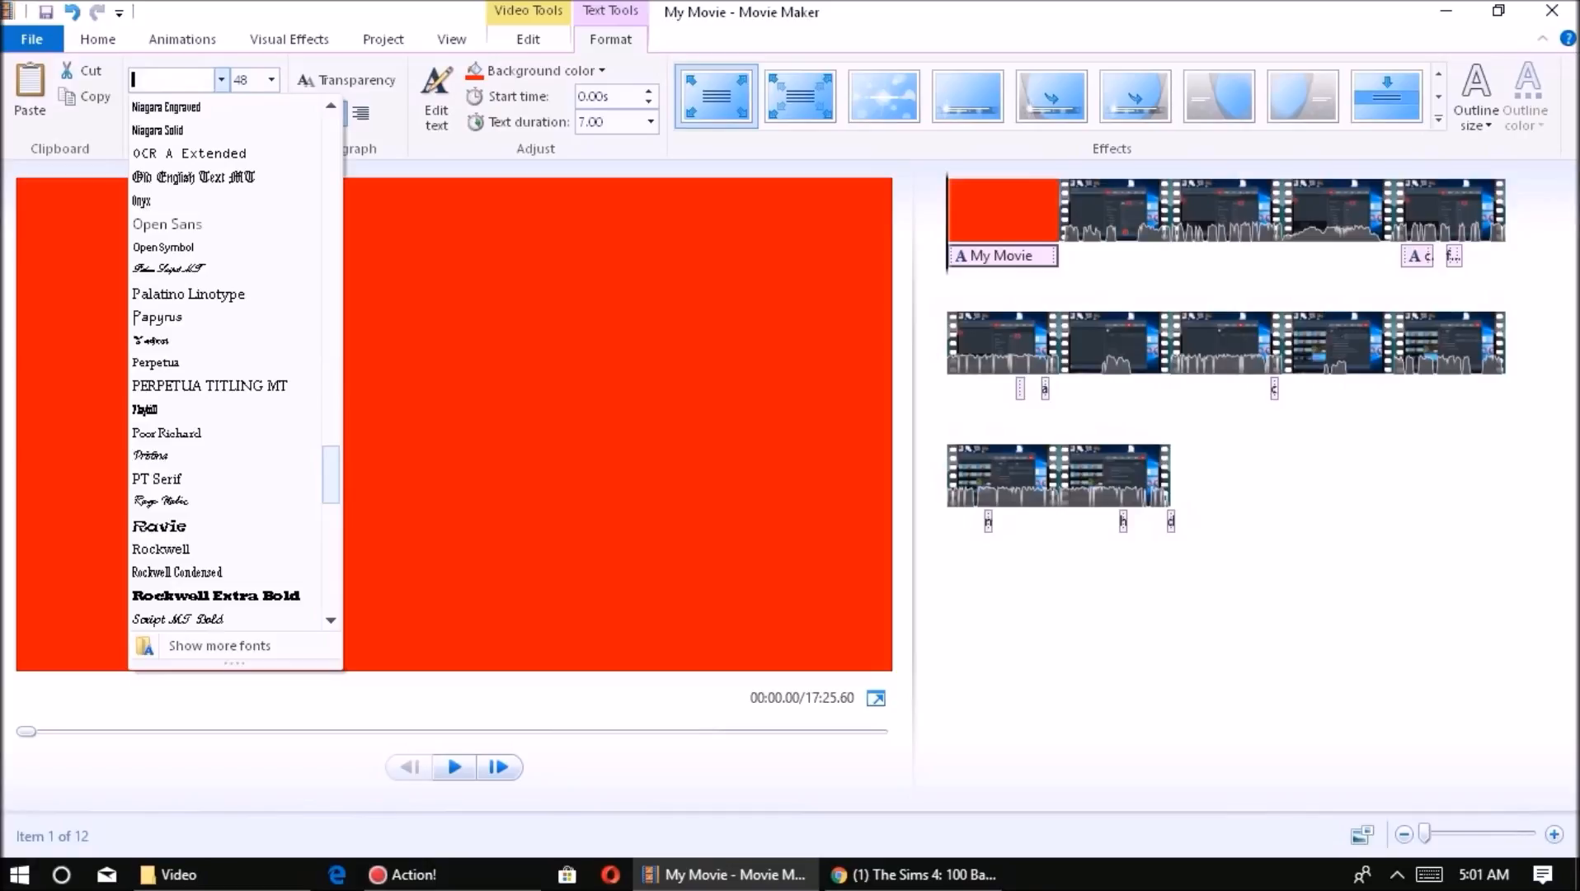
type("Tim")
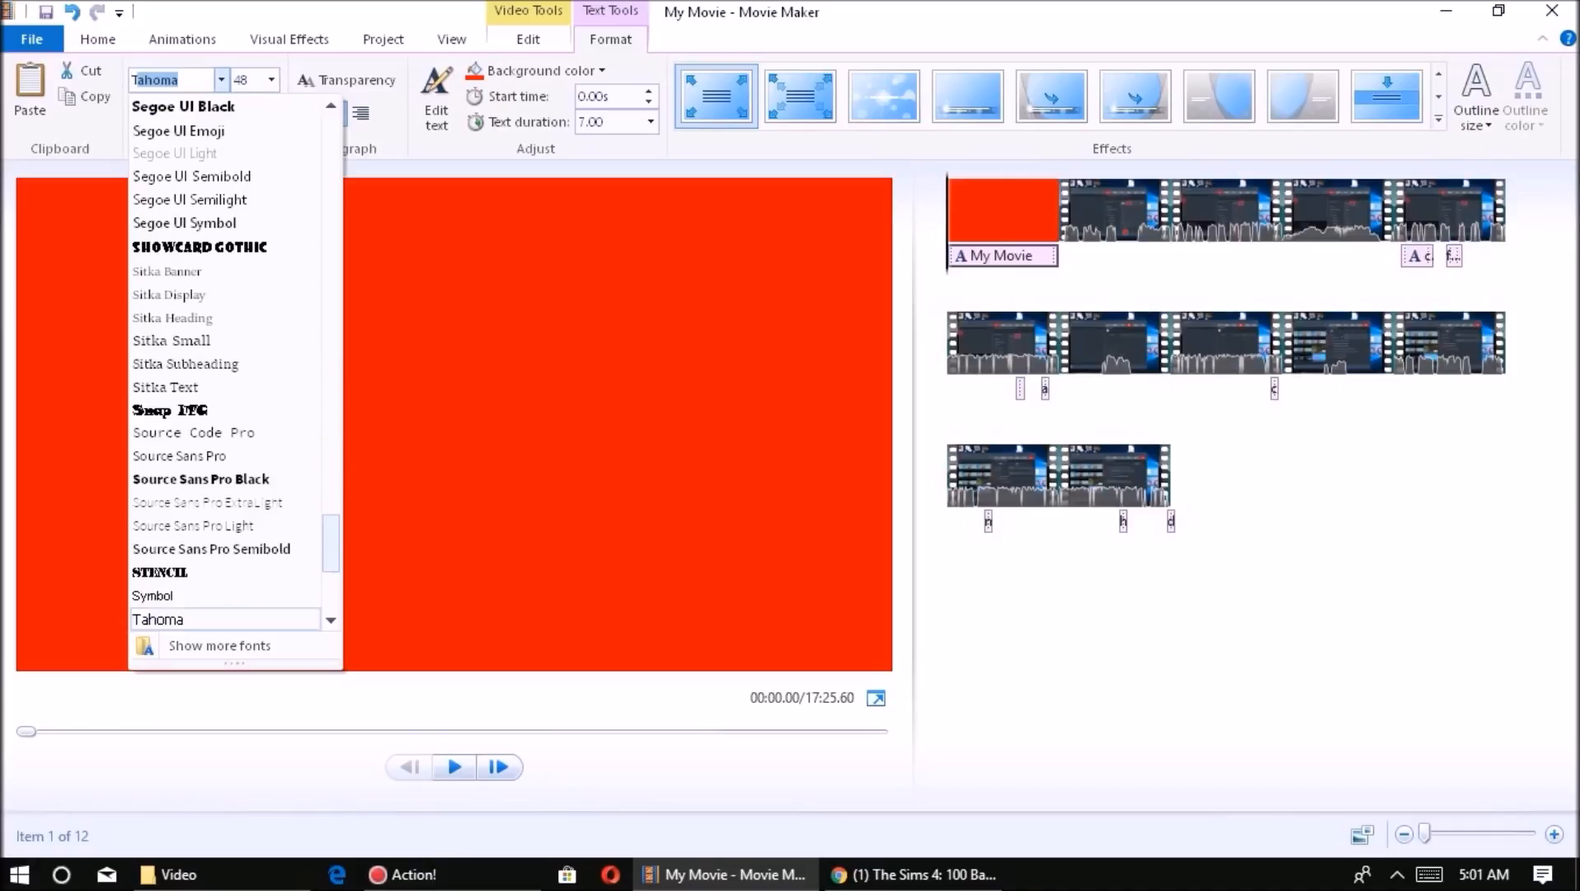
type("es")
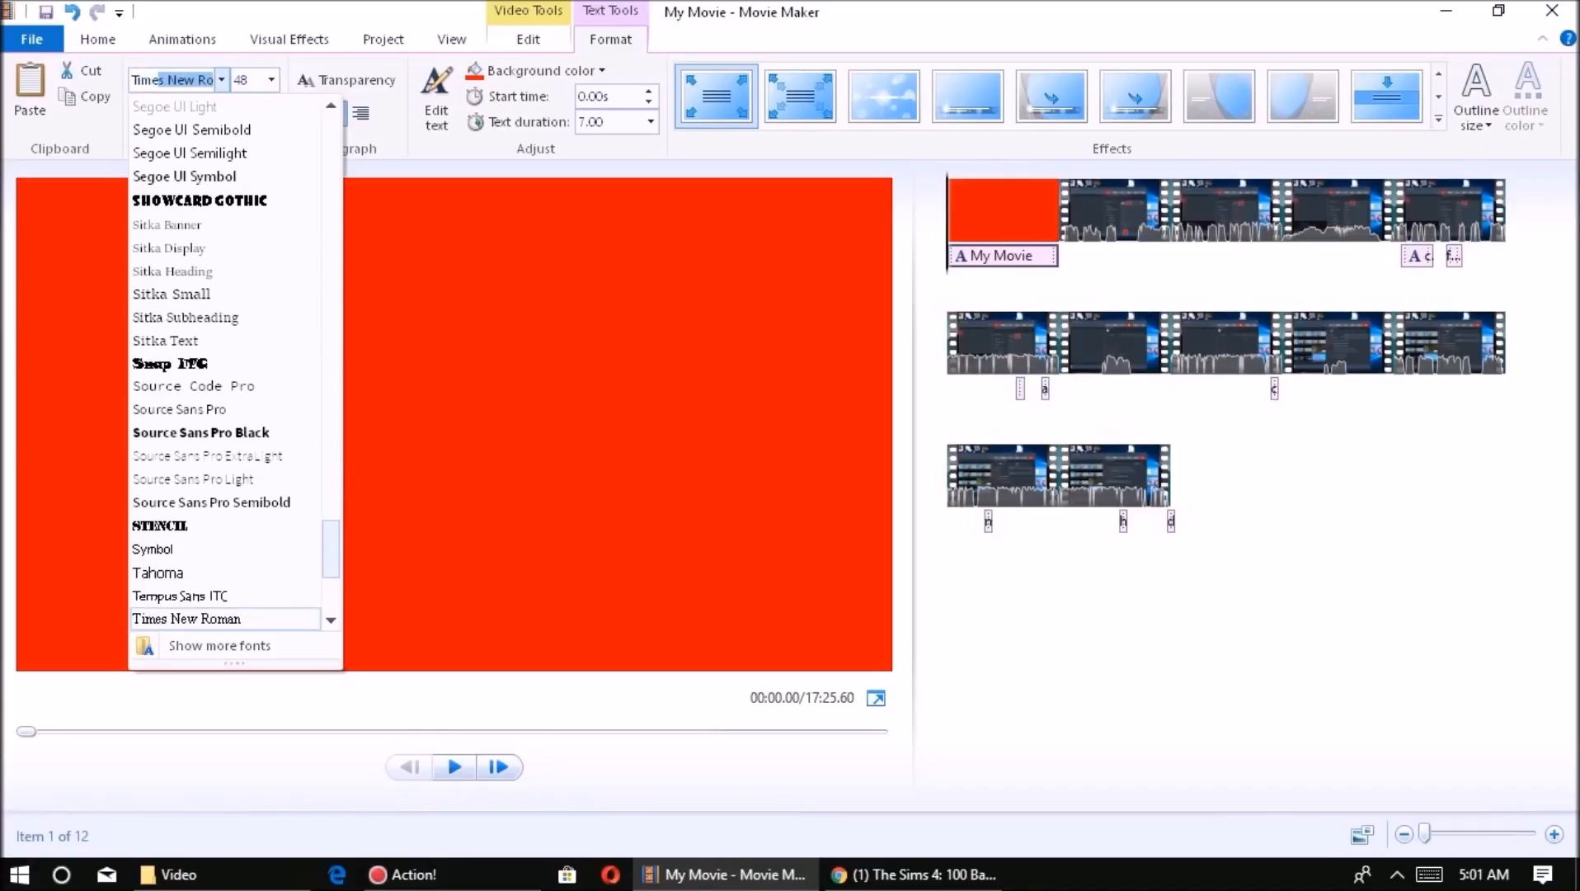
type("s")
key("Return")
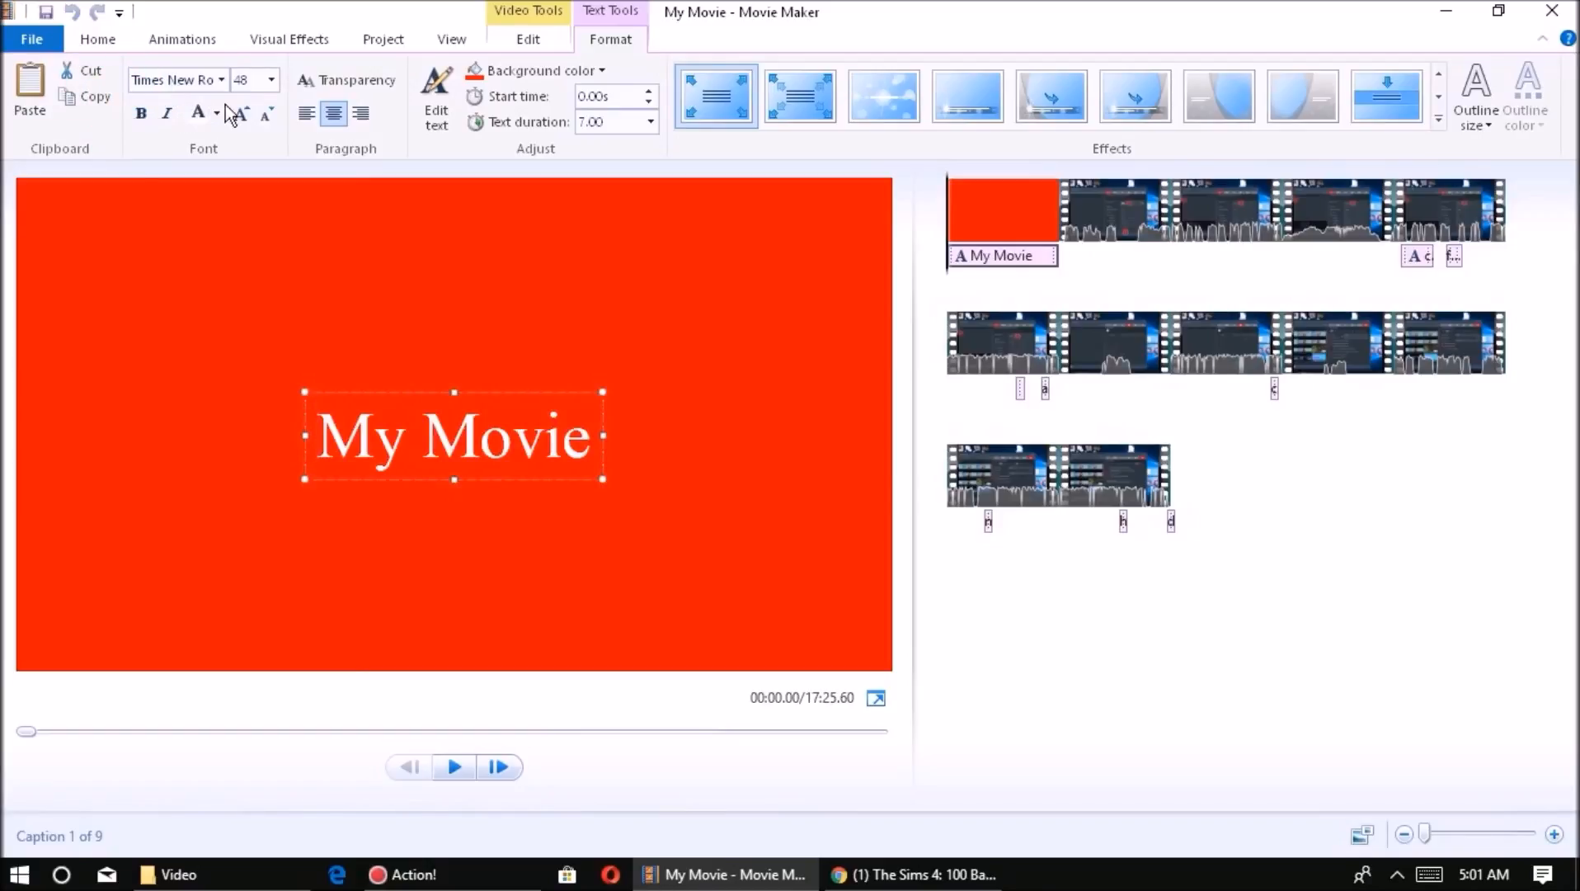
left_click(272, 80)
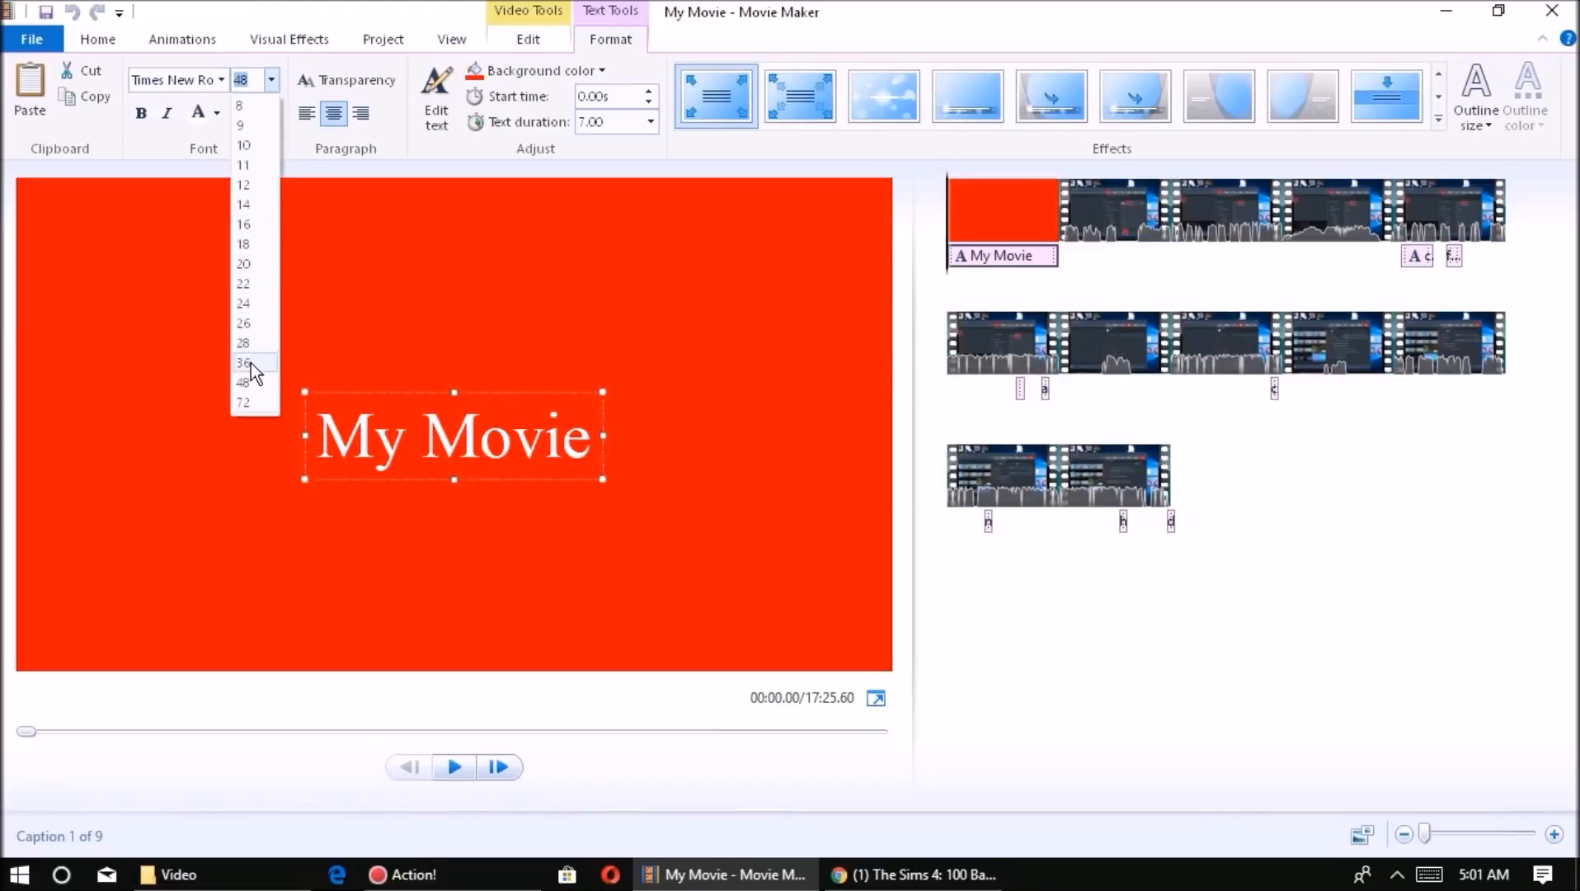
left_click(377, 352)
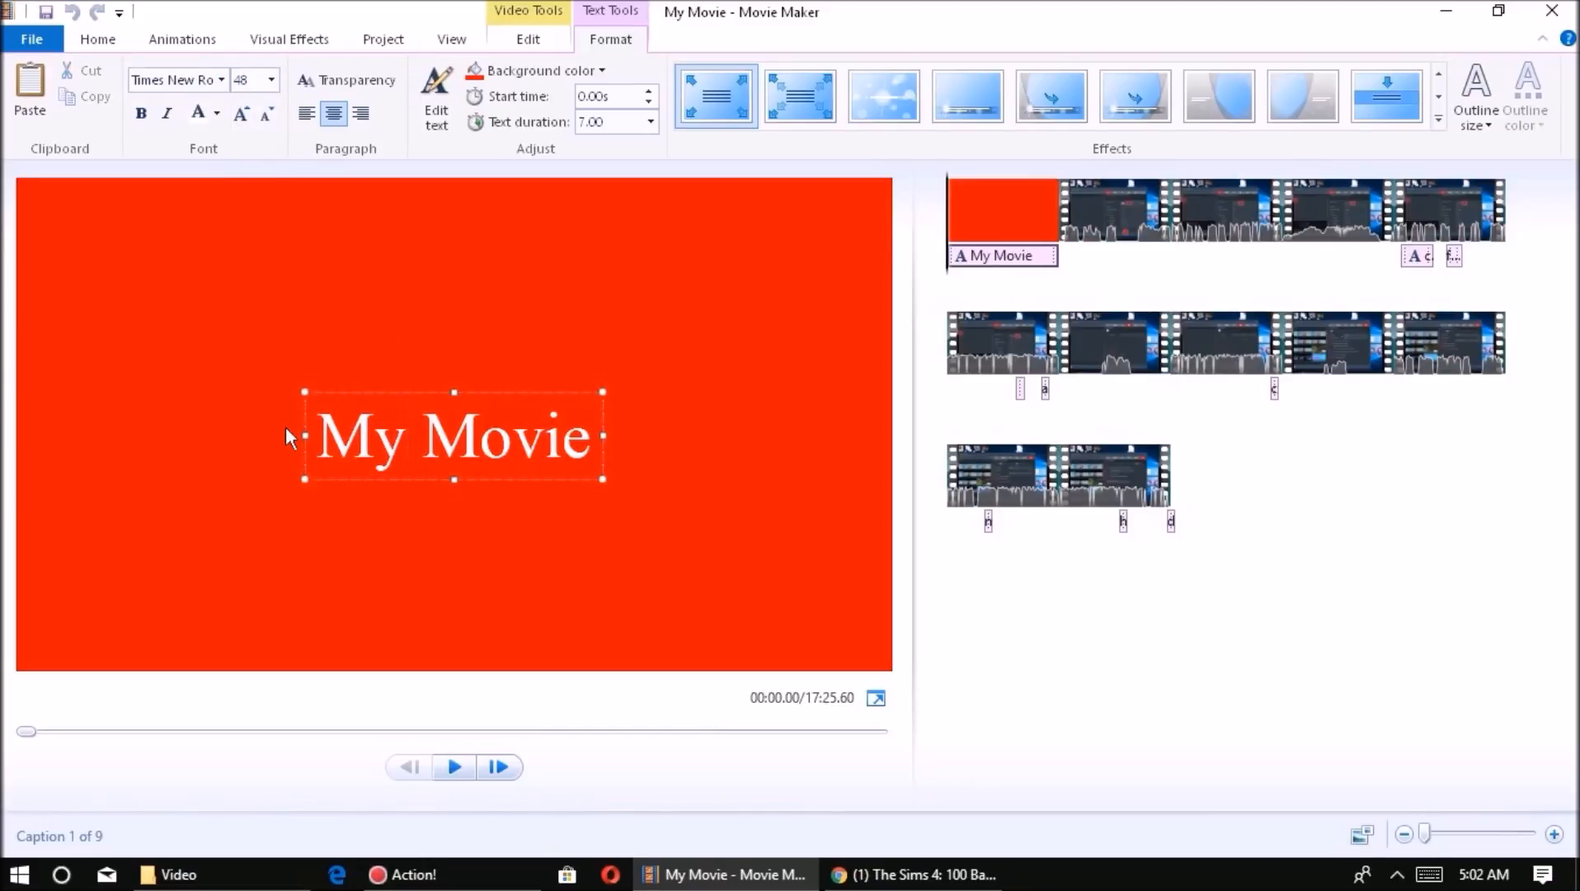
Delete the placeholder text "My Movie" from the title card
key("Right")
key("Right")
key("End")
key("BackSpace")
key("BackSpace")
key("BackSpace")
key("BackSpace")
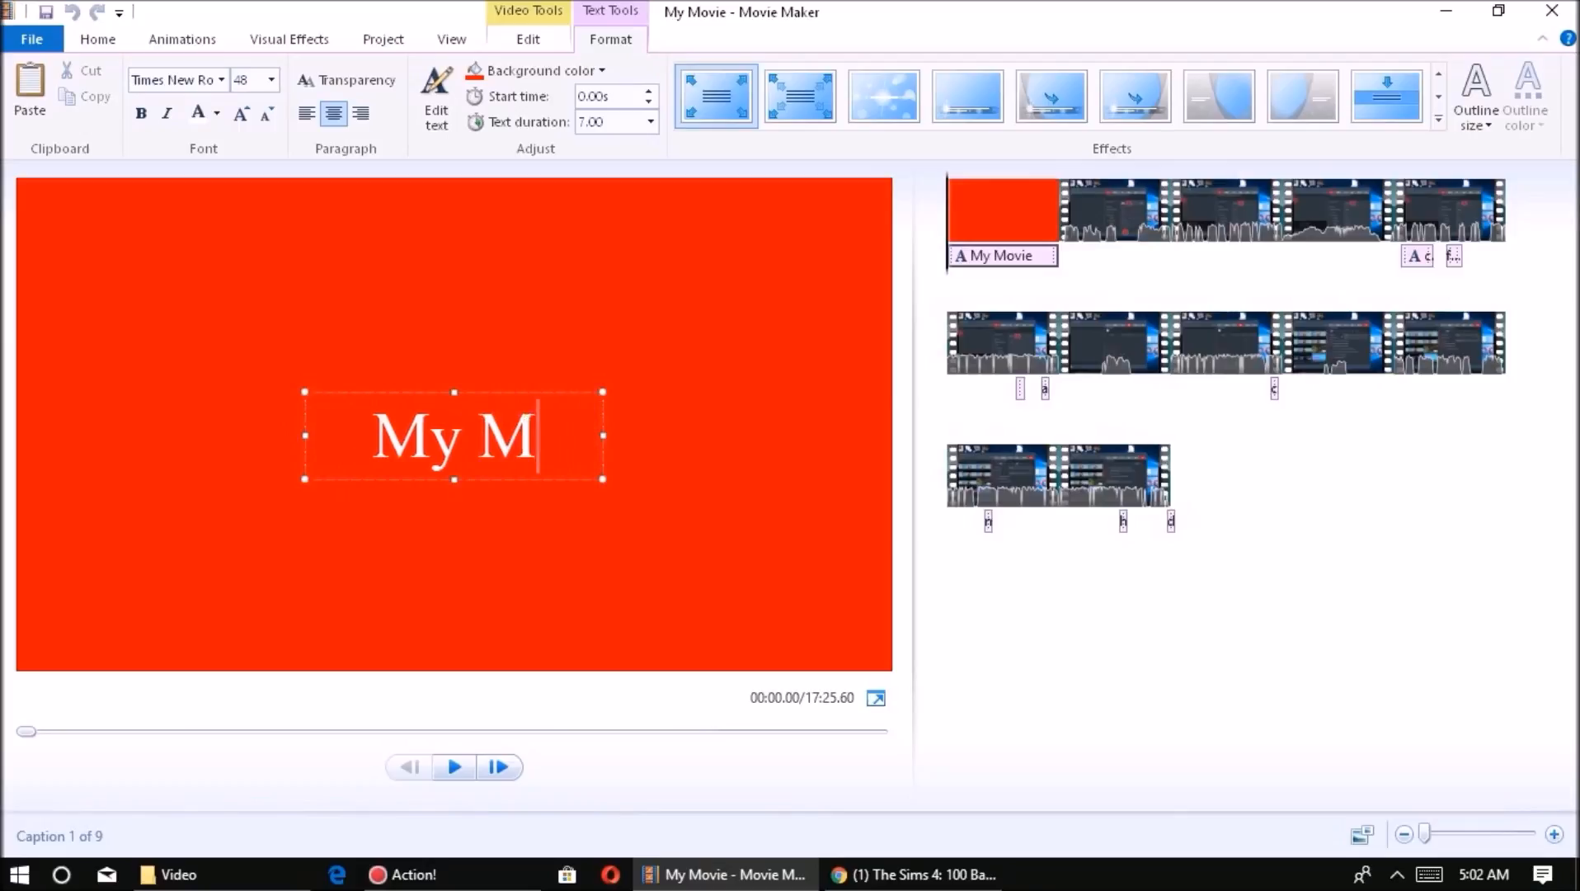
key("BackSpace")
key("BackSpace")
key("BackSpace")
key("BackSpace")
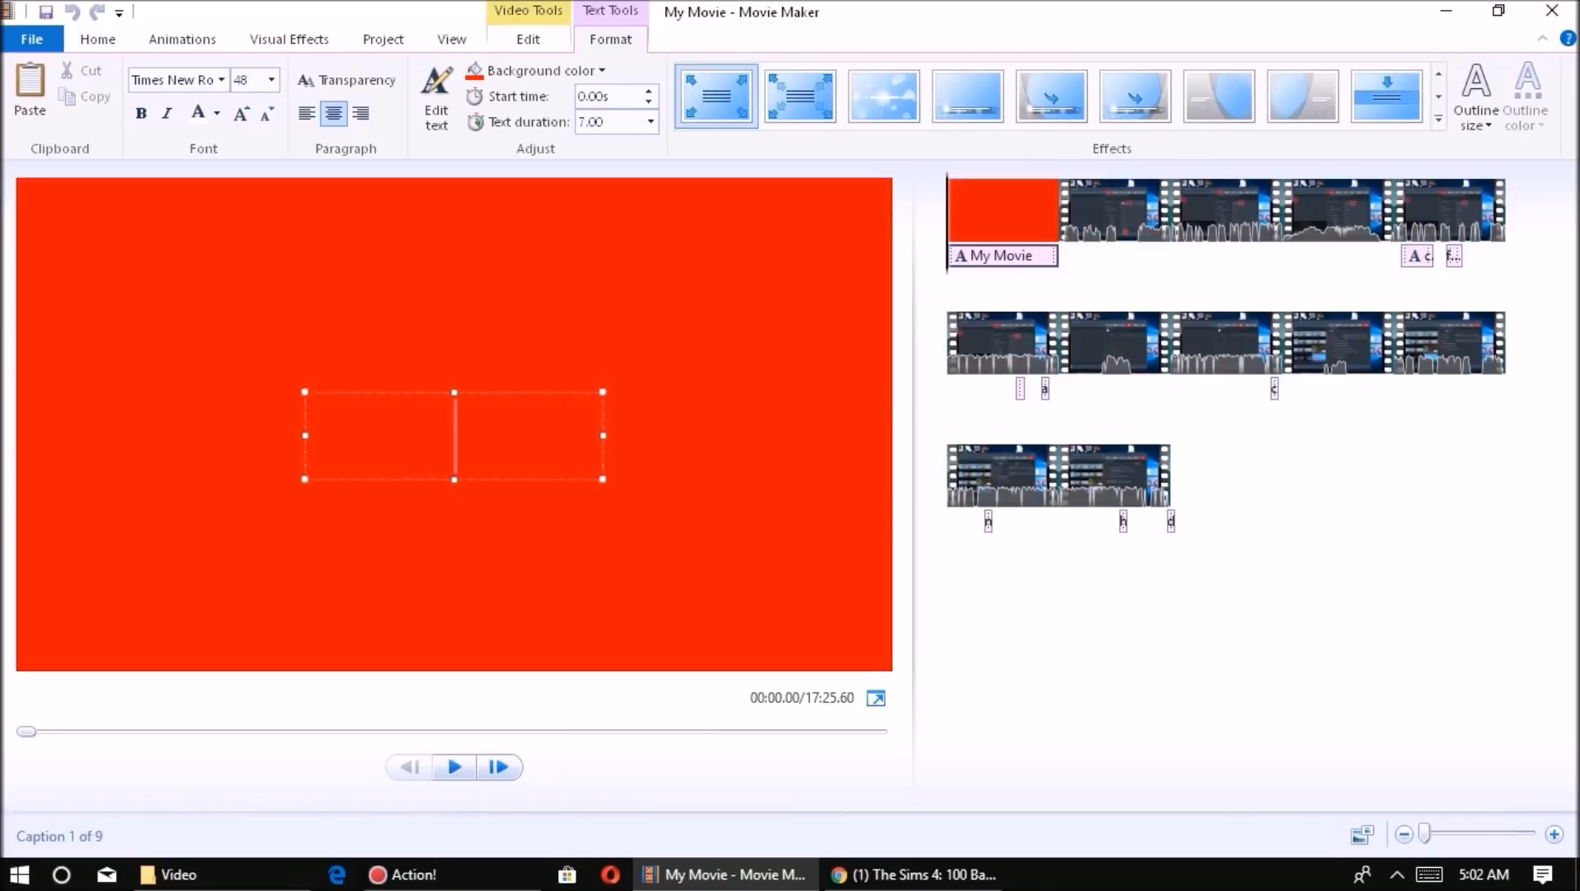
Enter "catsrull's action settings" as the title card's text
type("c")
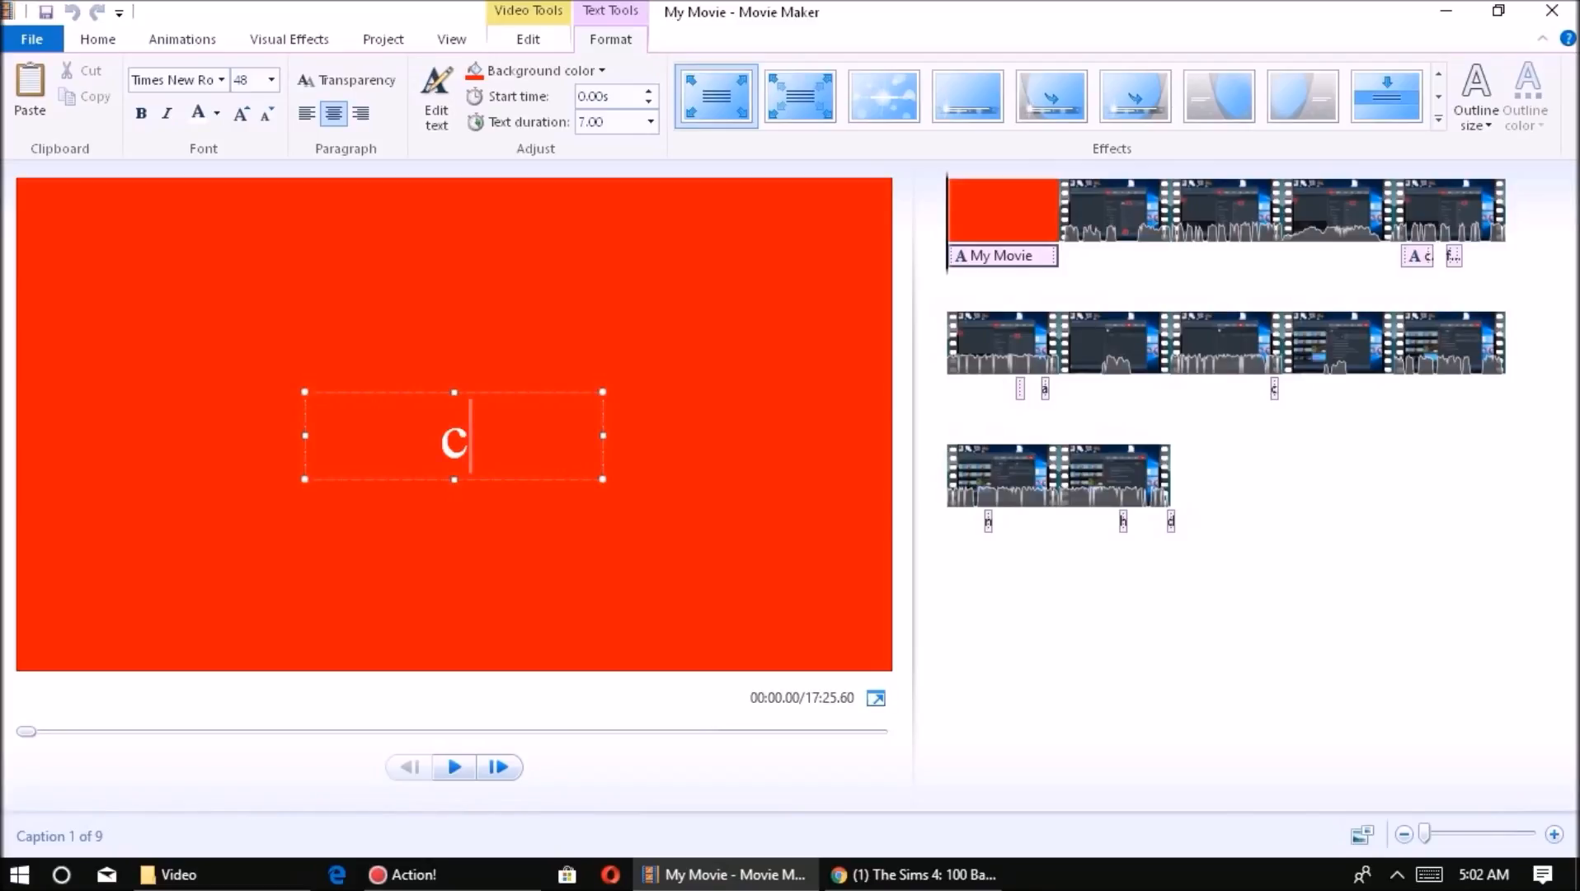
type("ats")
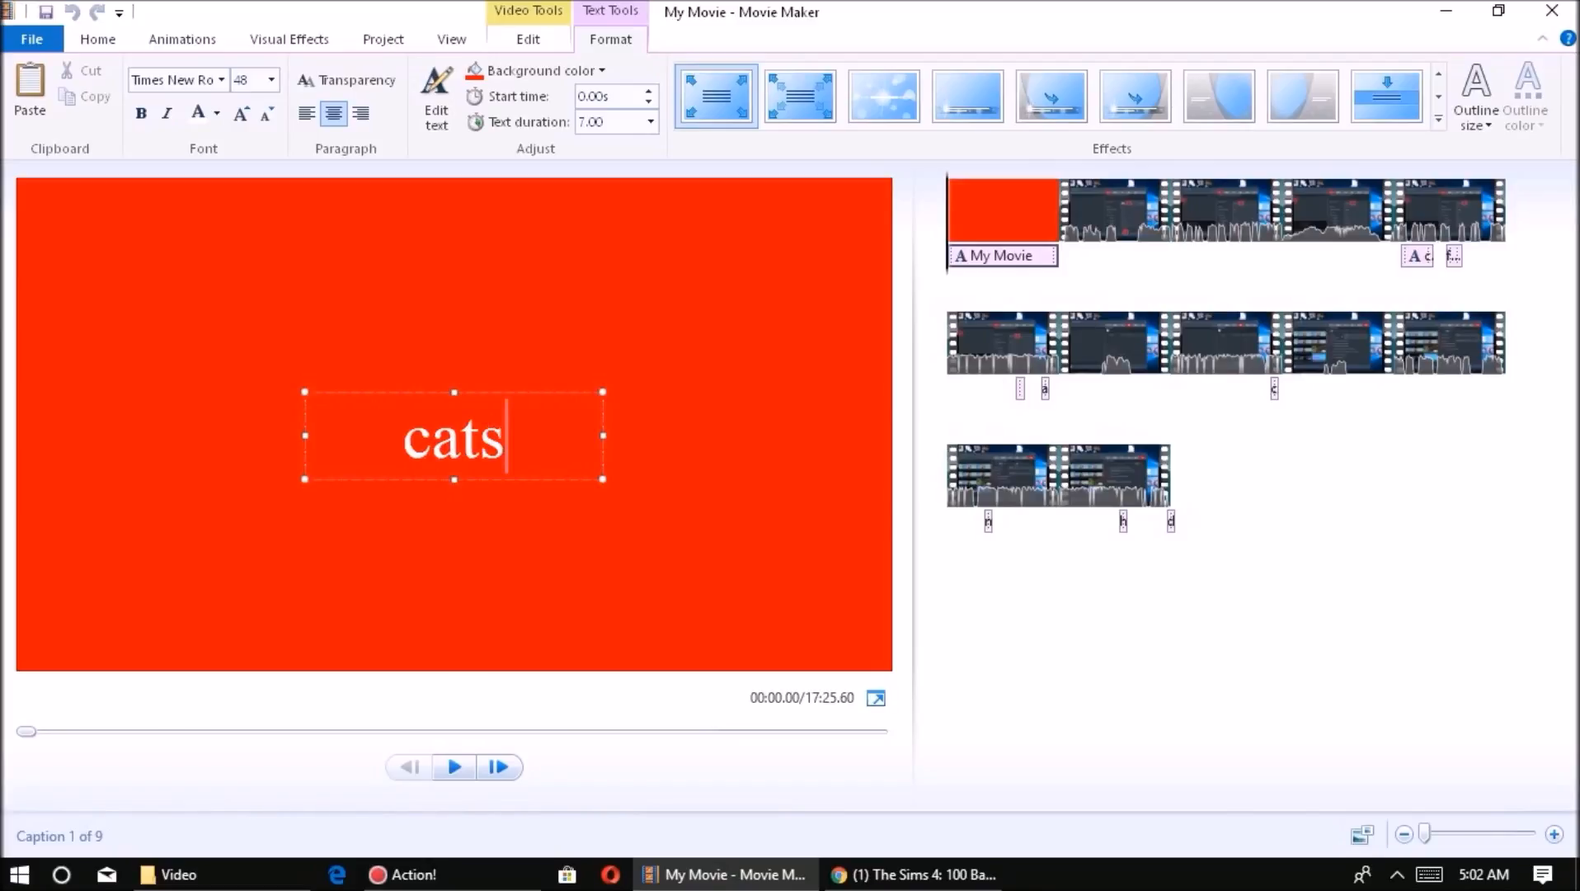
type("ru")
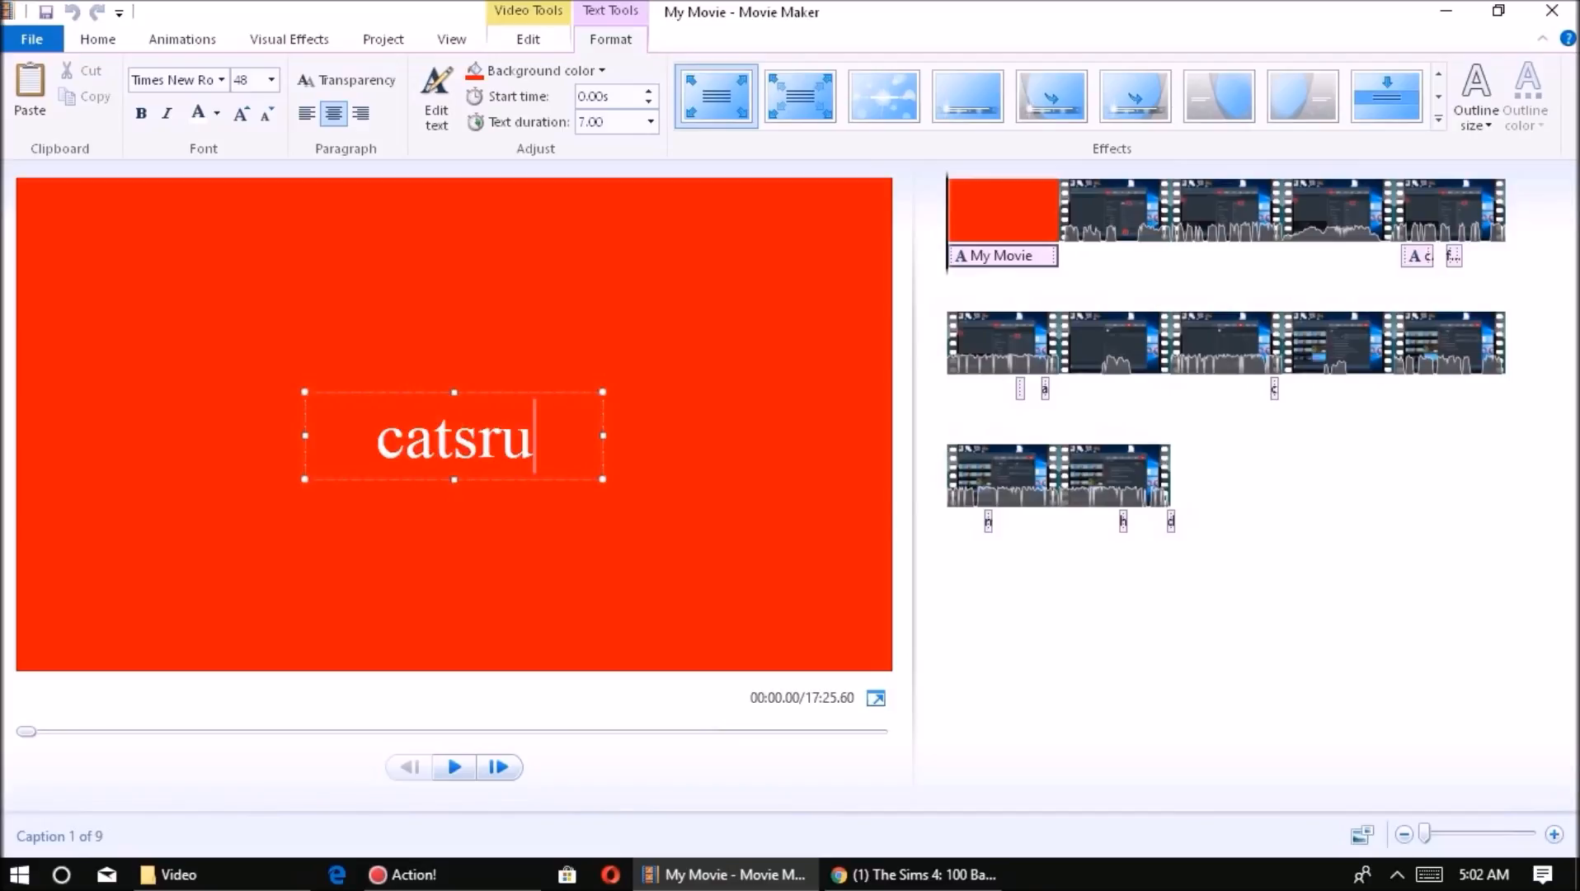
type("kk")
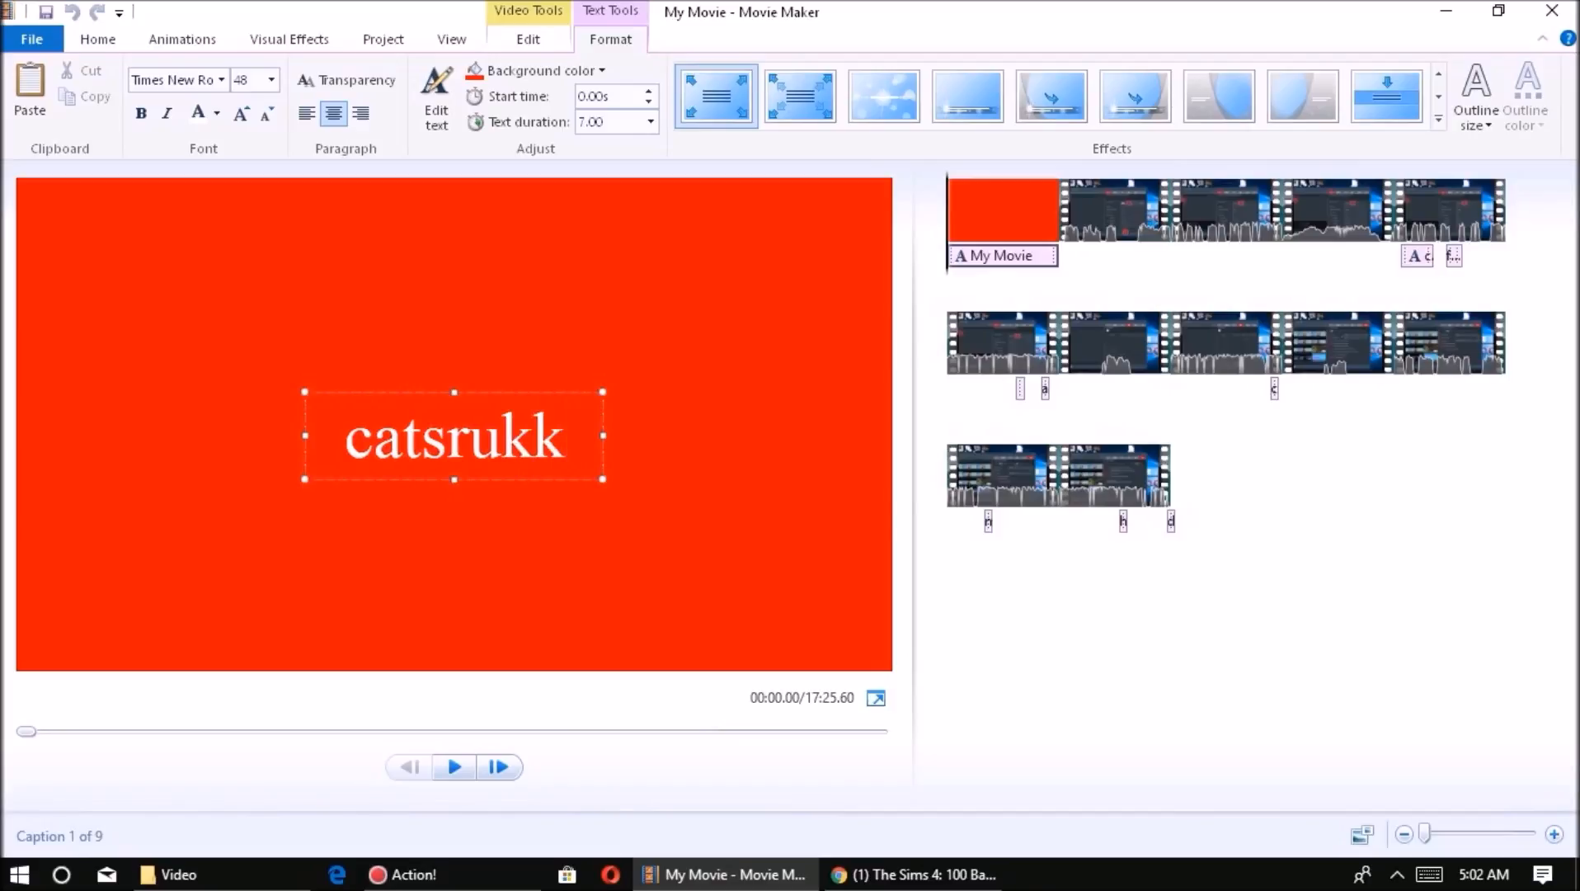
key("BackSpace")
key("BackSpace")
type("ll")
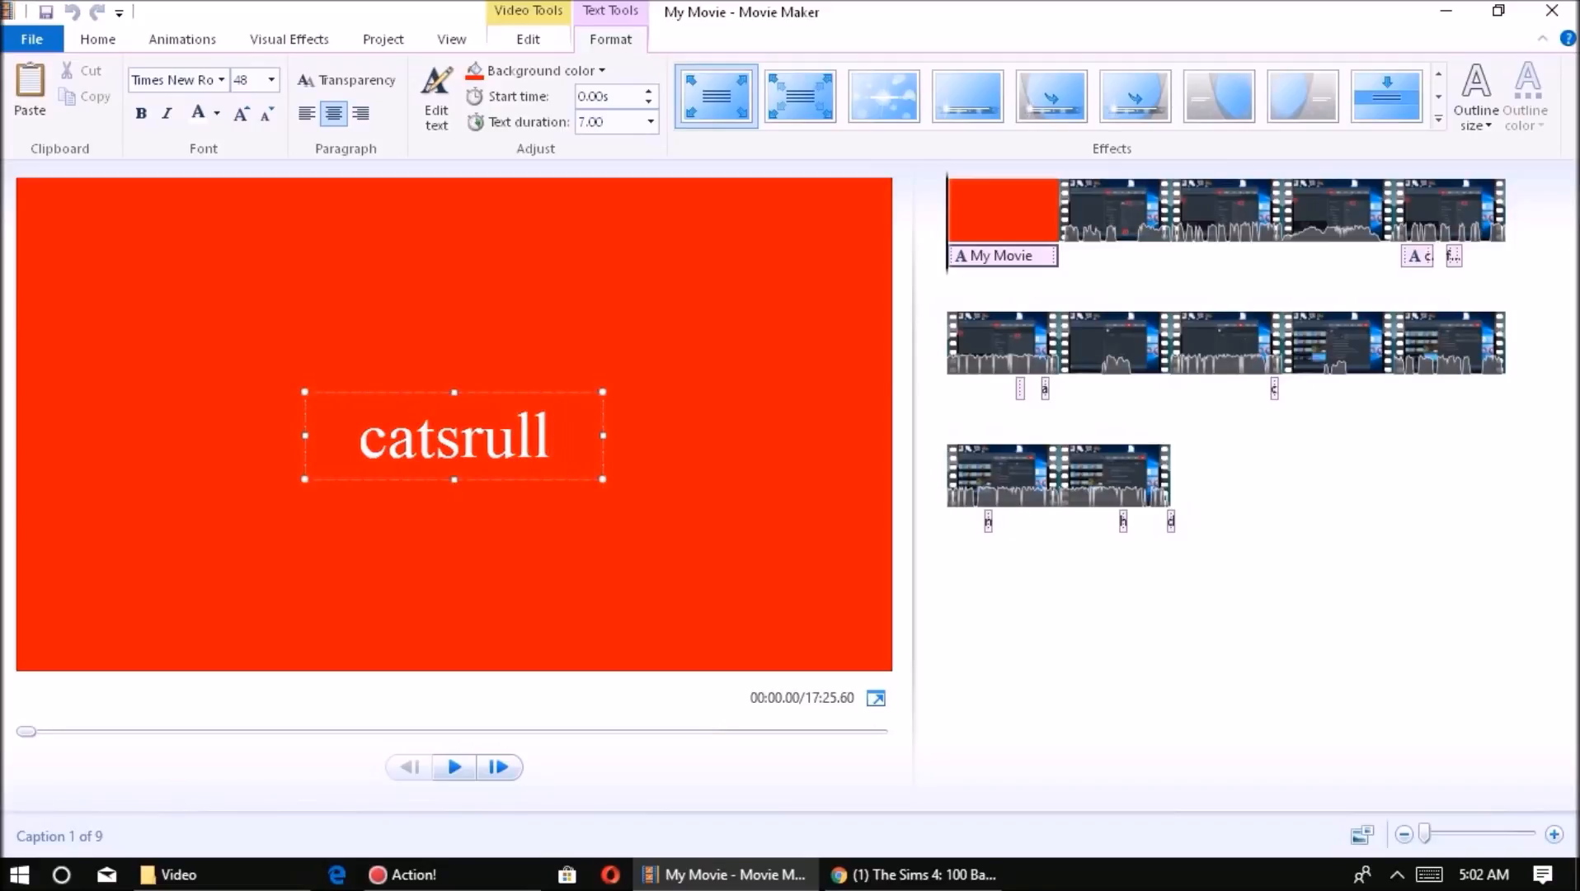
type("'")
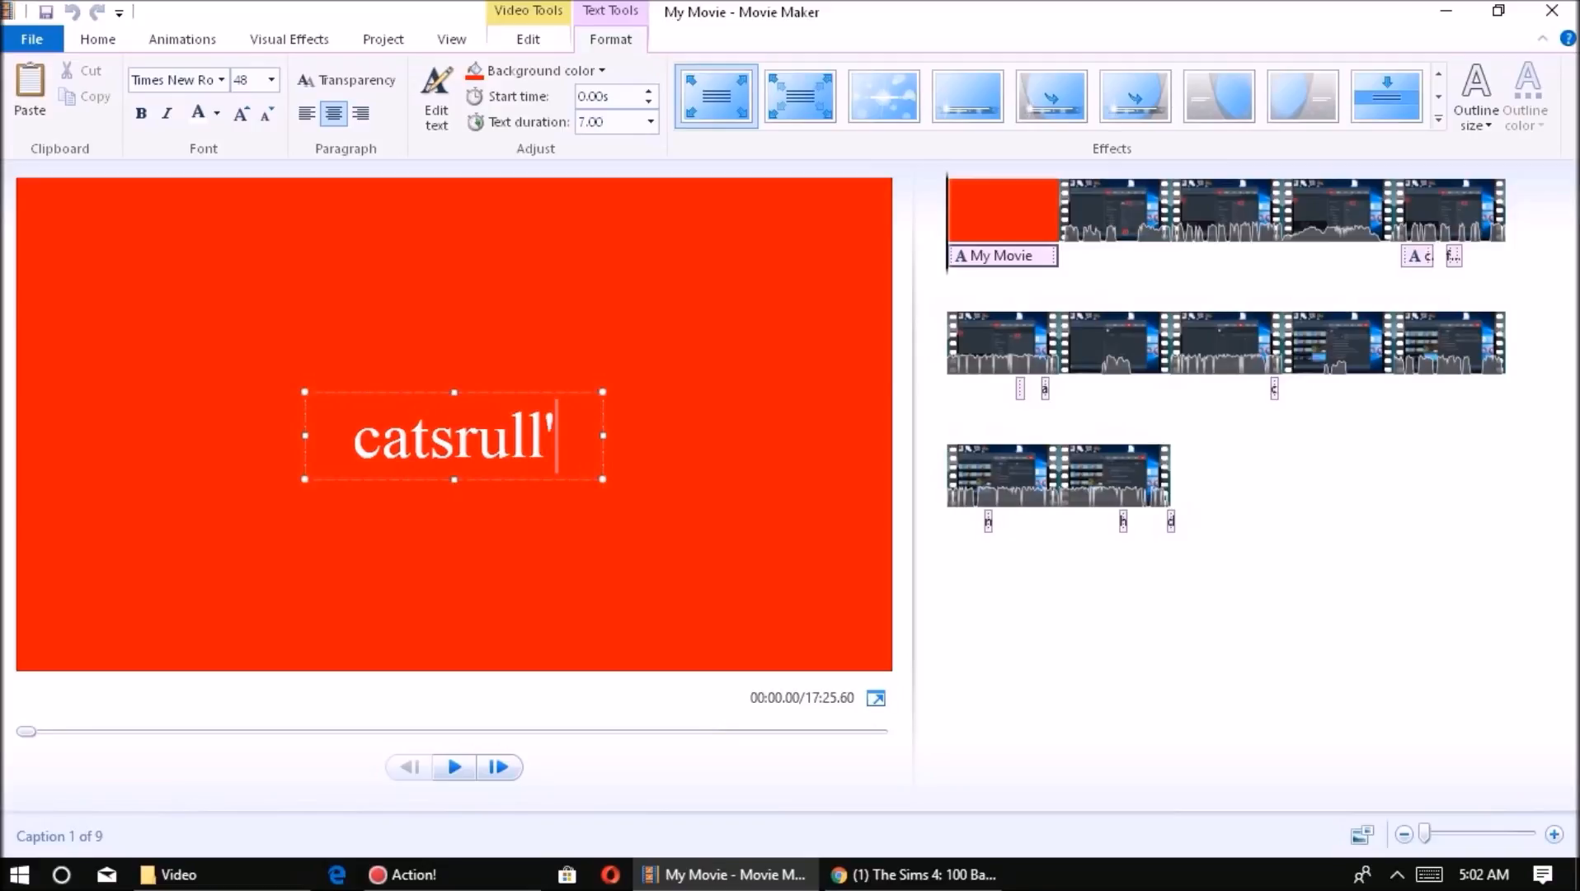
type("s")
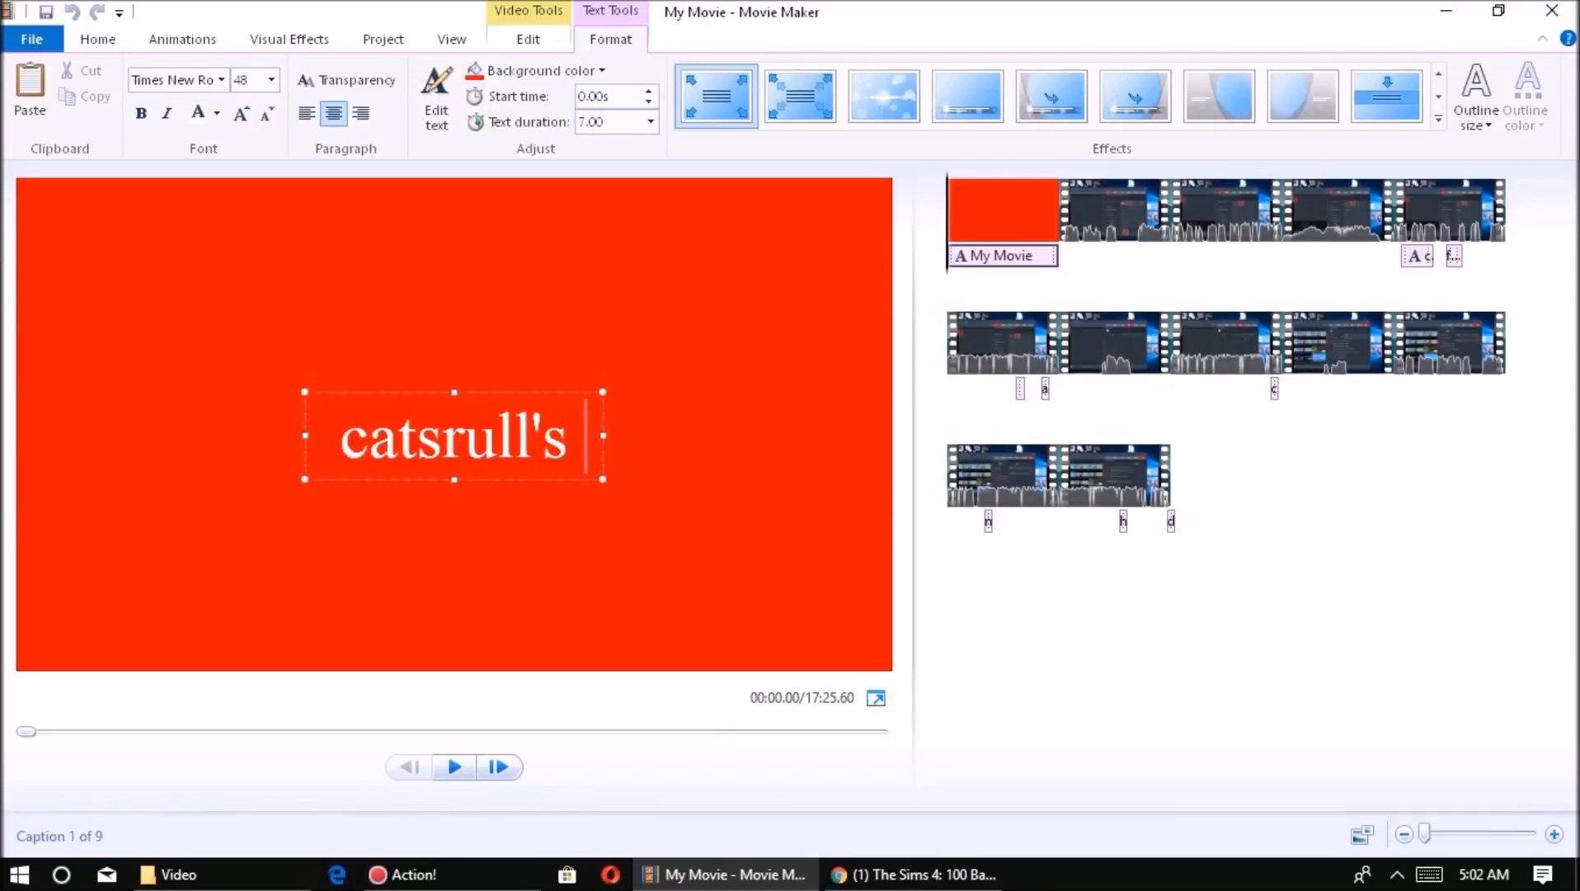
type(" a")
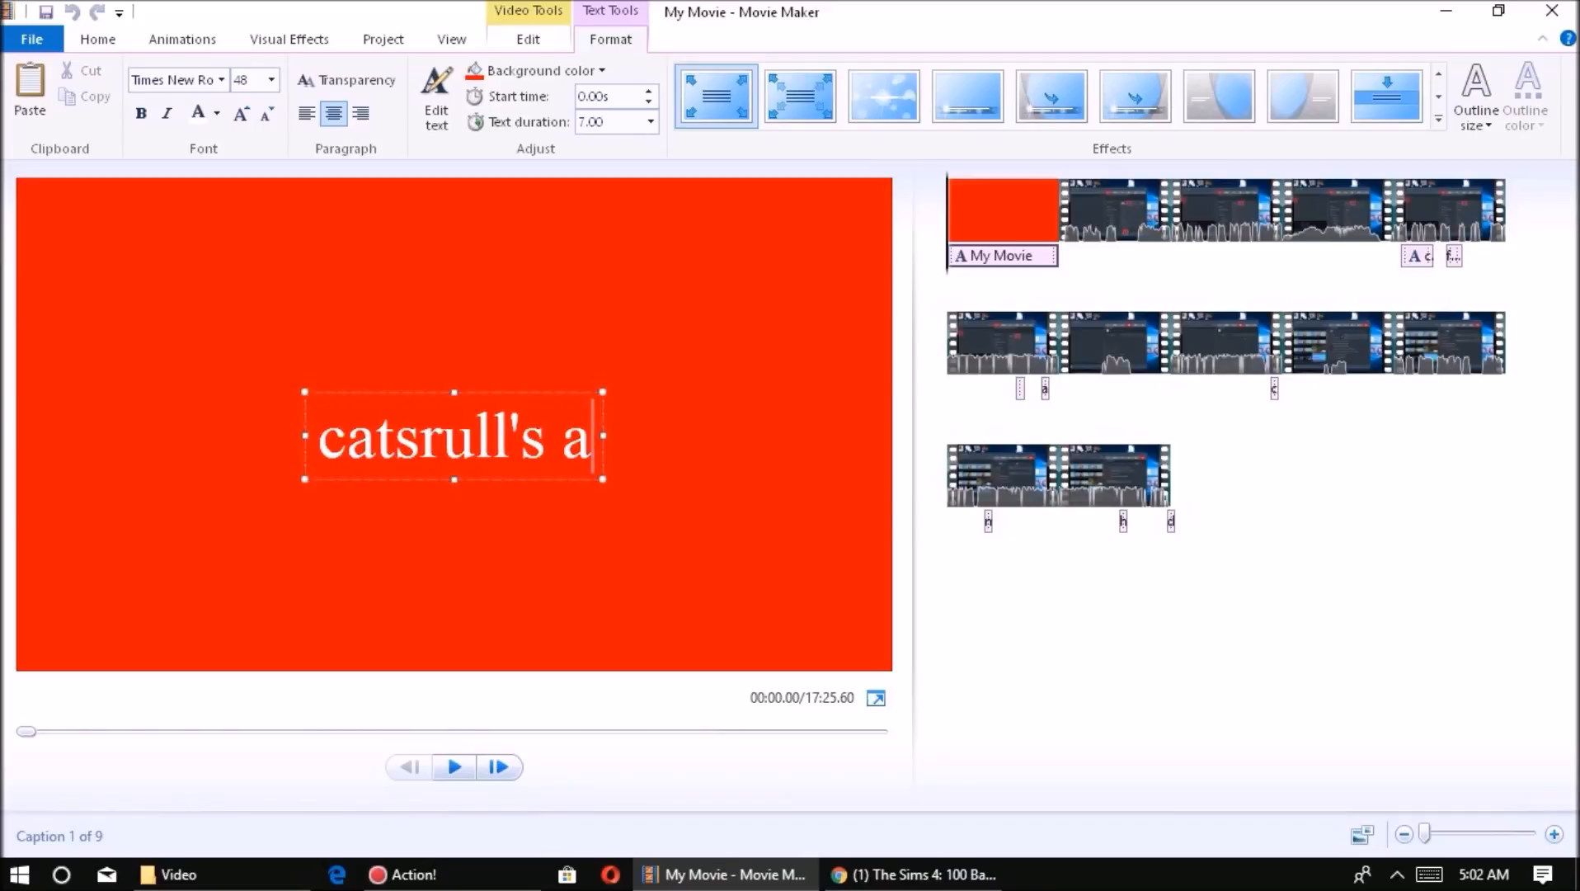
type("ction ")
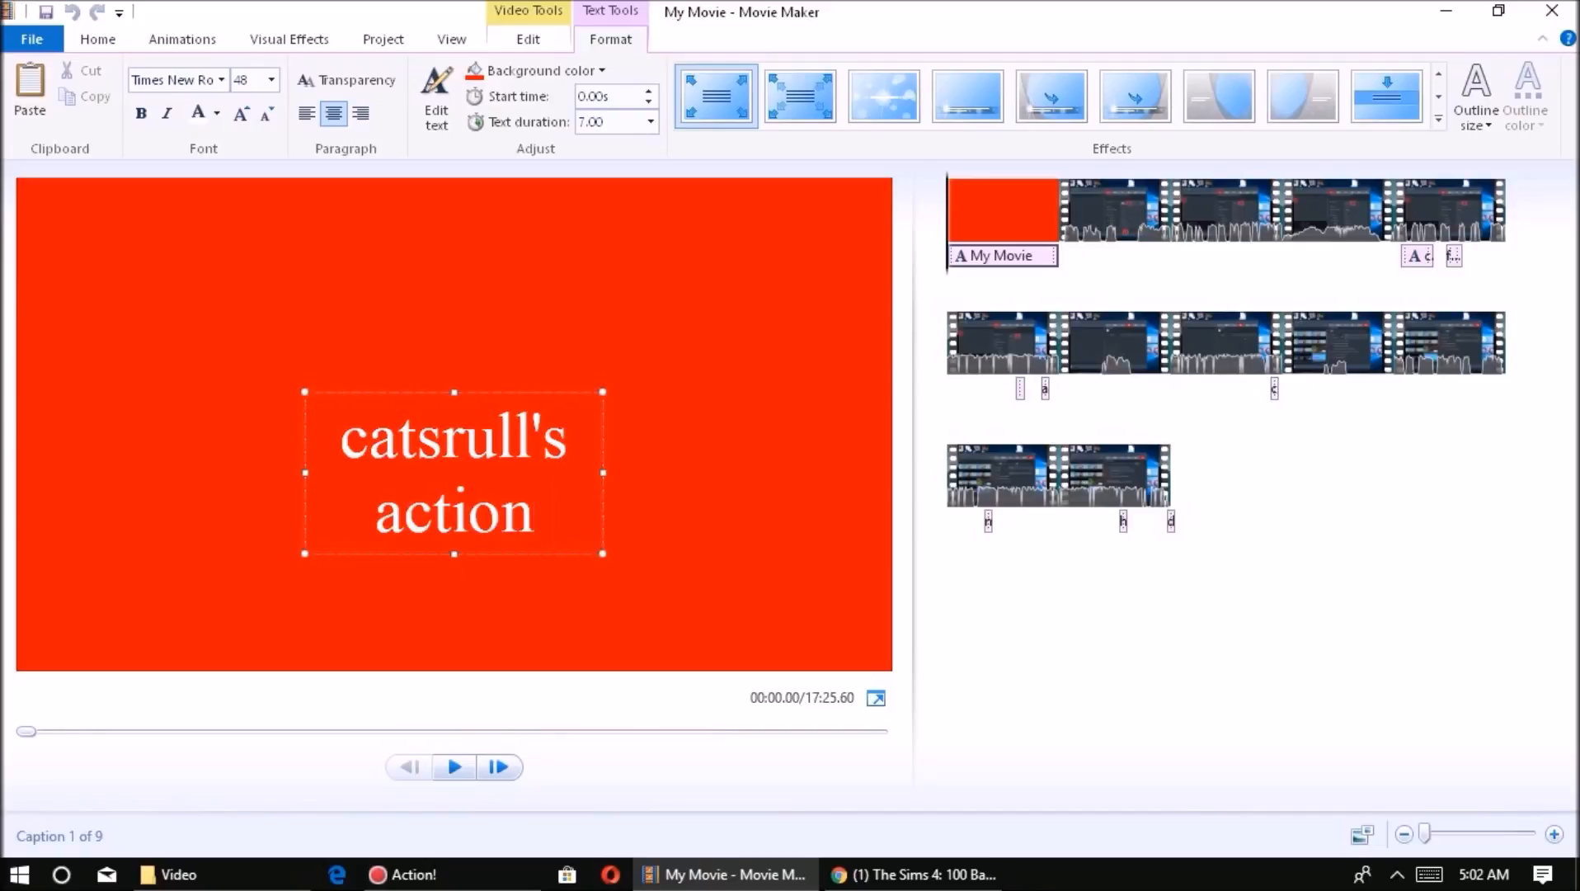
type("se")
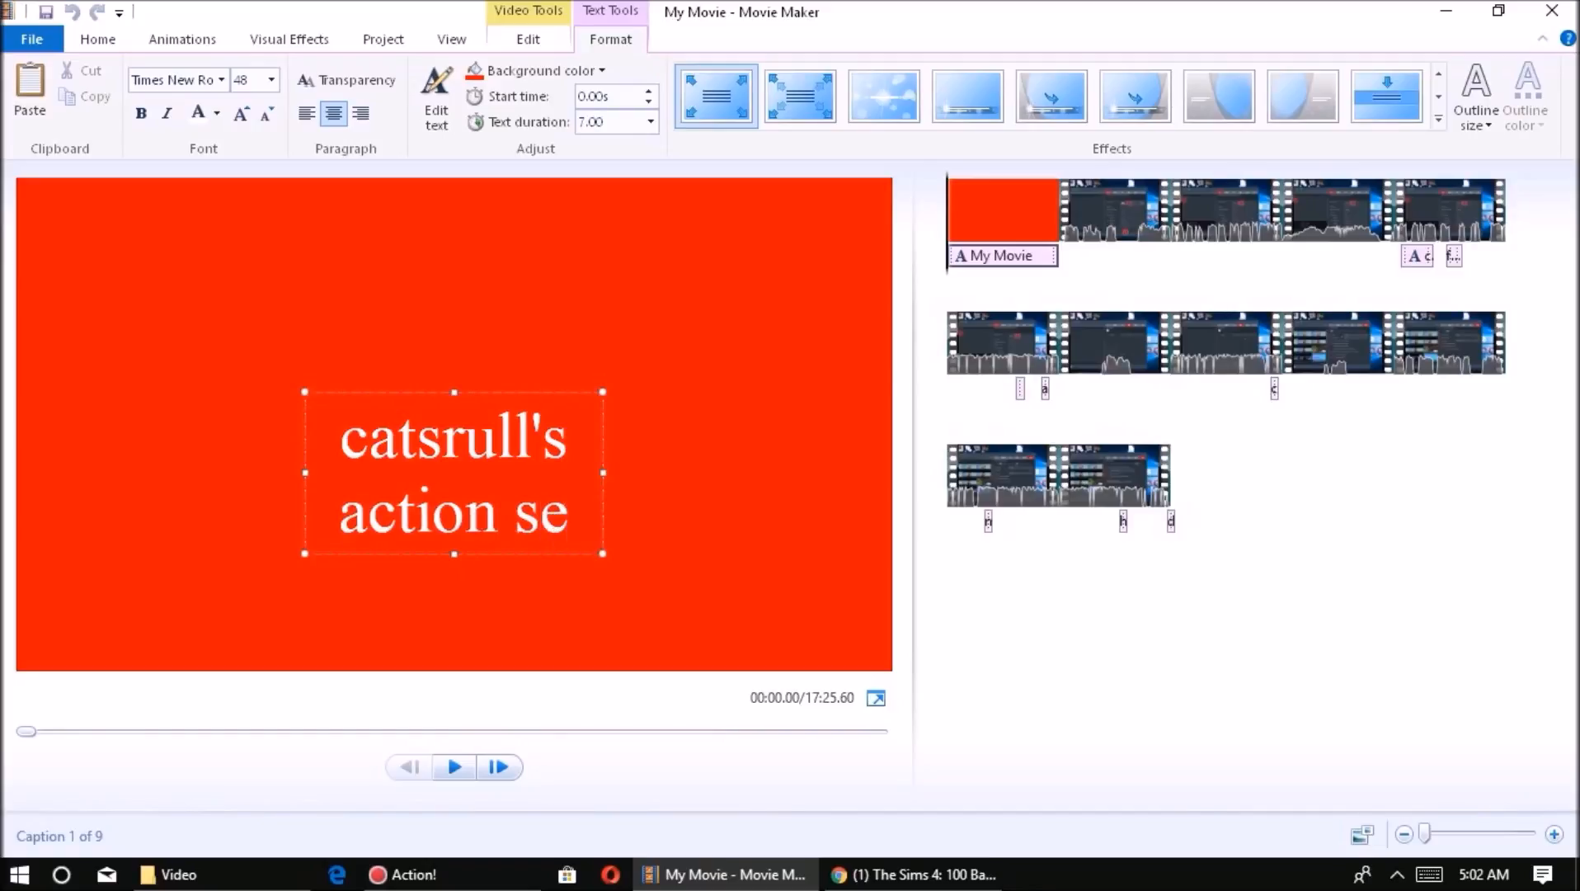
type("ttin")
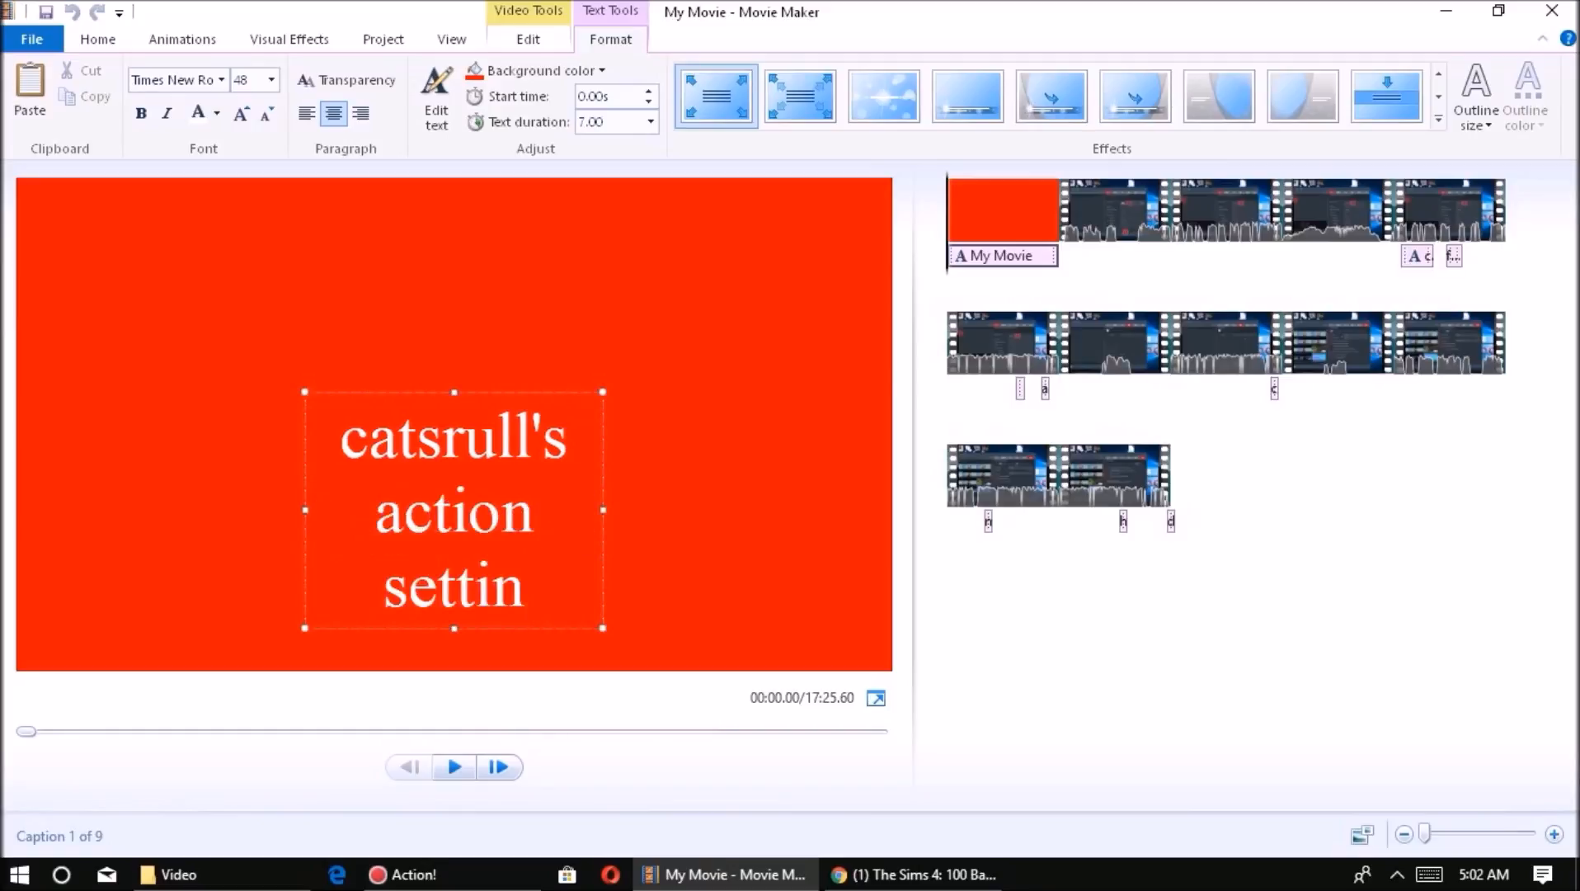
key("BackSpace")
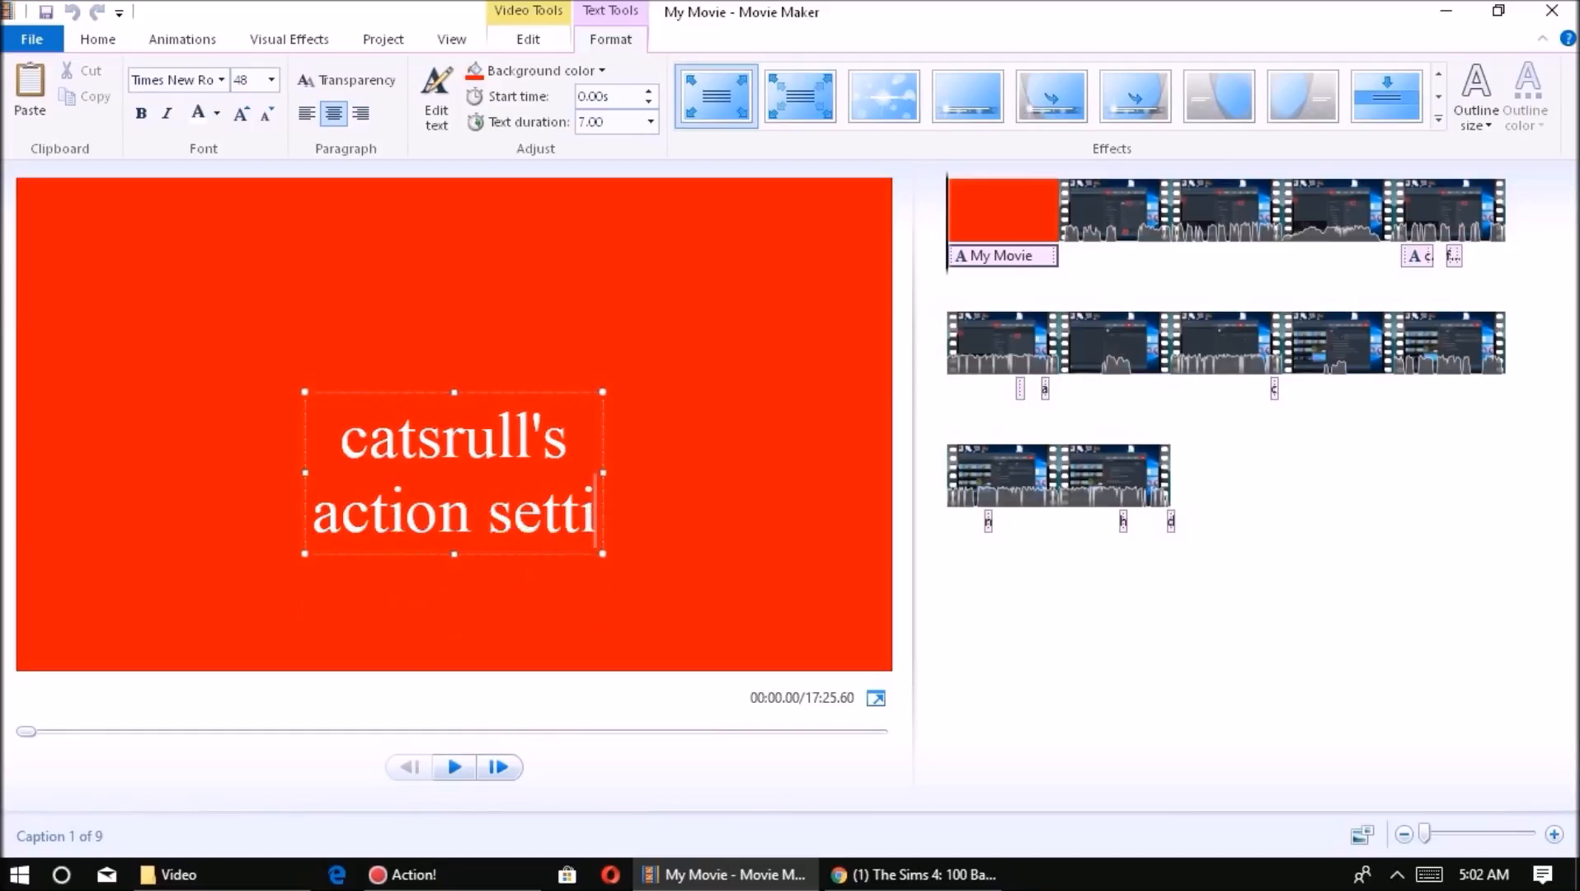
type("ng")
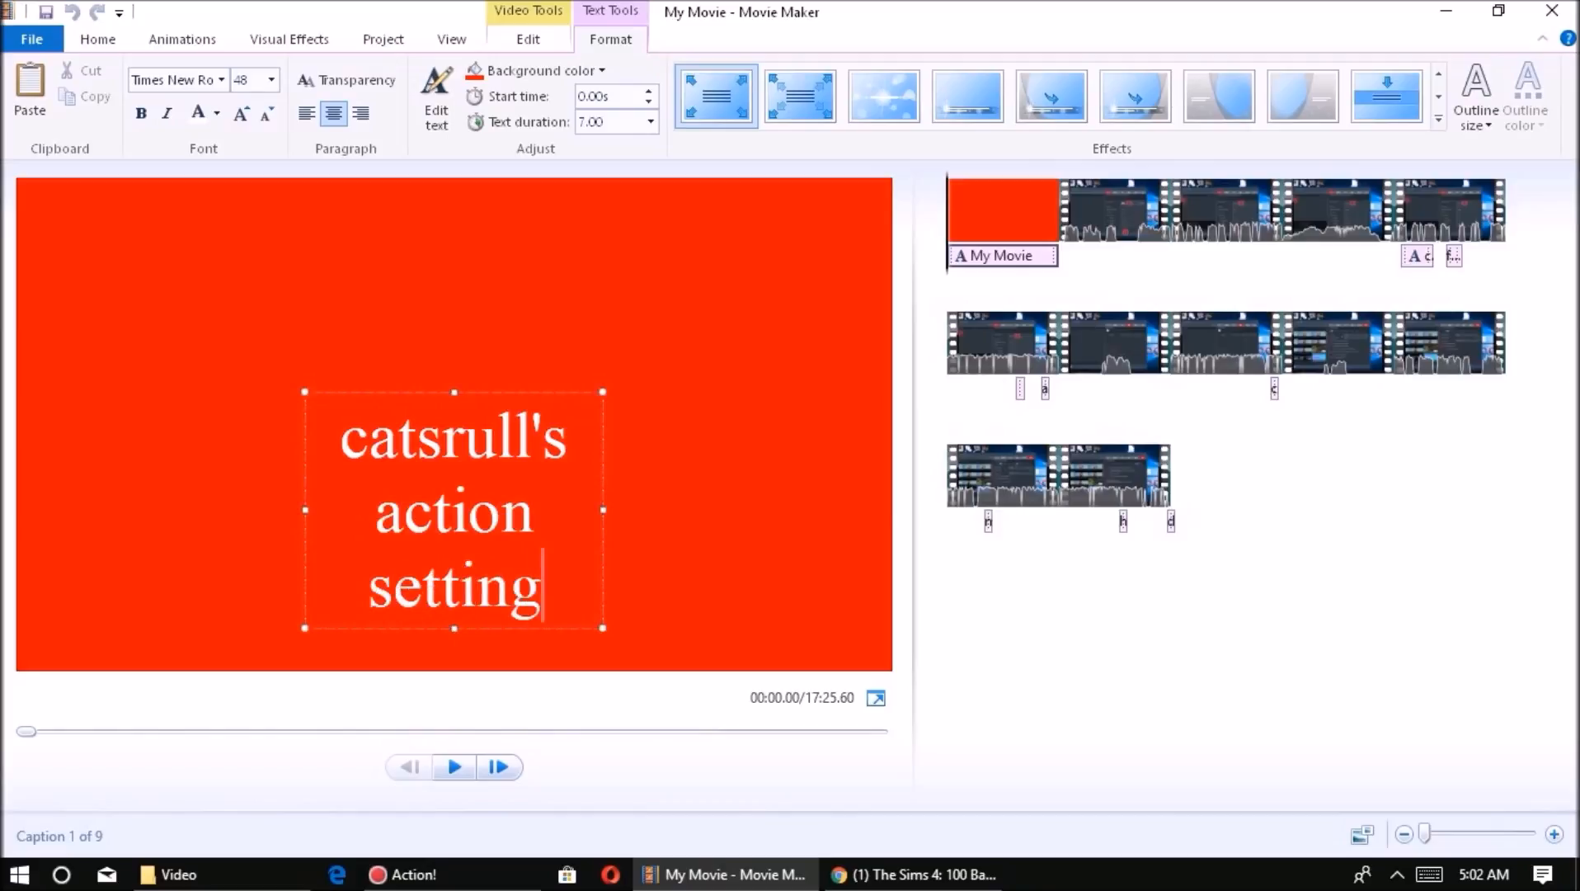
type("s")
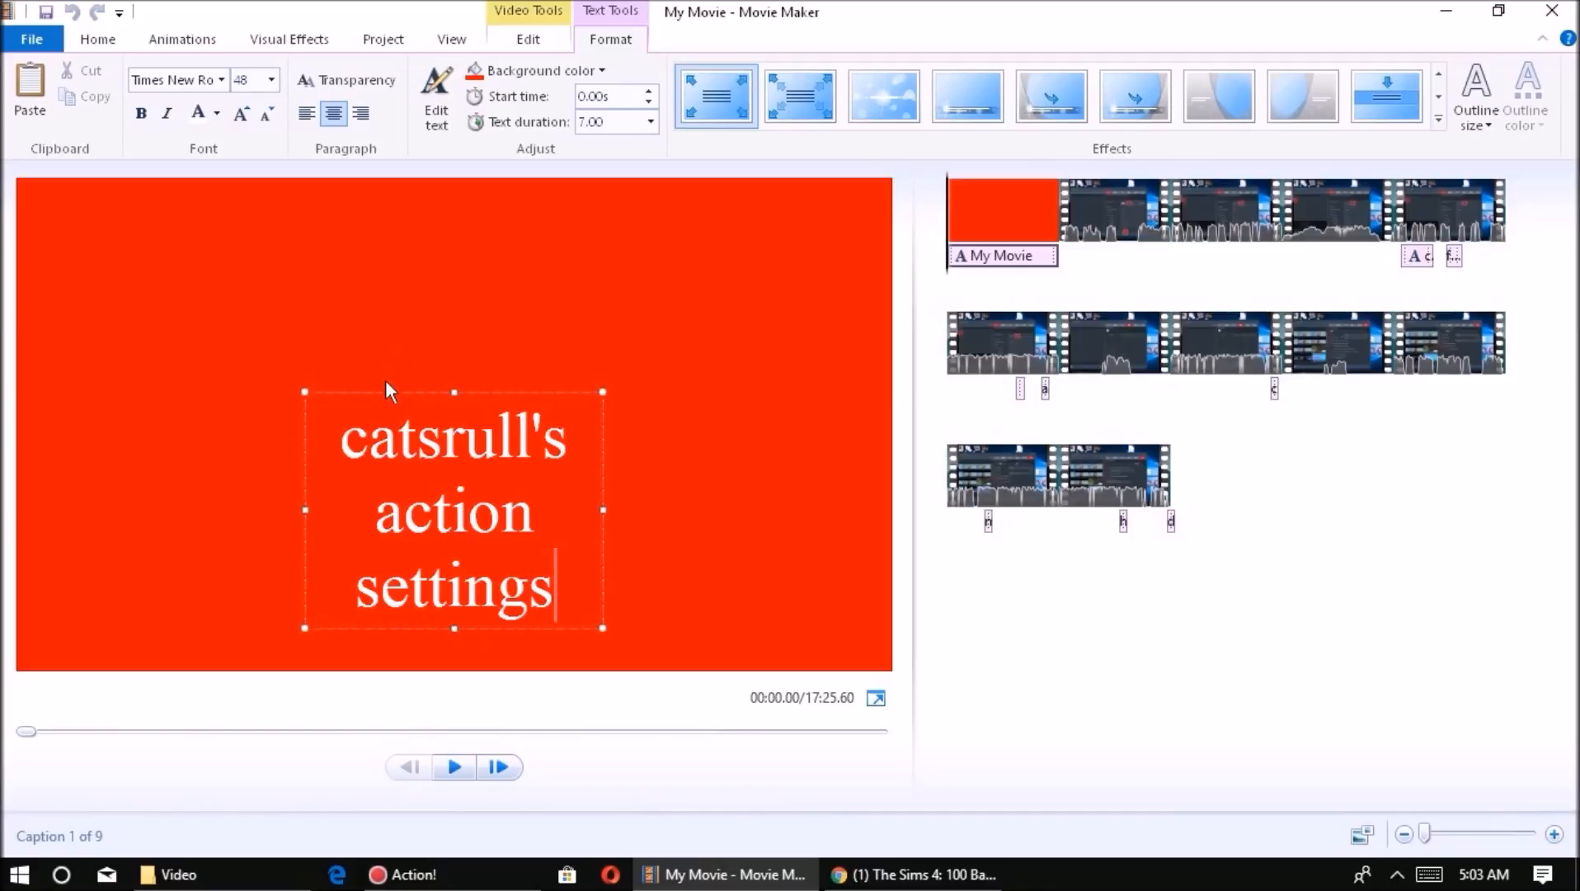
Move the title's text box to the top of the video frame and widen it to span the full frame width
left_click(357, 394)
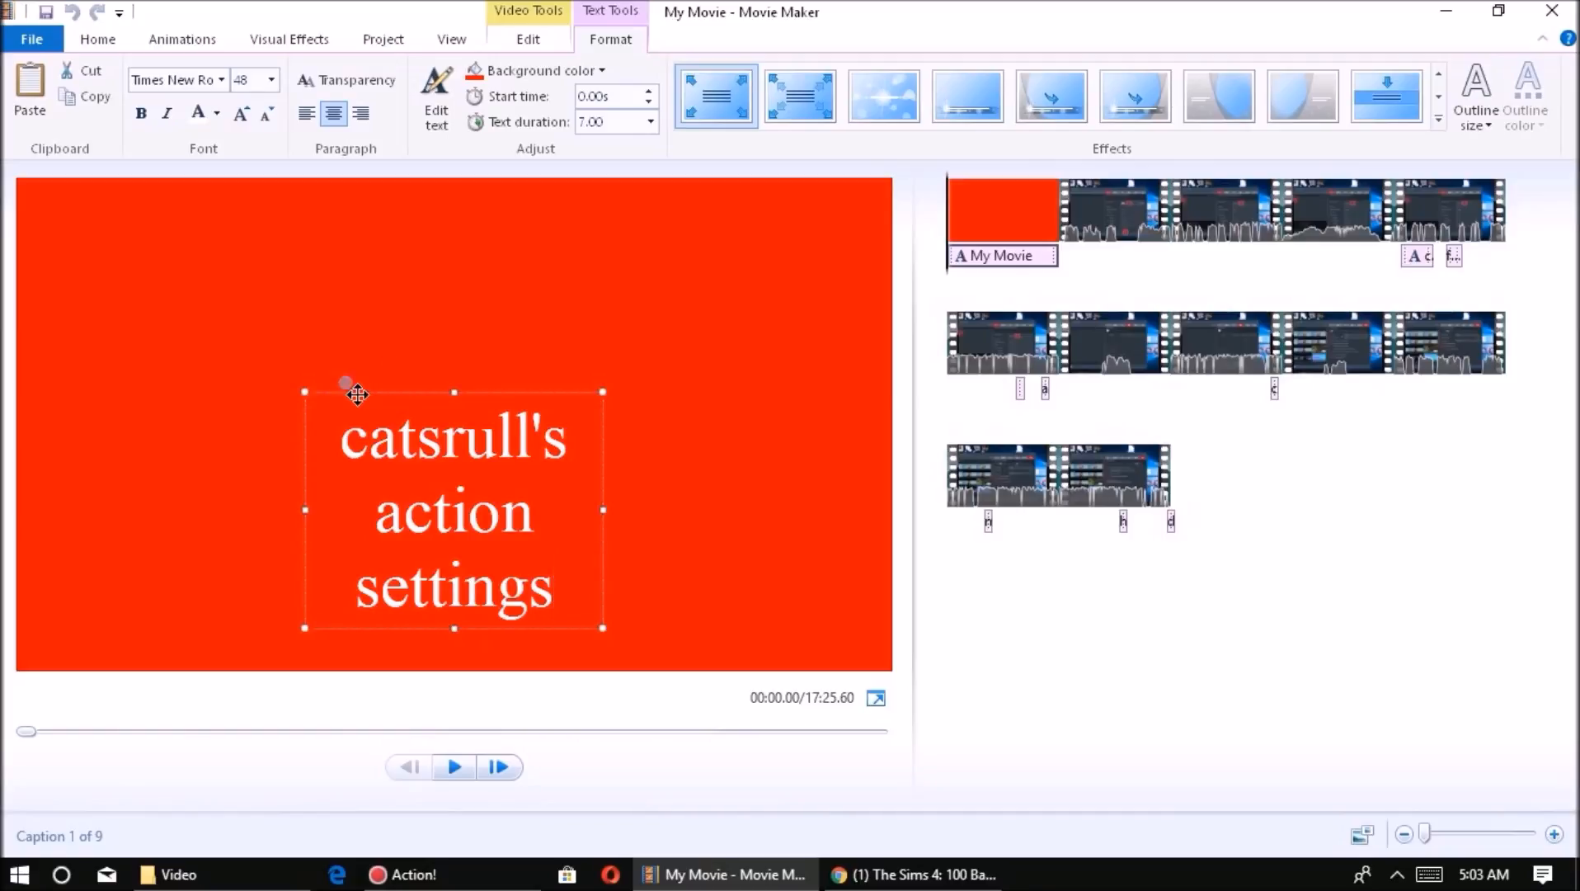
left_click_drag(357, 394, 201, 178)
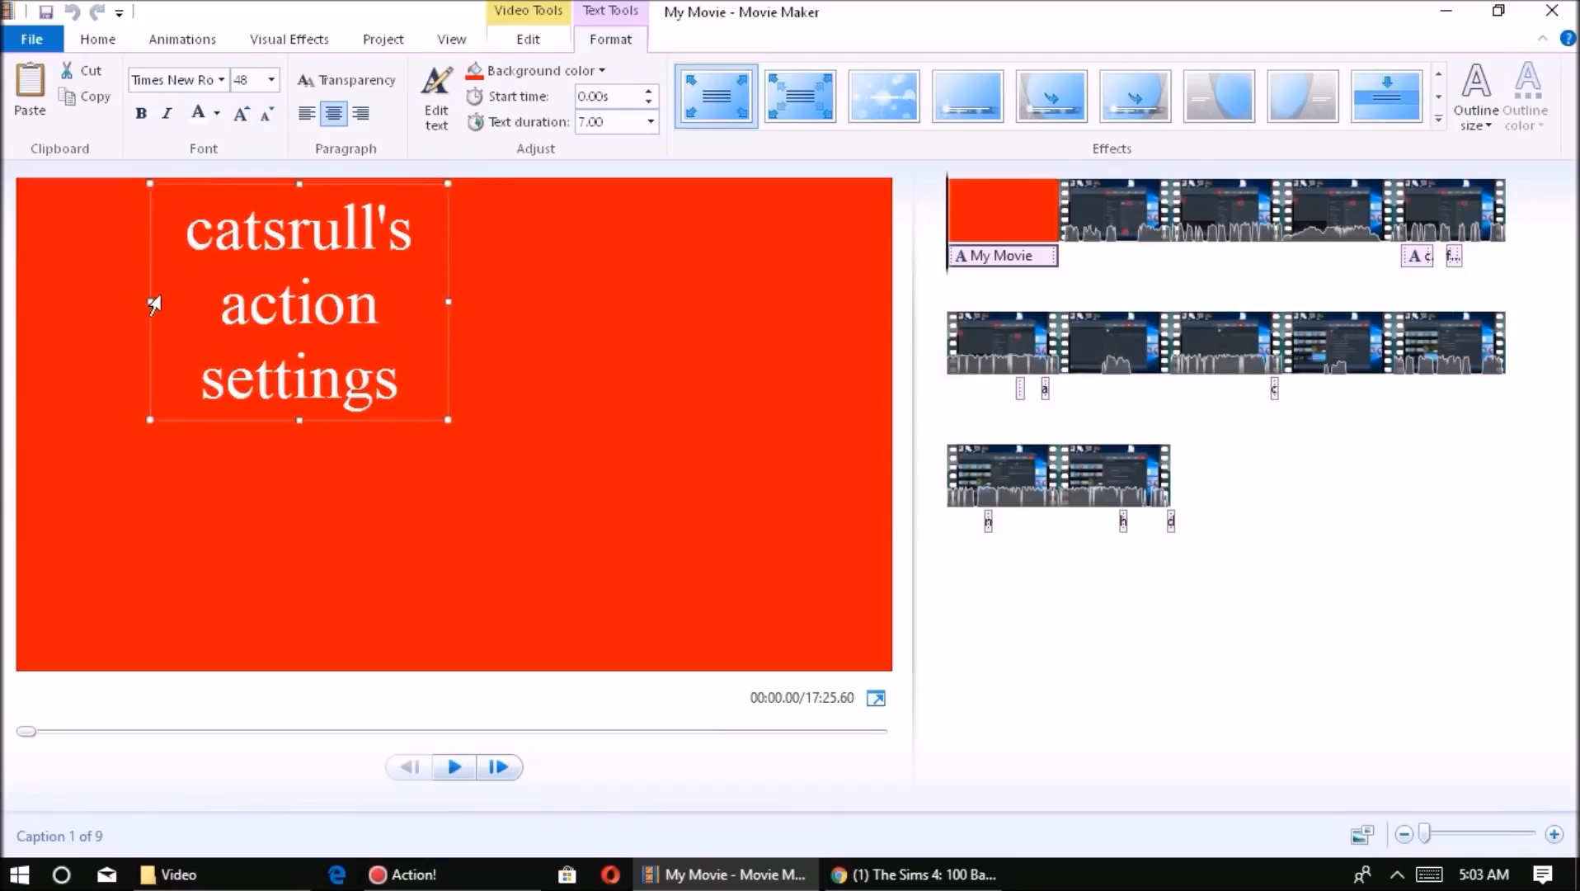
left_click_drag(150, 302, 23, 308)
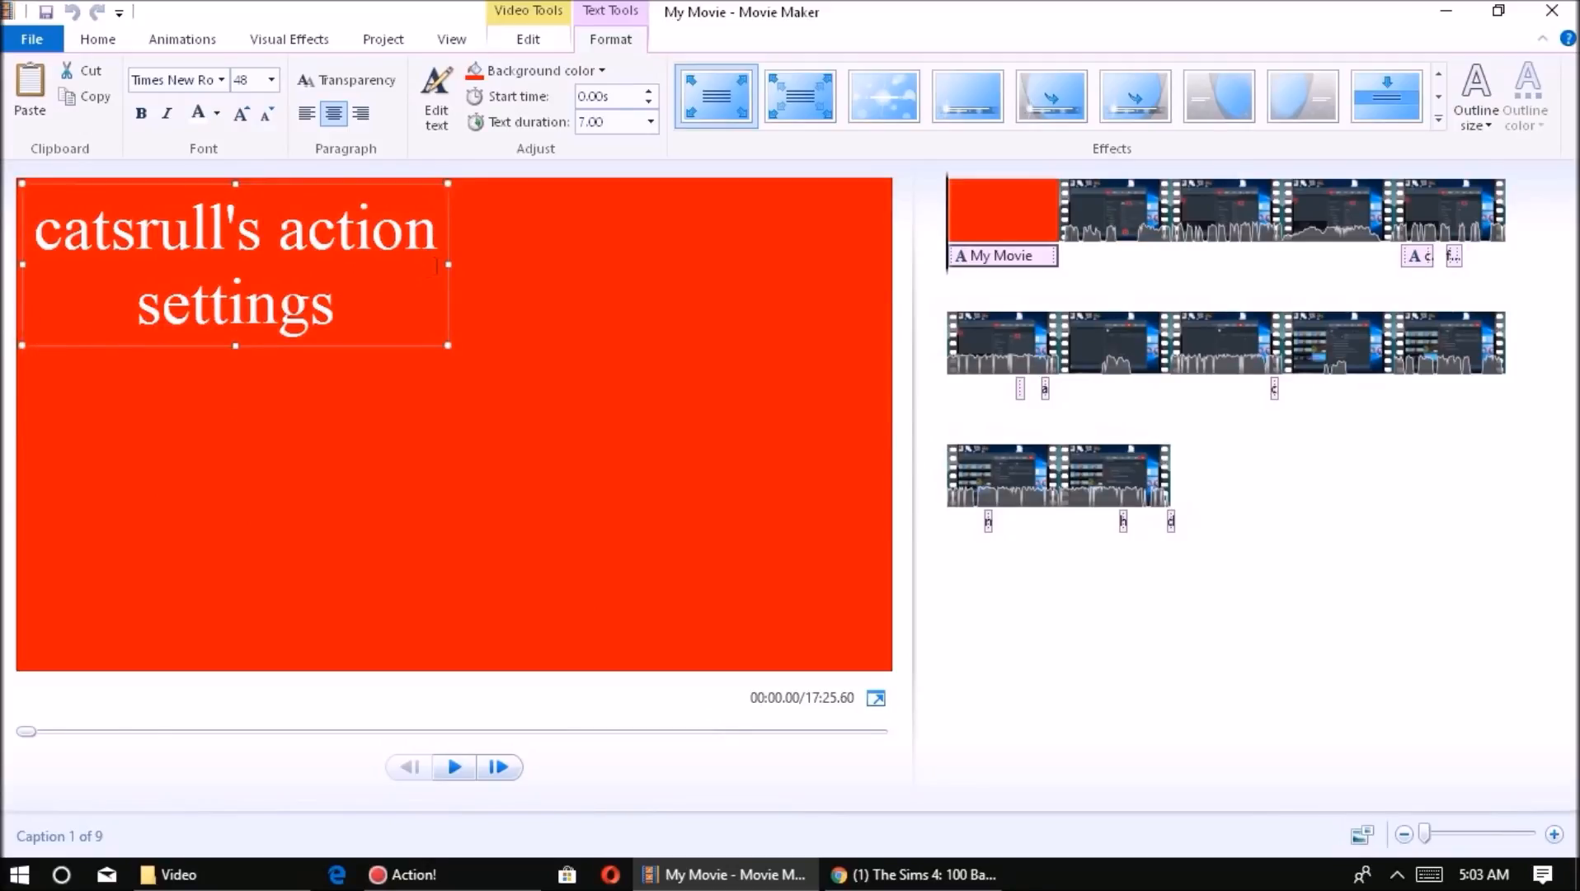
left_click_drag(447, 264, 891, 441)
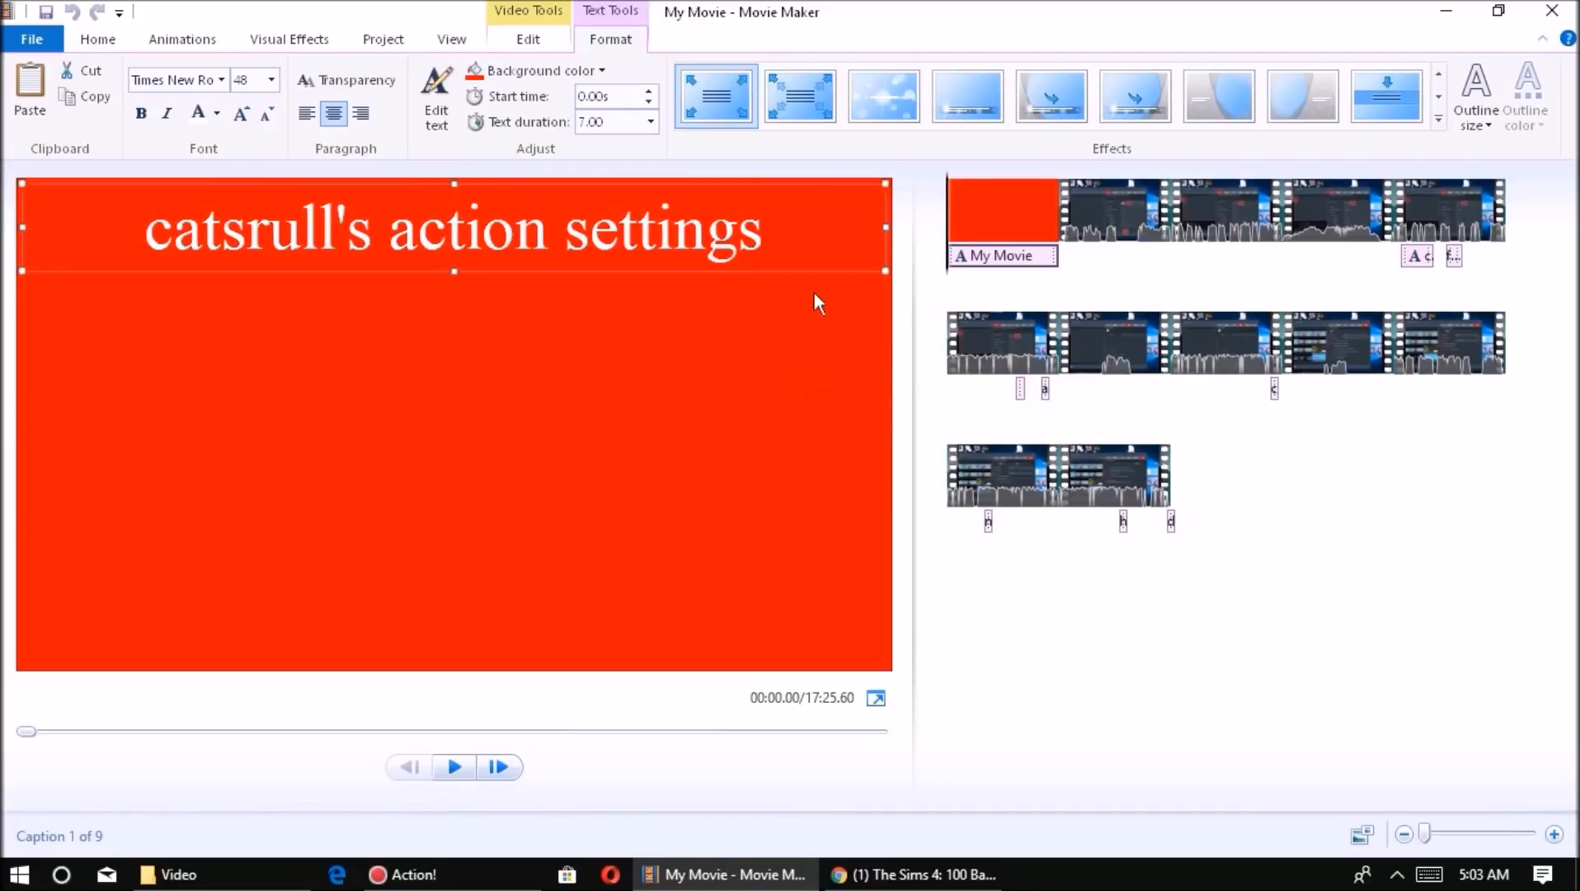
left_click(806, 227)
left_click_drag(803, 234, 765, 598)
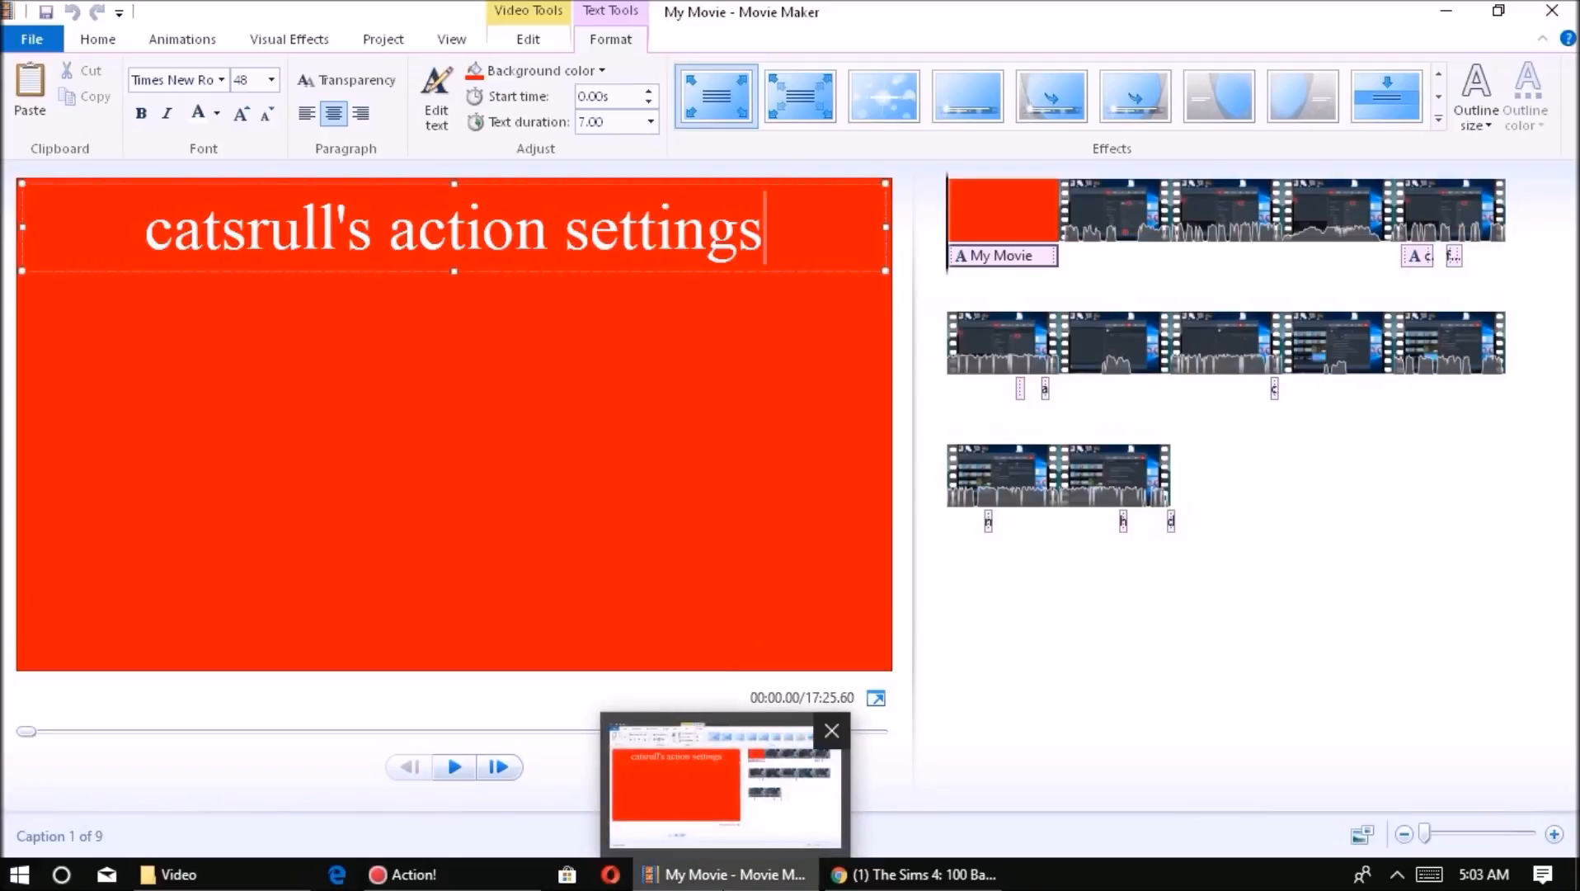
Add "please like, comment, subscribe,share and request" on a new line below the title card's existing text
key("Return")
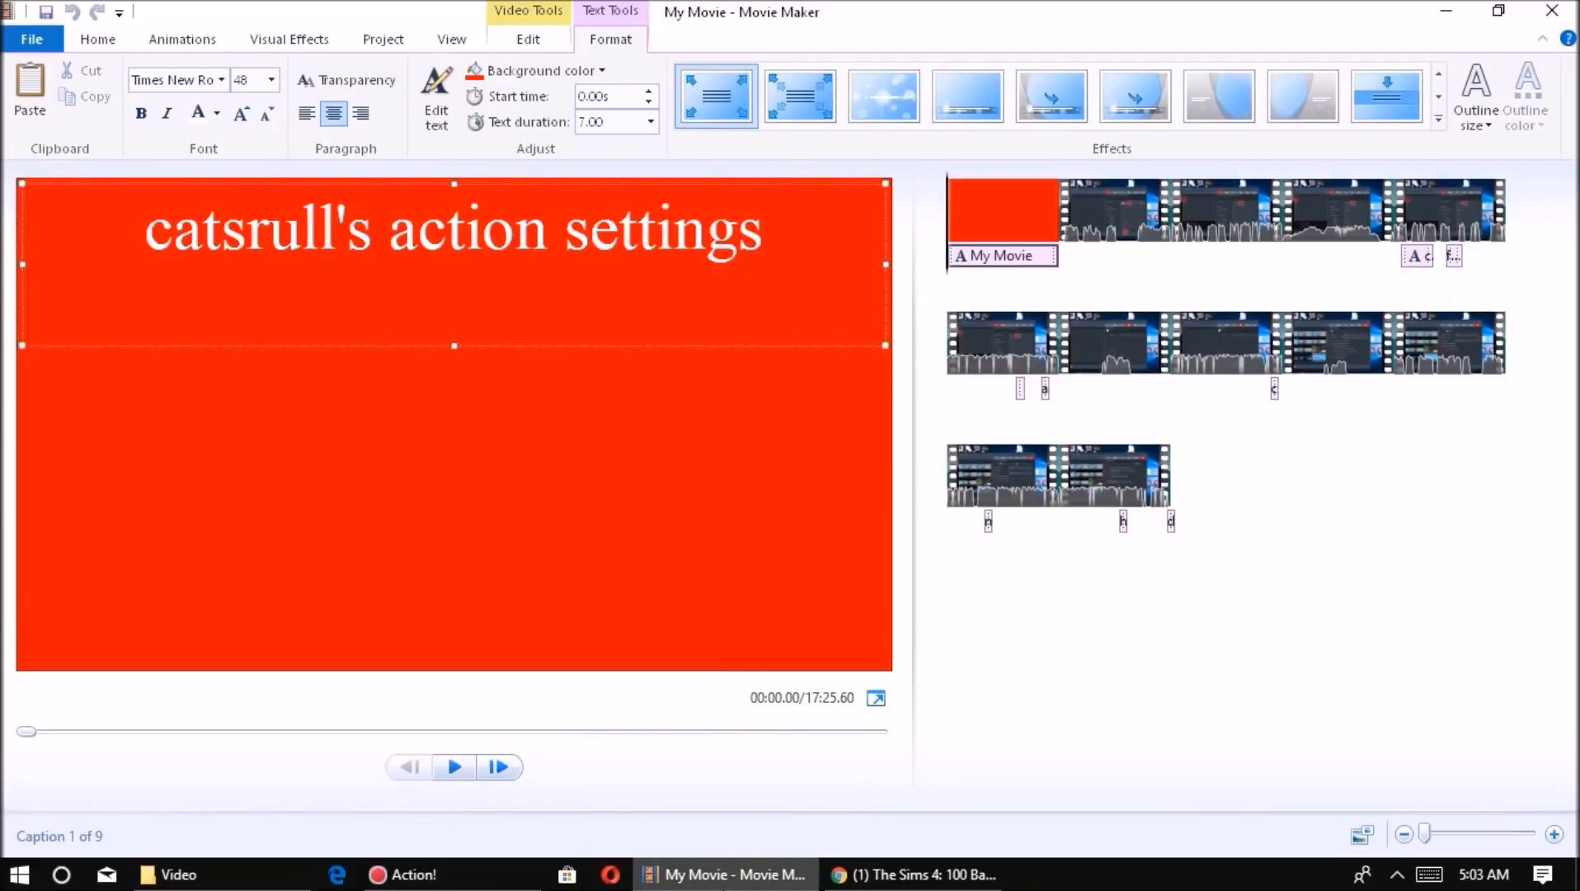
mouse_move(671, 863)
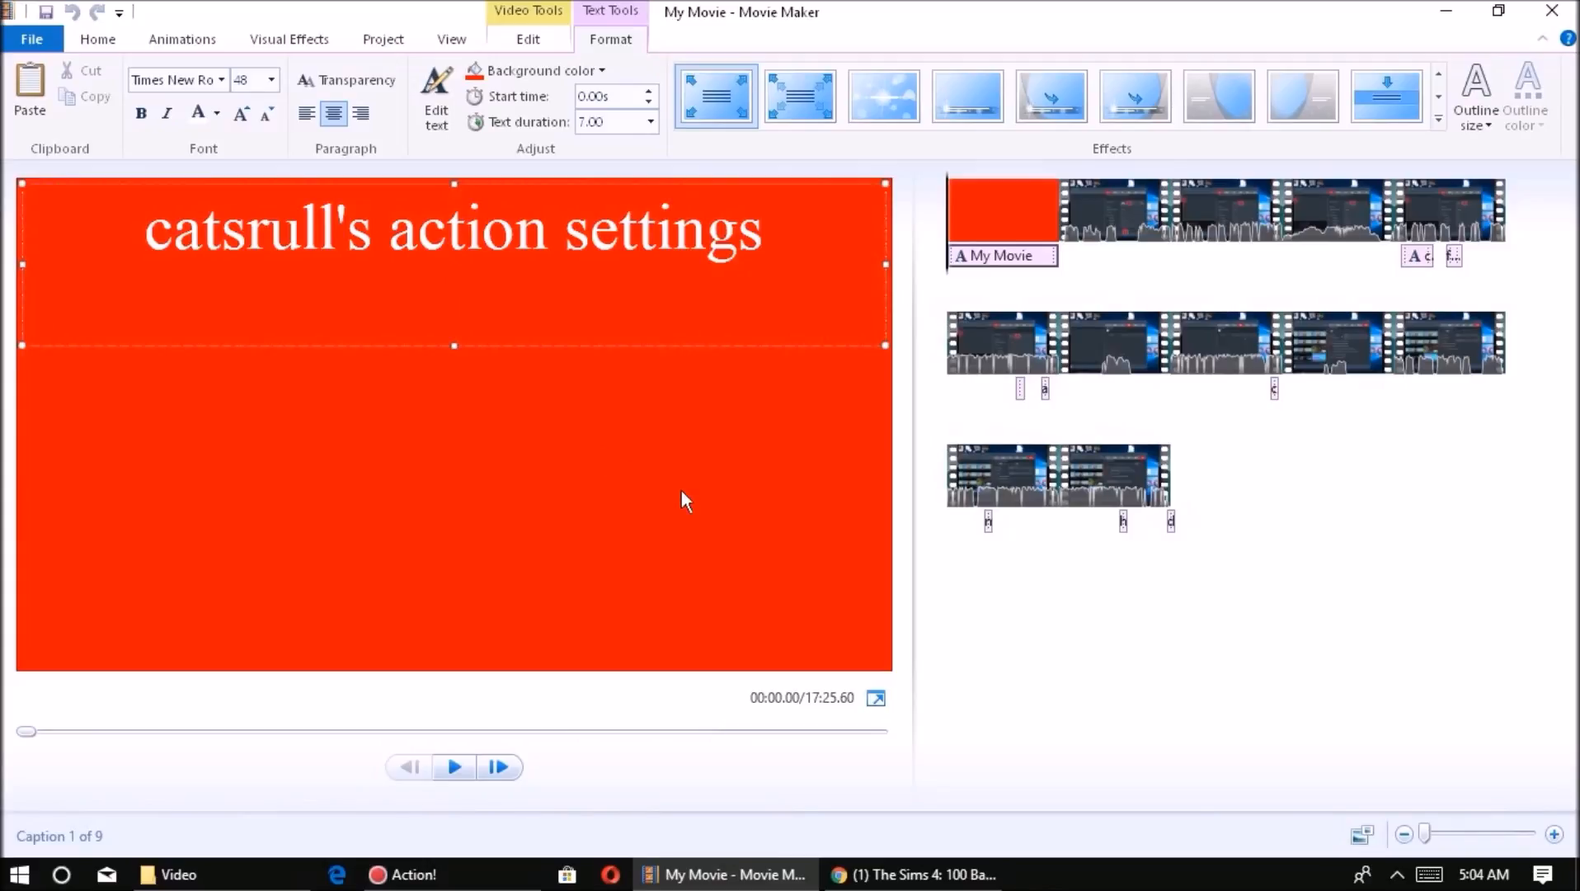
type("please like, comment, subscribe,share and request0")
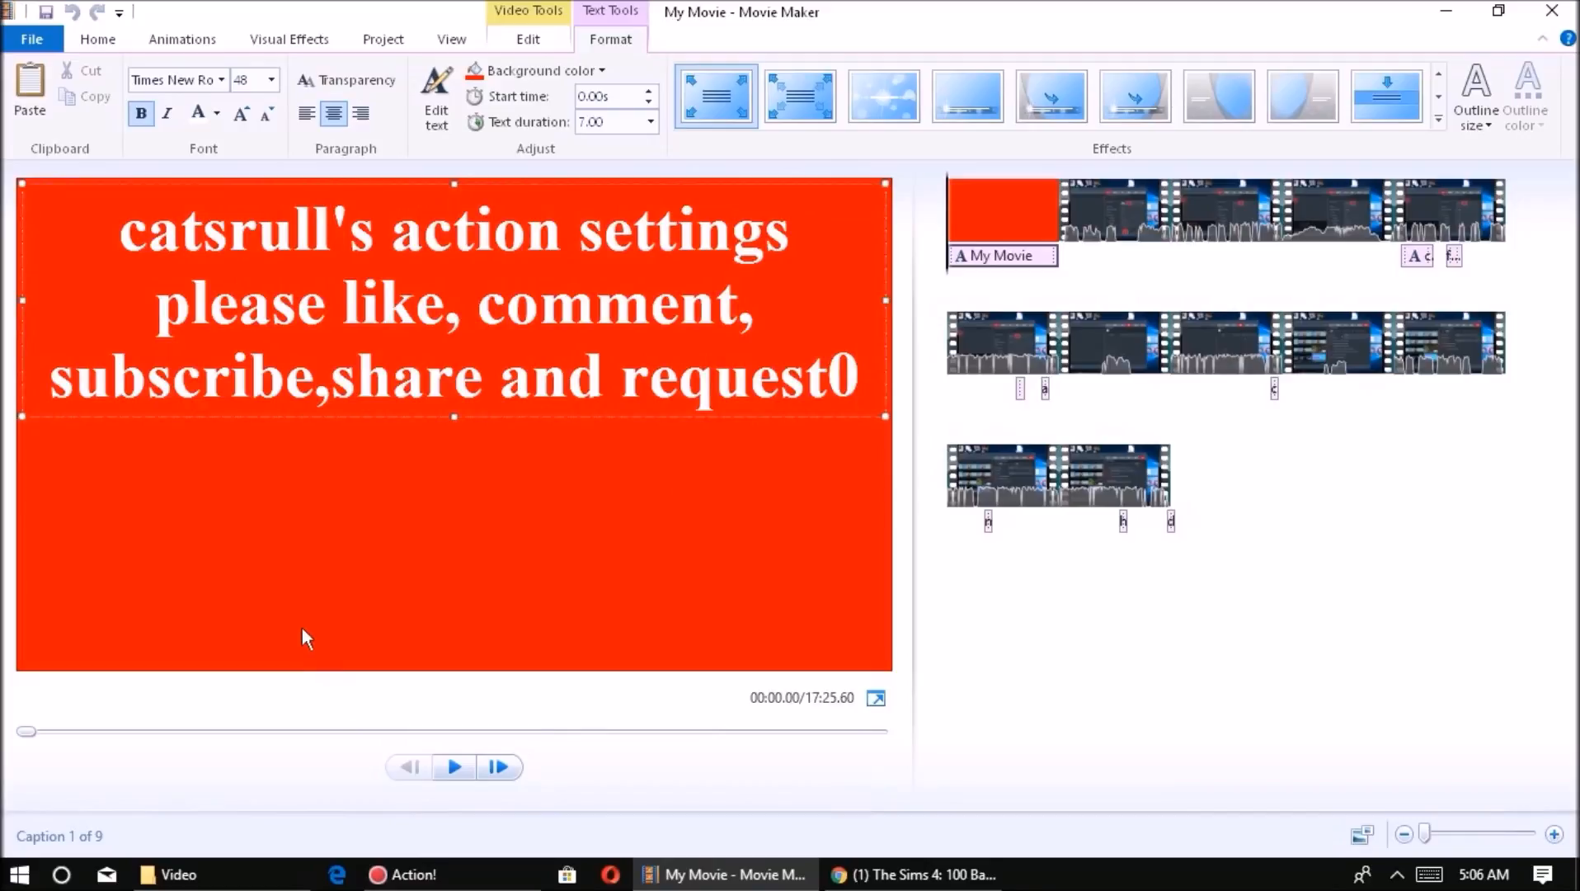
key("BackSpace")
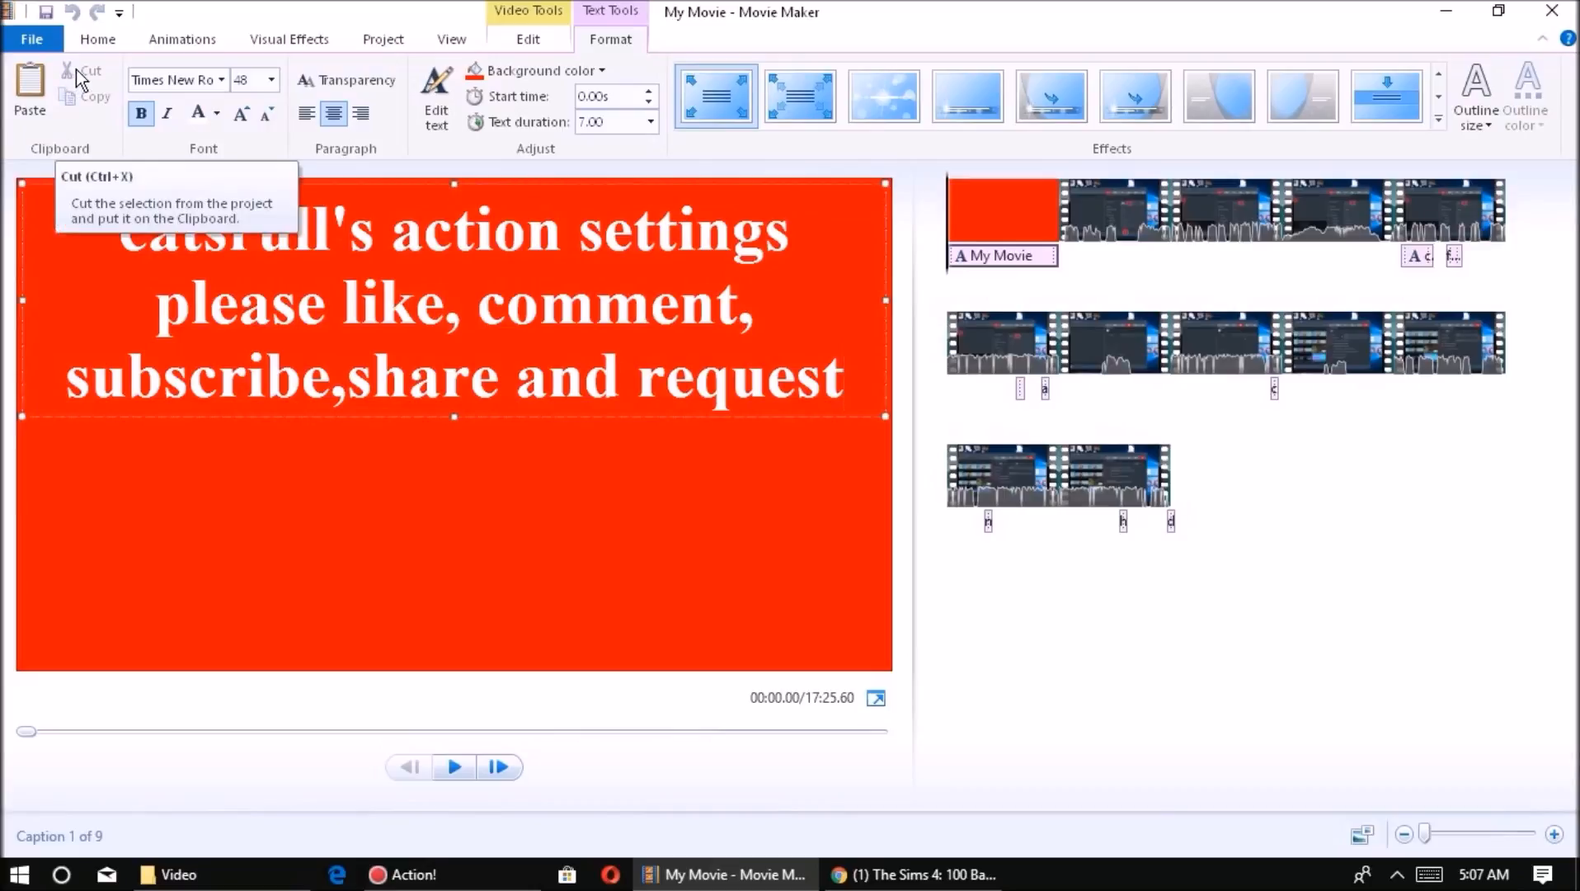
Add the music file Ghost_Walk.mp3 from the computer at the current point, the start of the movie
left_click(80, 48)
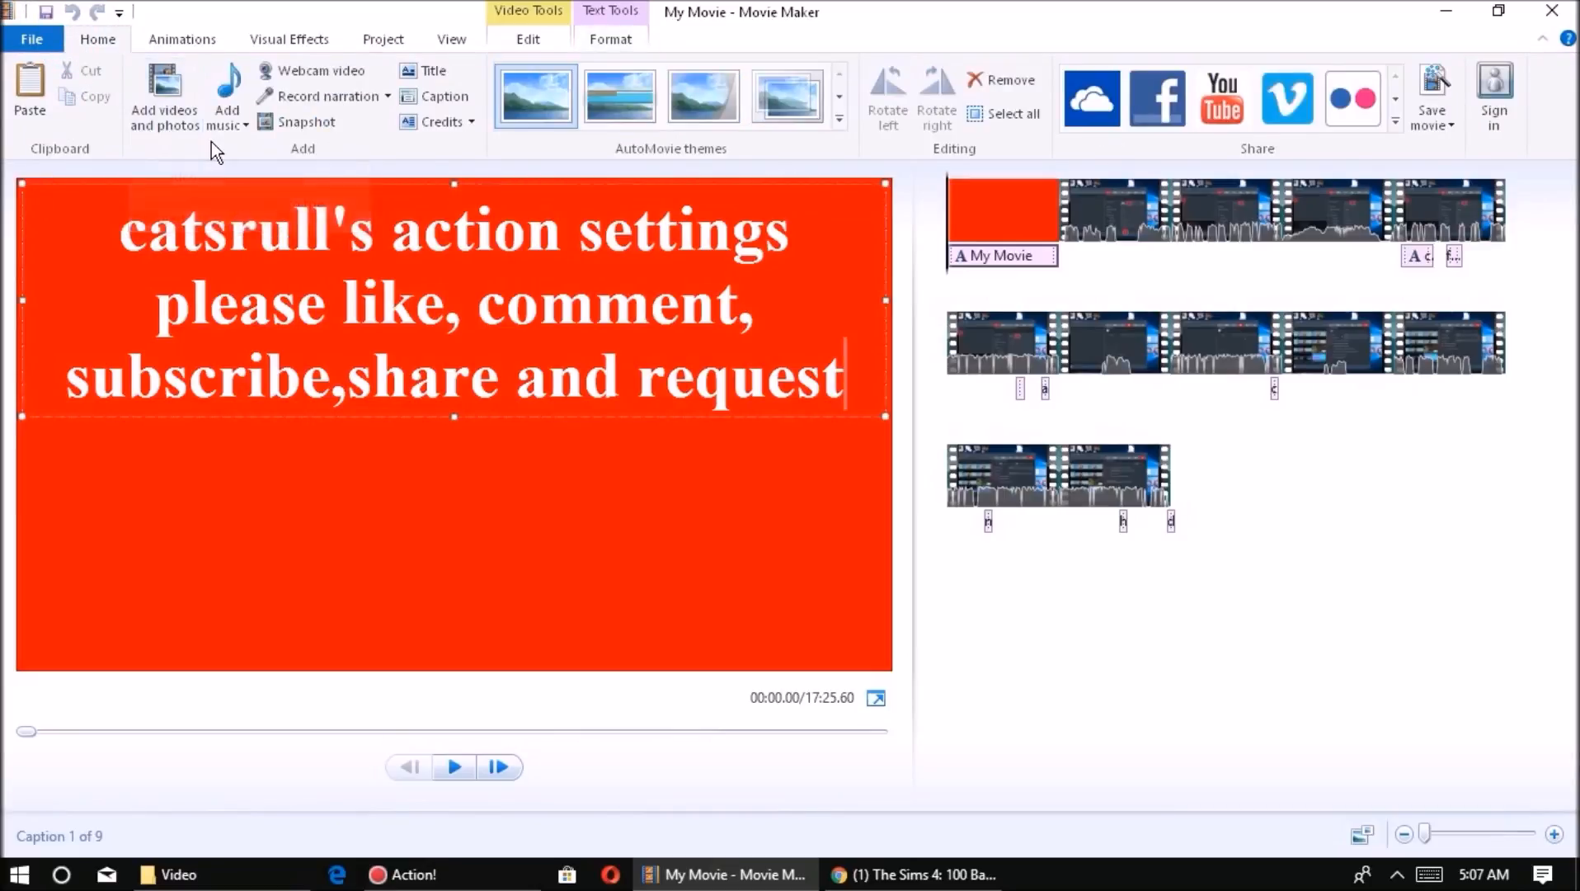
left_click(239, 126)
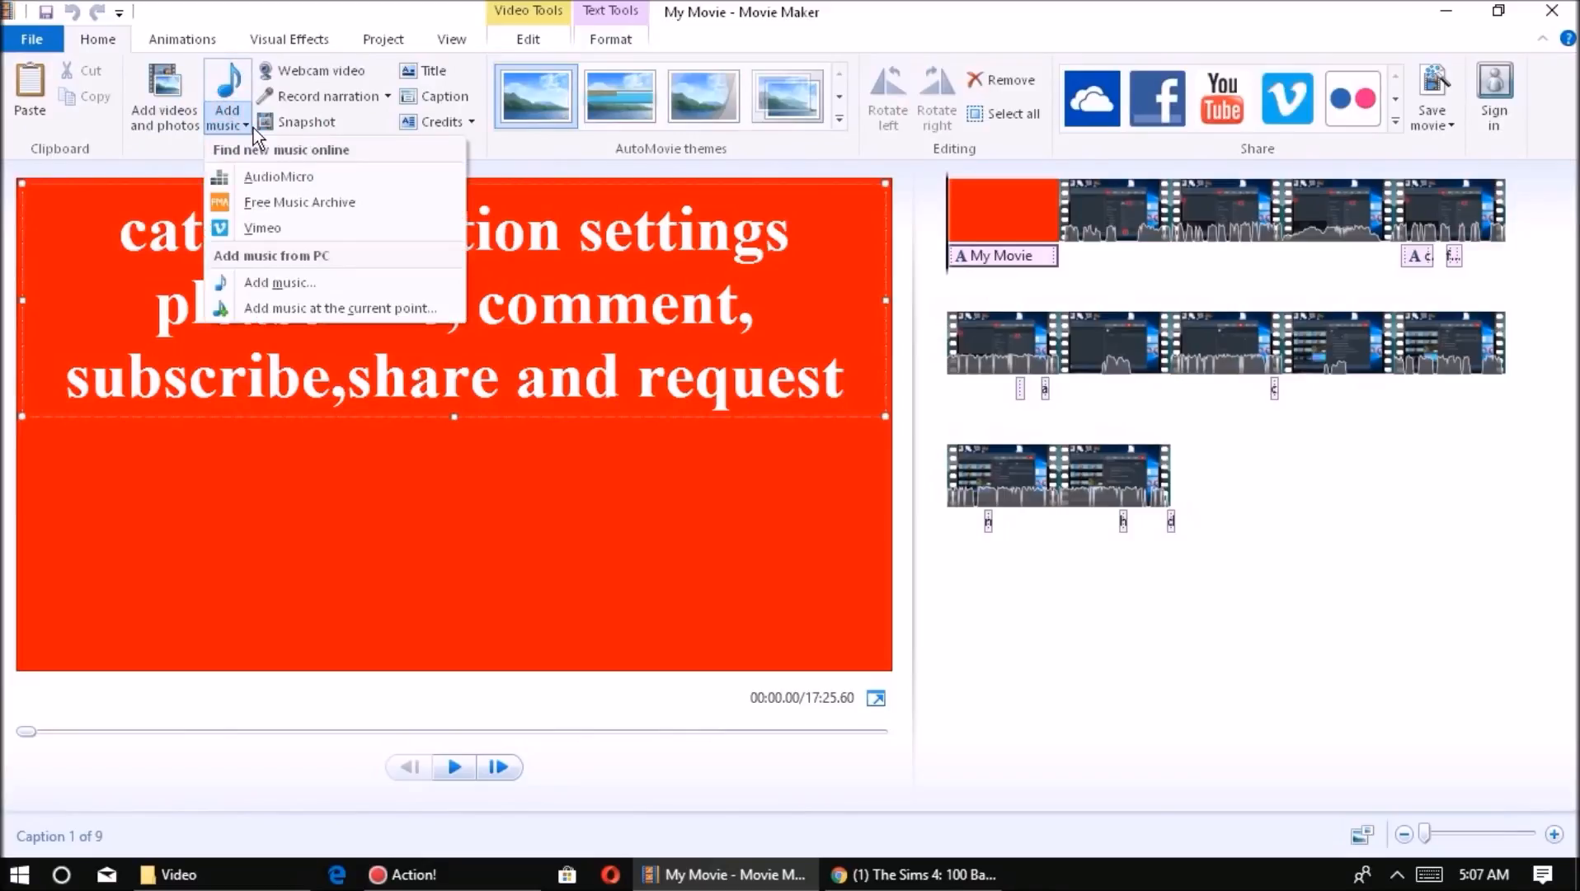
left_click(367, 316)
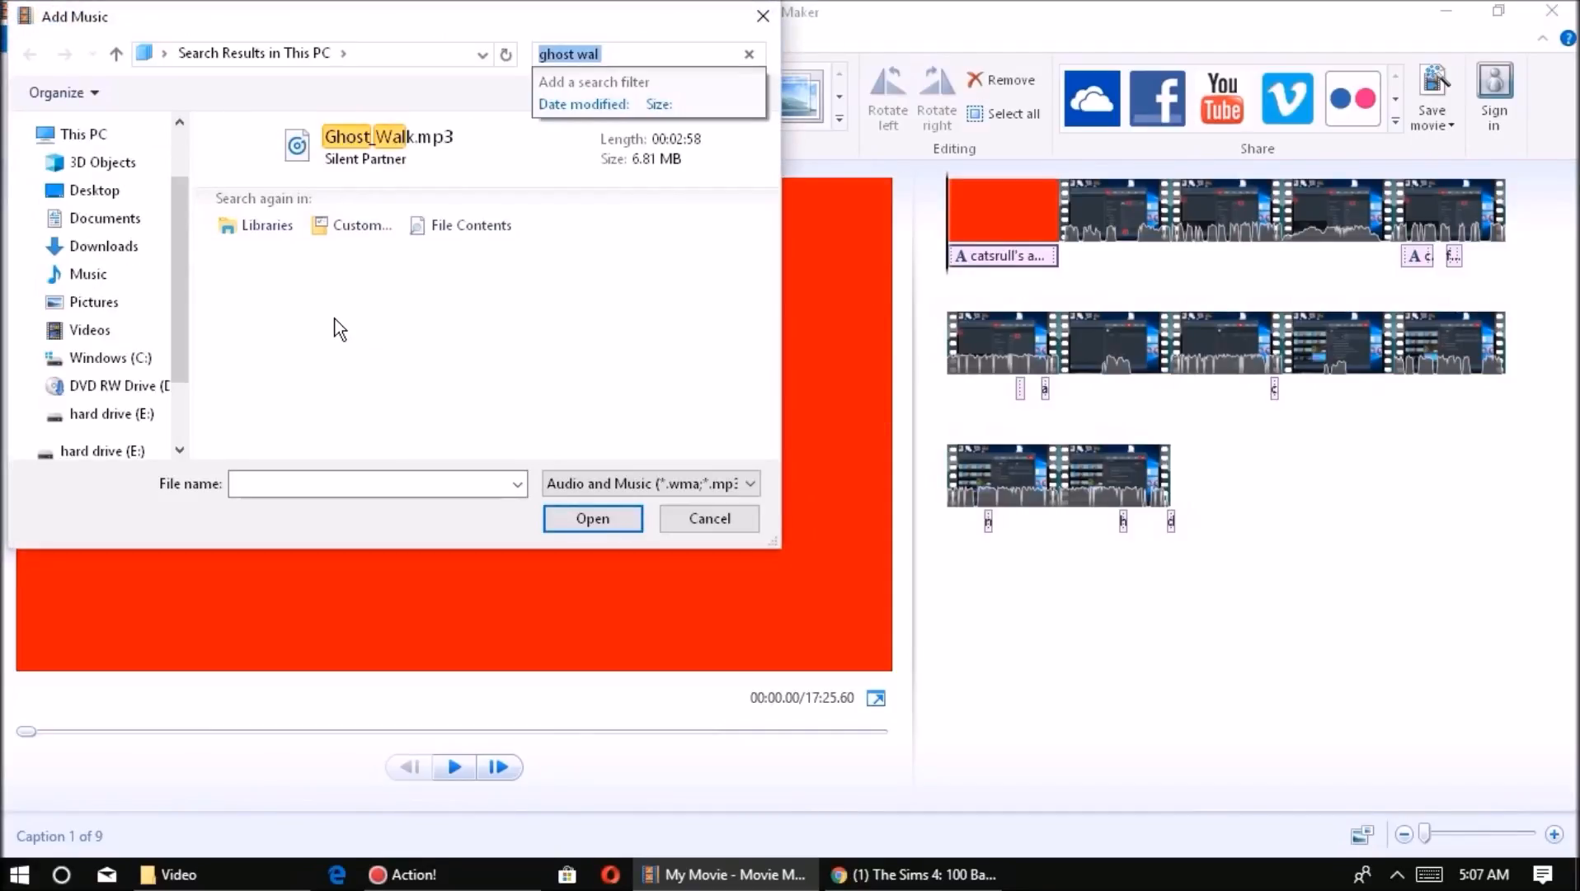
left_click(358, 168)
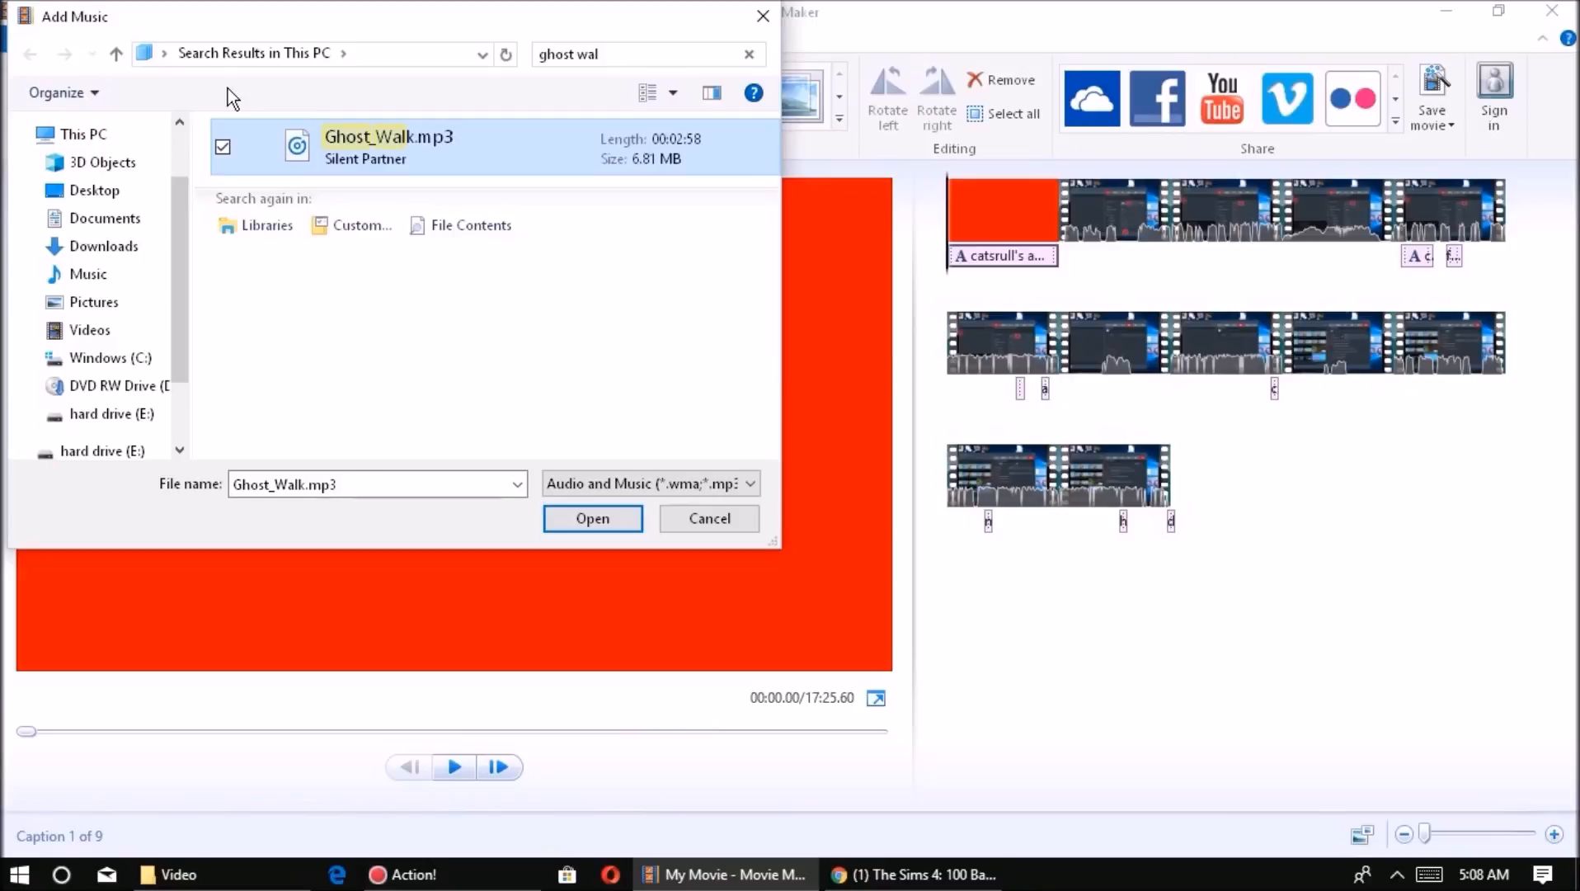
key("Return")
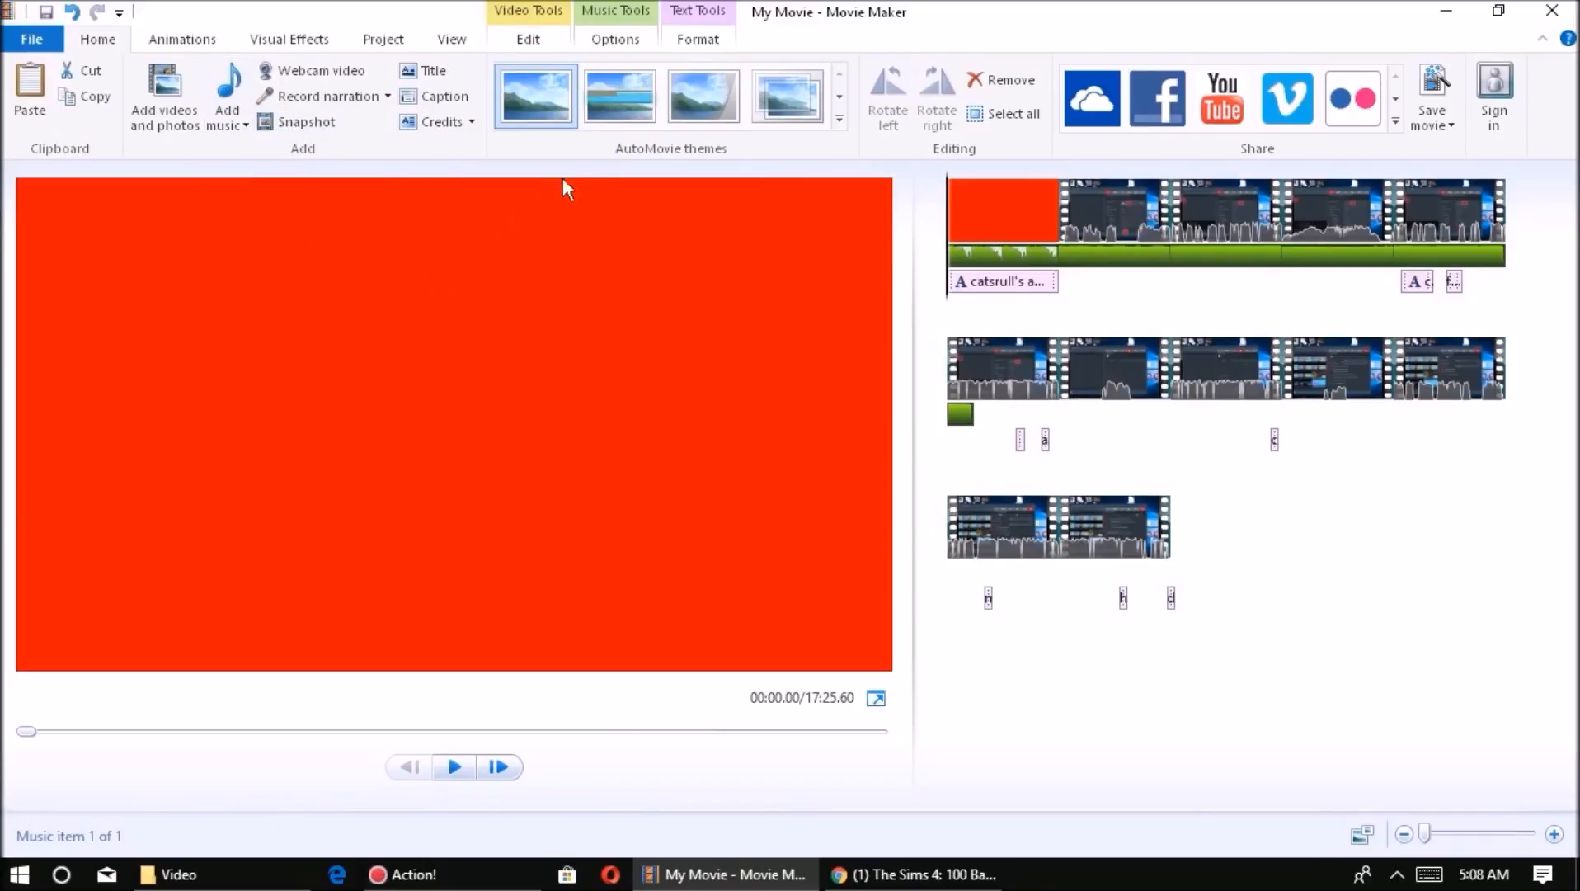
Set the end point of the added music to 7.00 s
left_click(625, 41)
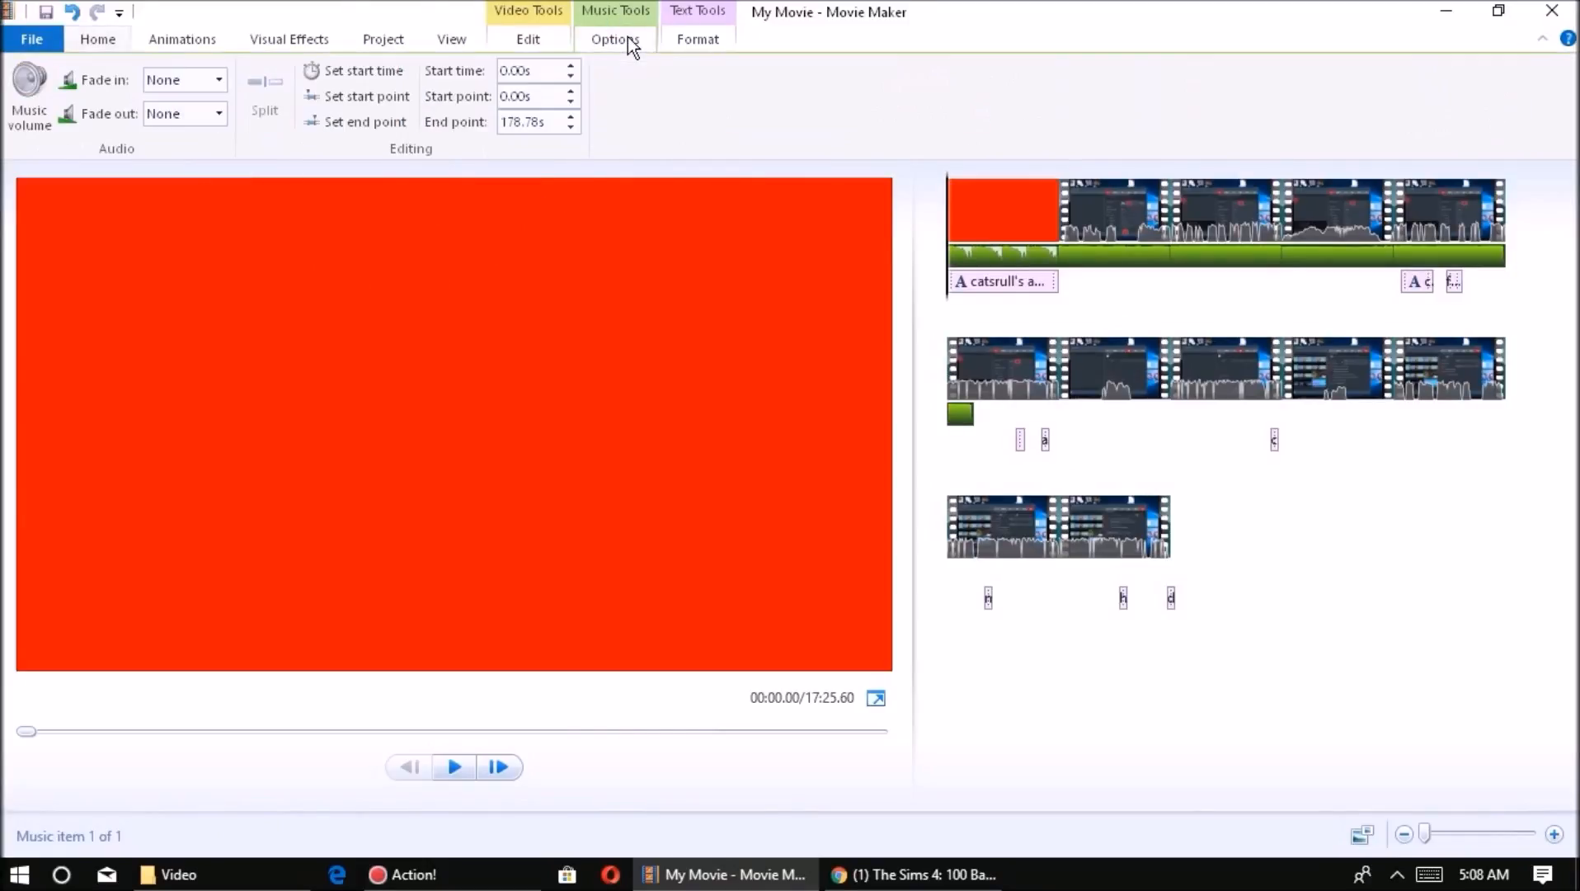
left_click(546, 124)
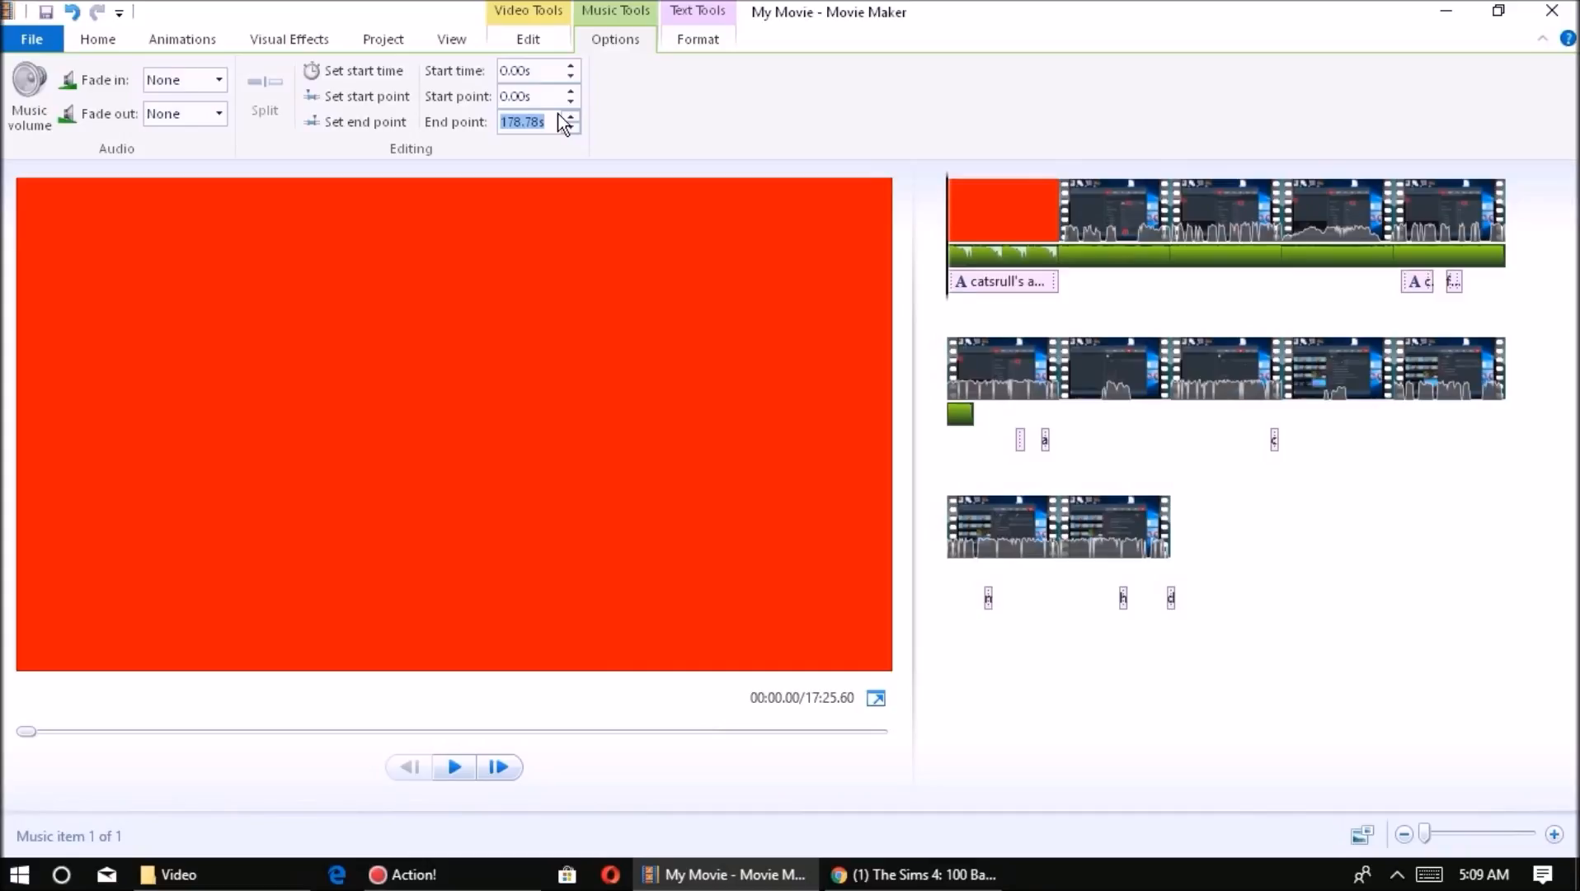
type("7.00")
key("Return")
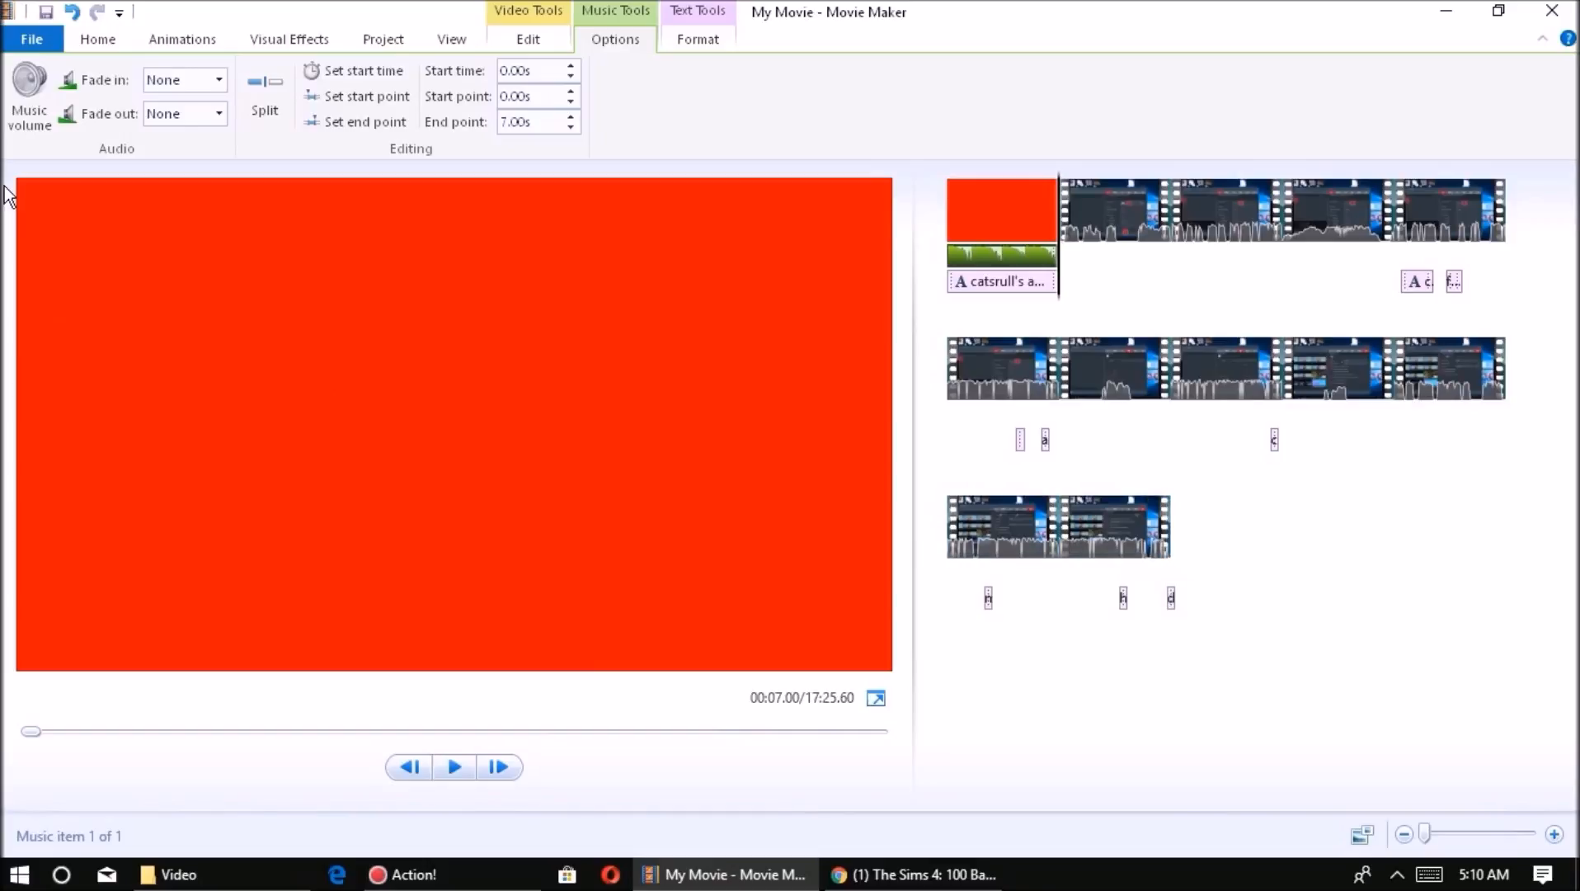
Lower the volume of the music under the title card
left_click(33, 91)
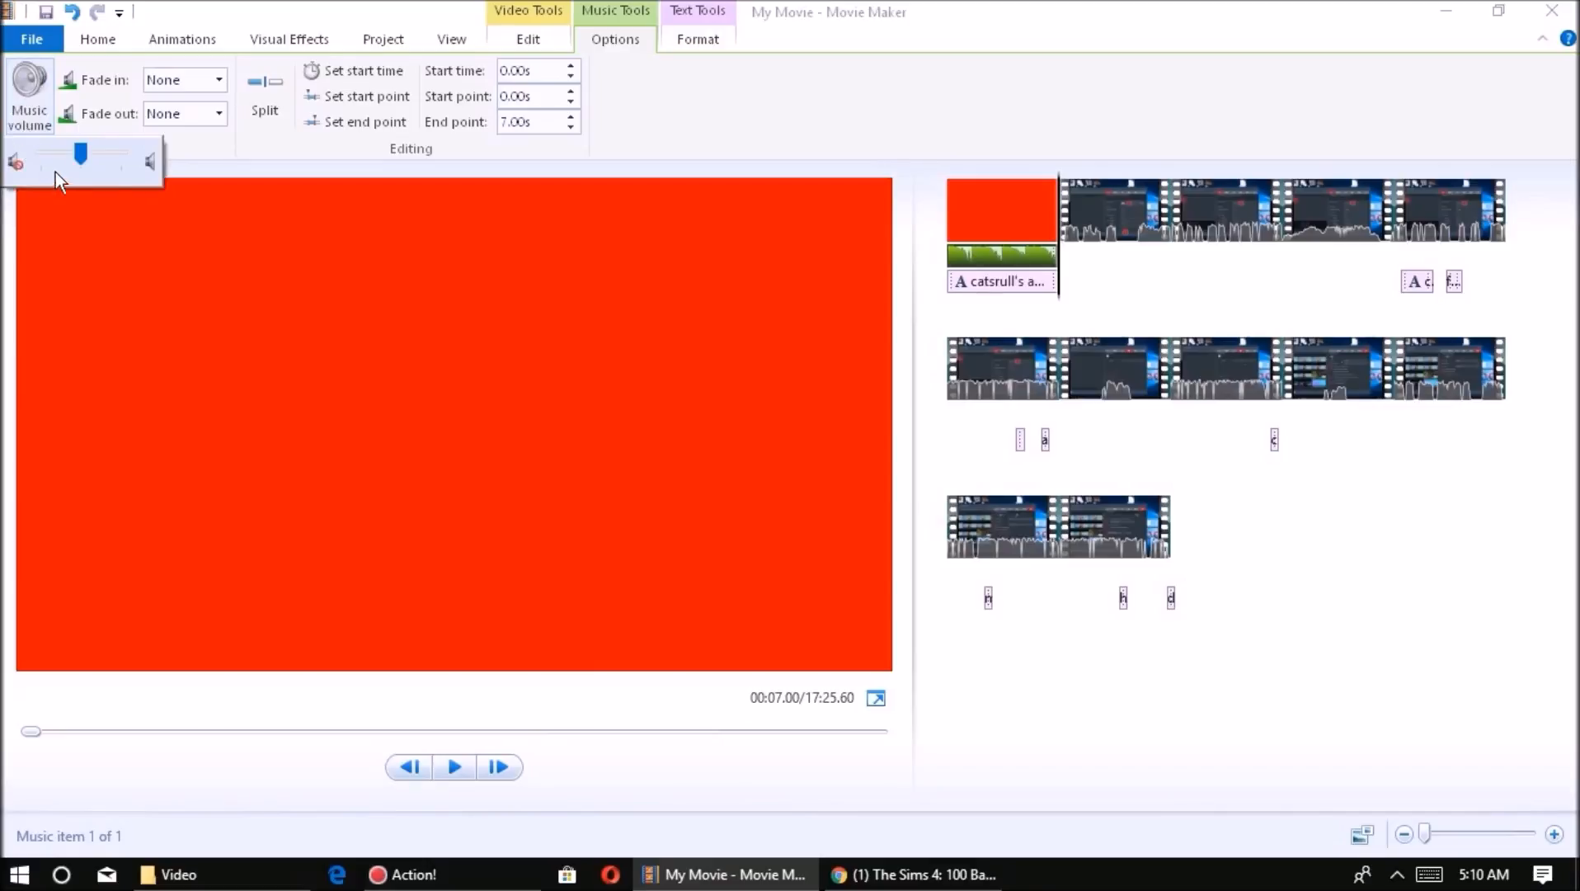
left_click_drag(79, 158, 47, 155)
left_click(127, 275)
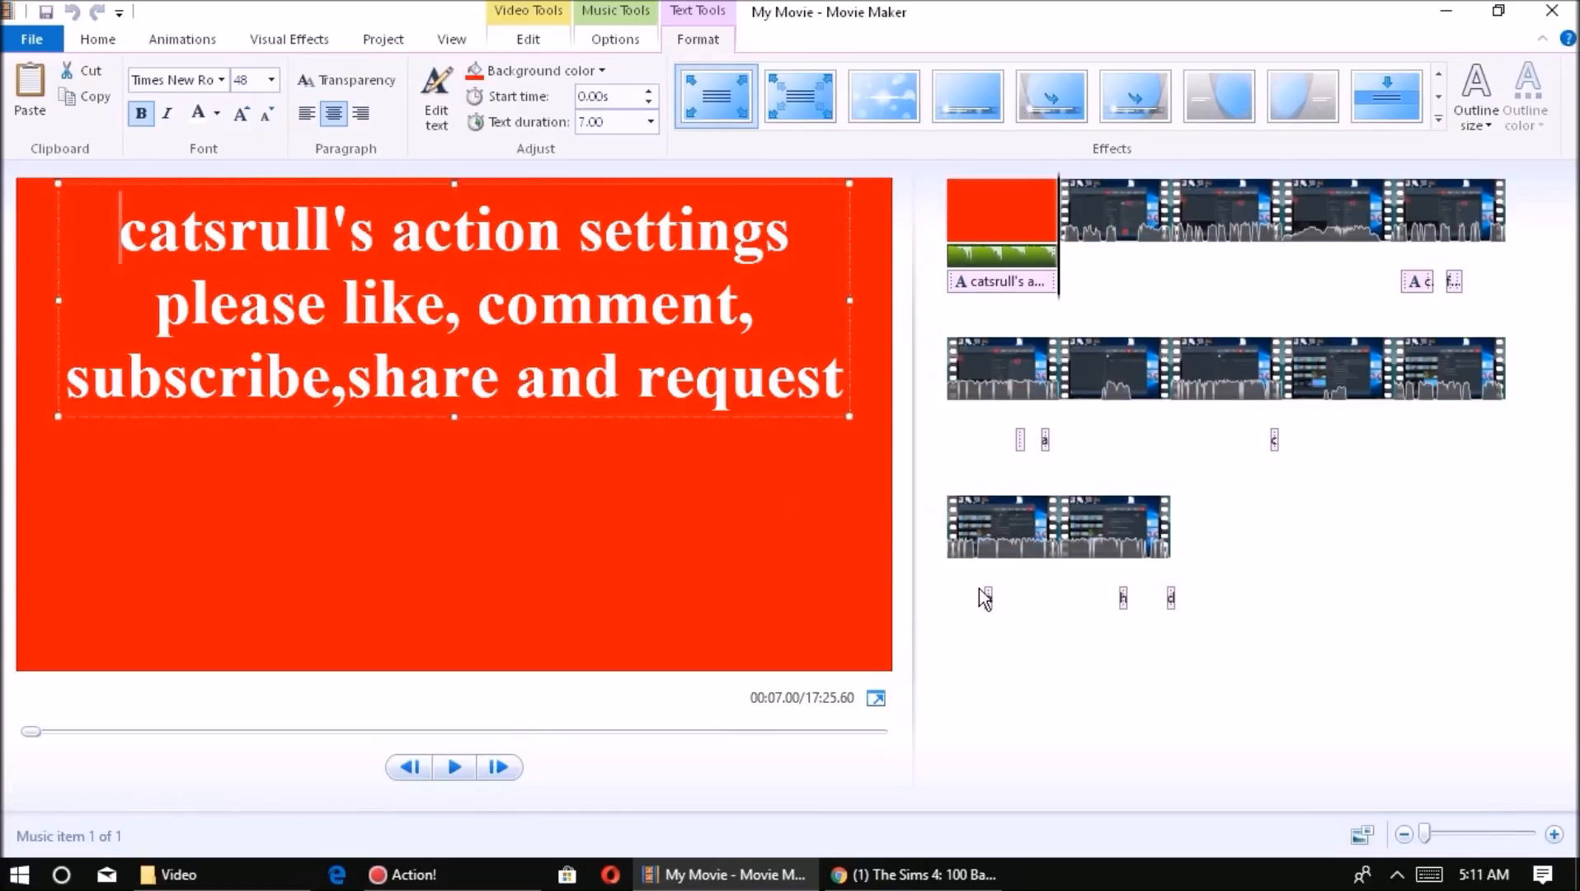
left_click(1152, 540)
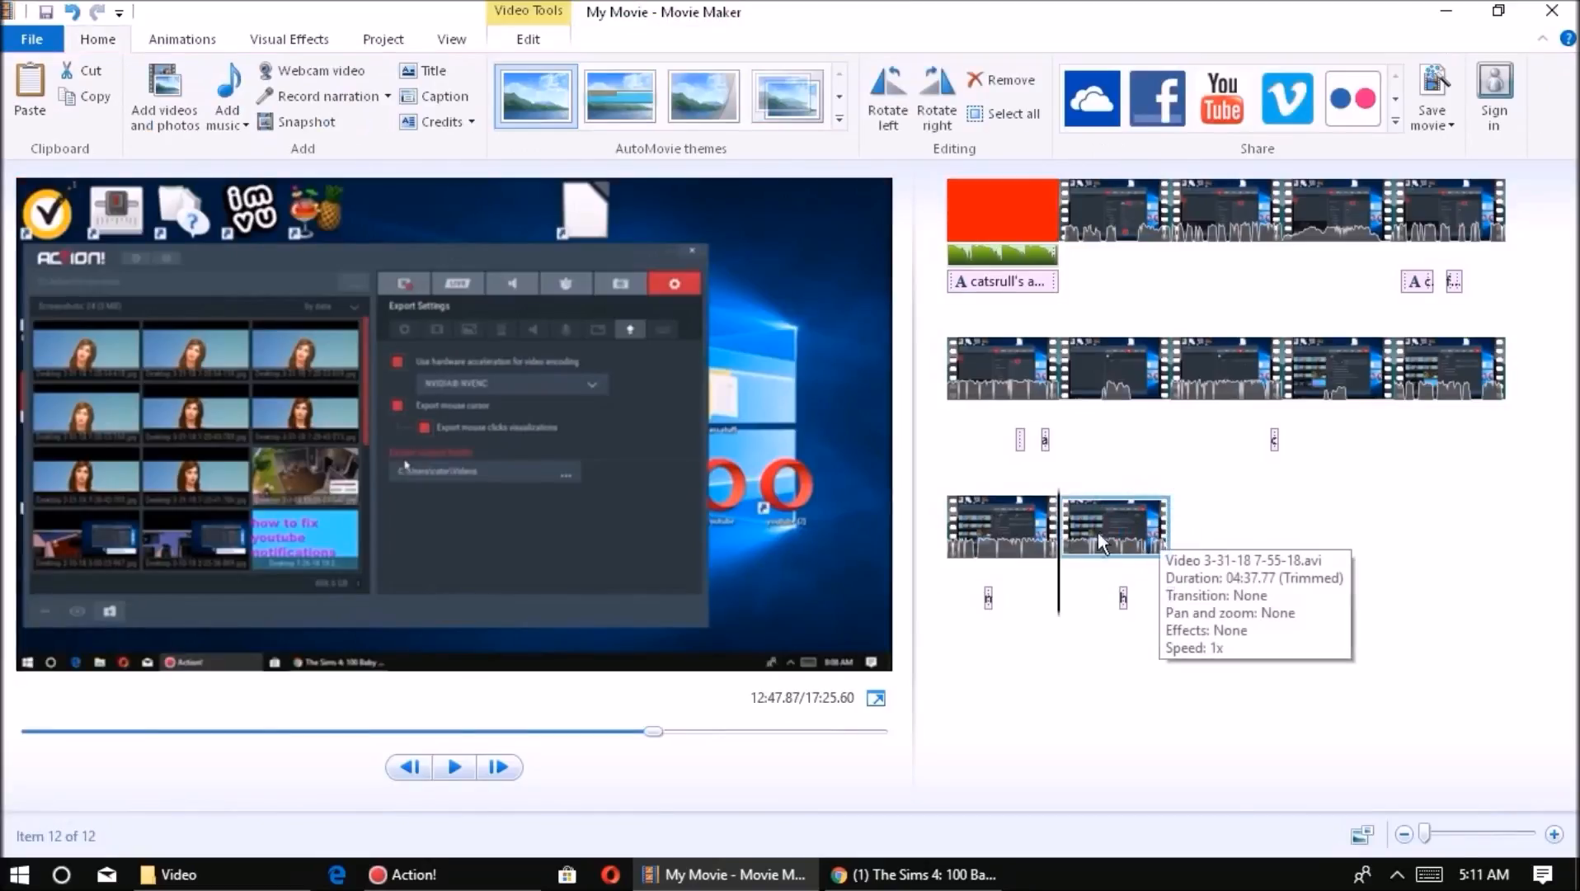
left_click(1064, 595)
left_click_drag(1077, 589, 1335, 572)
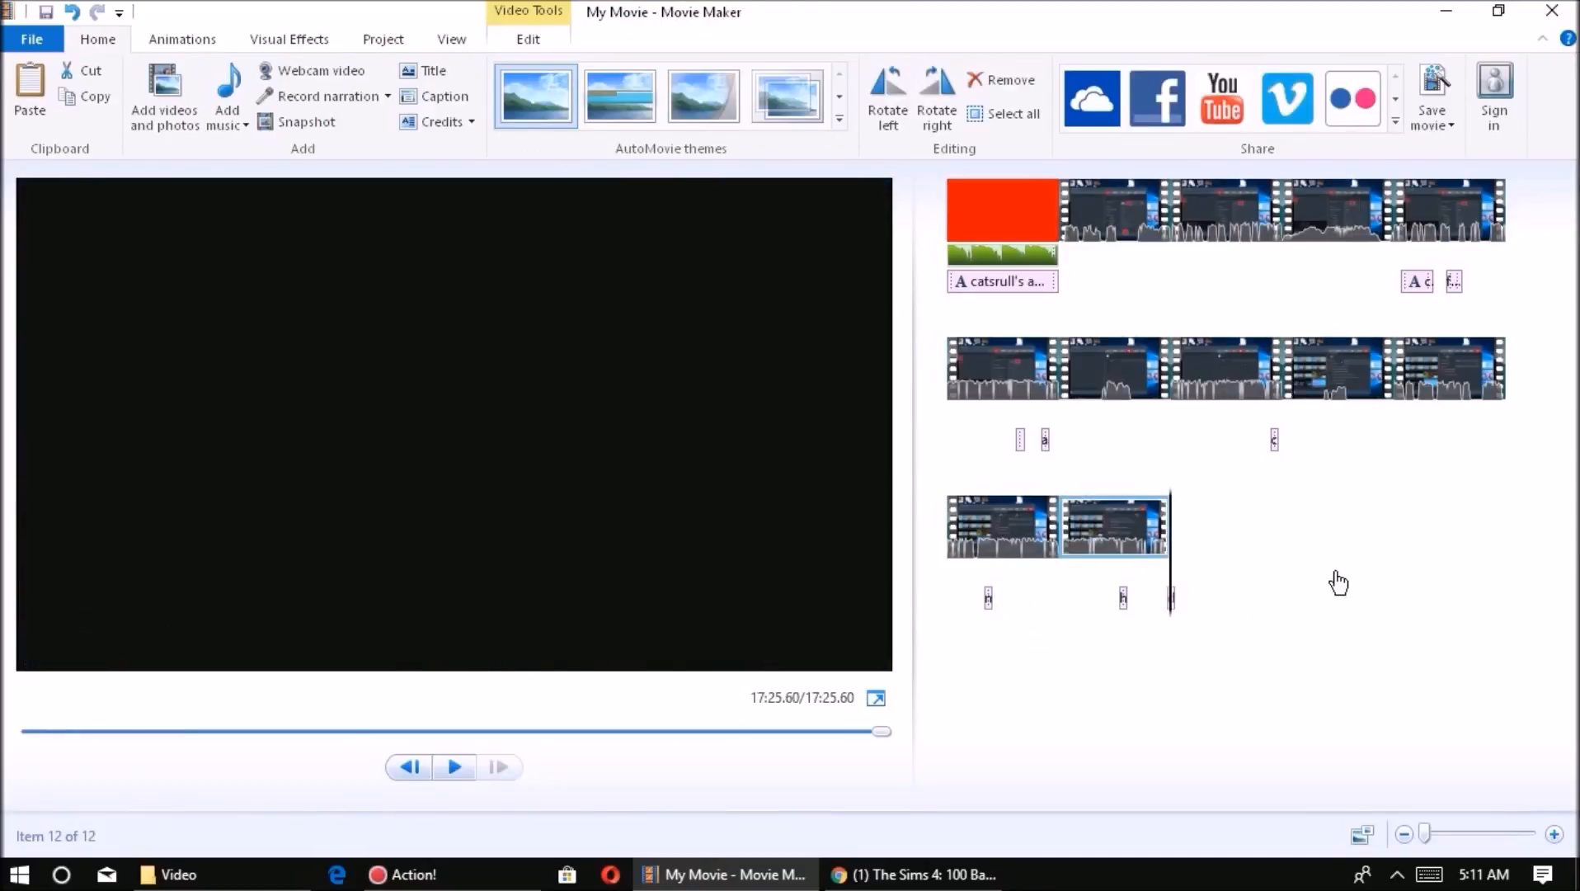
key("space")
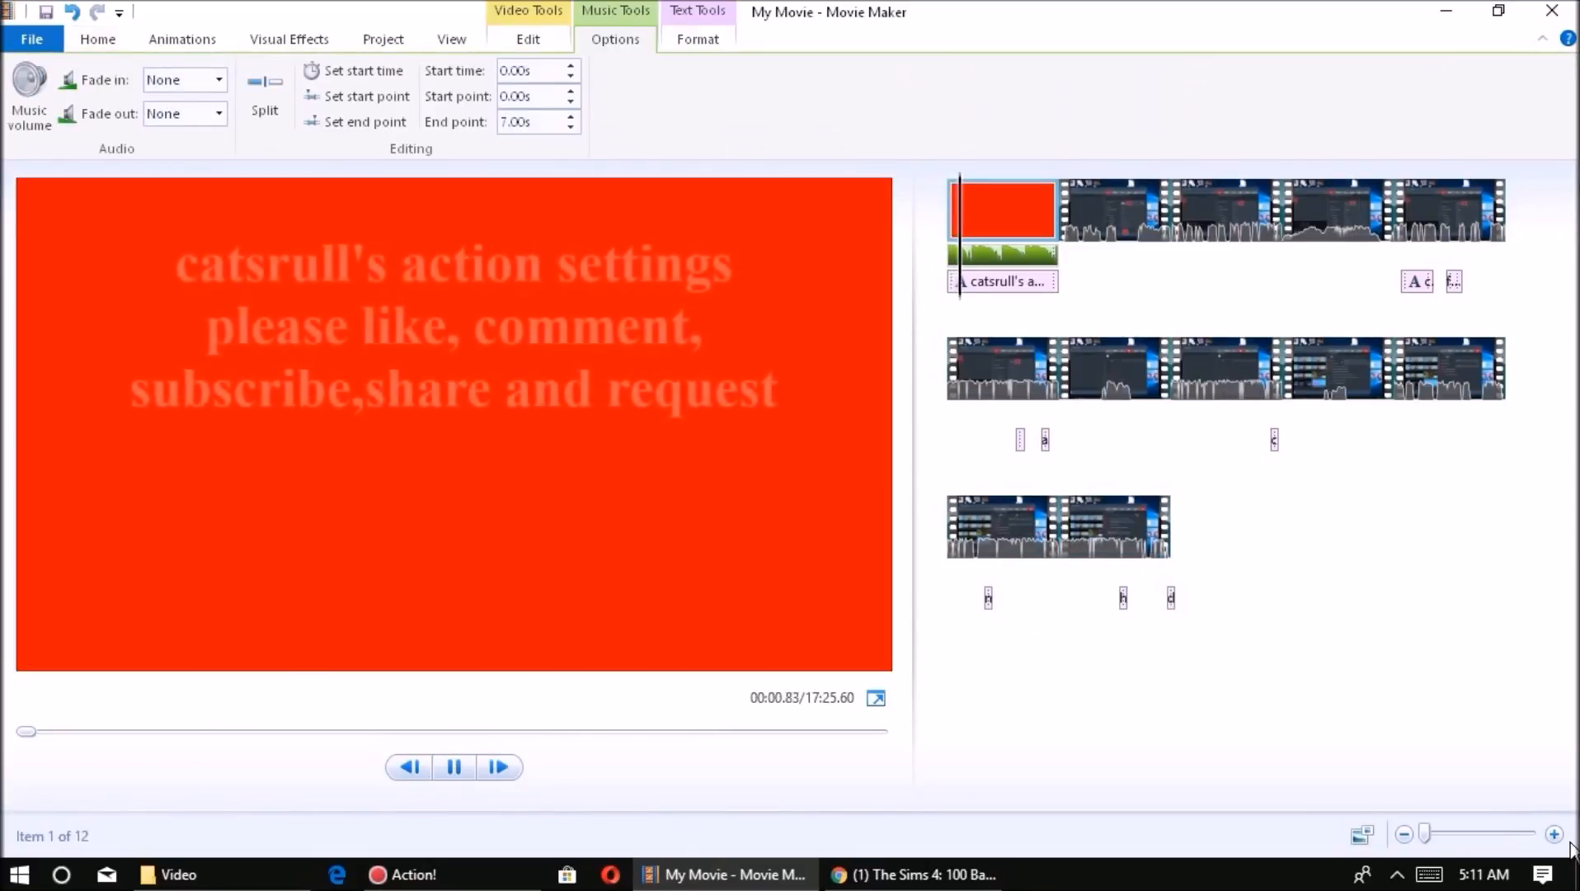
key("space")
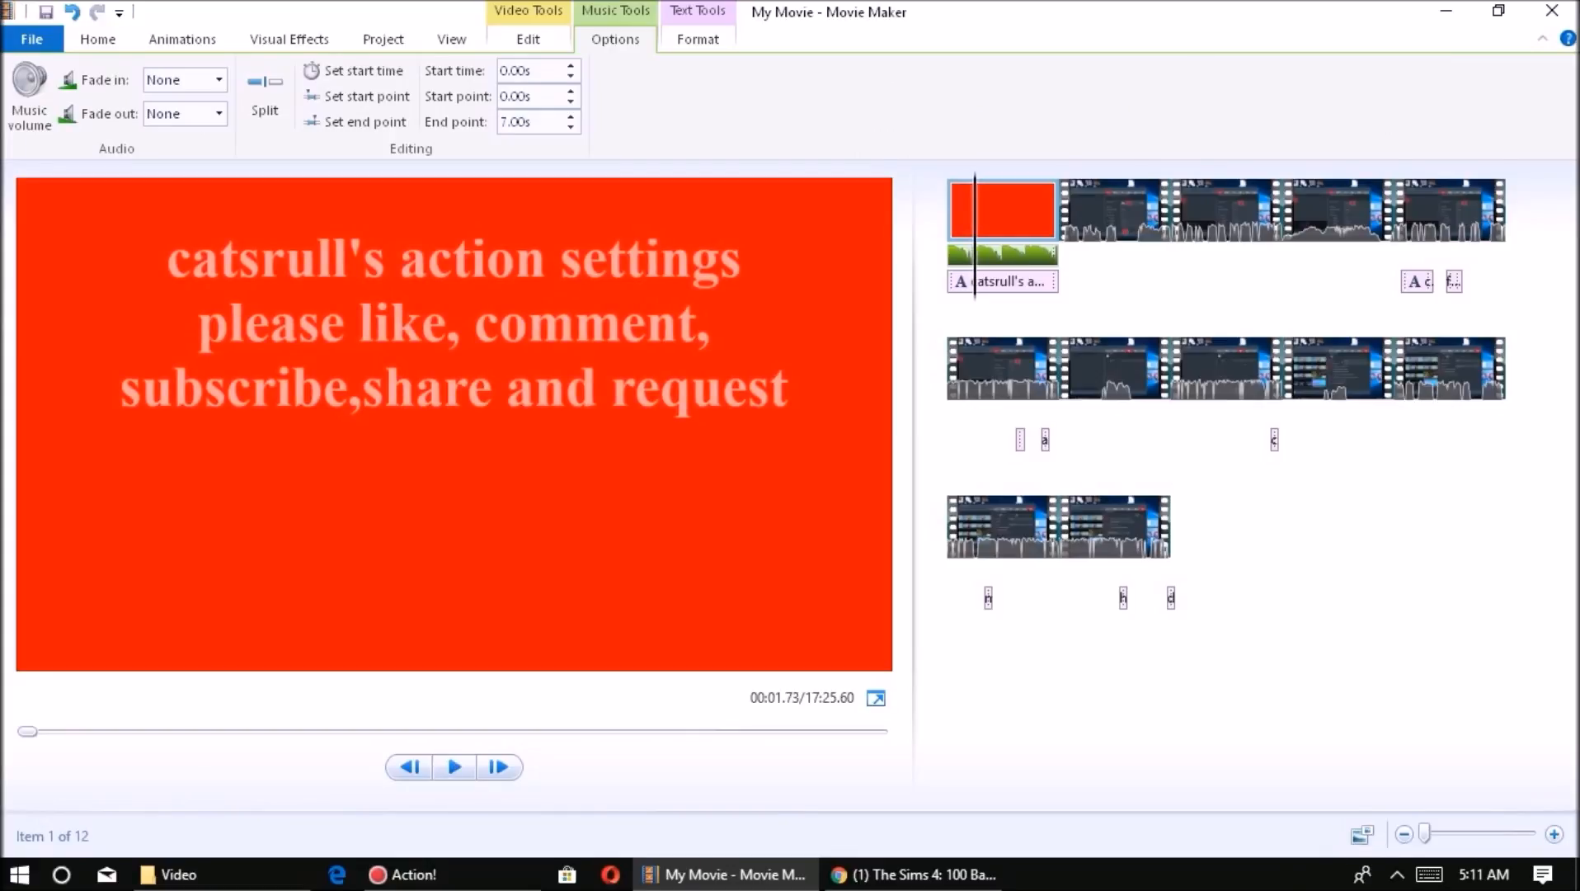
Add a credits card at the end of the movie, after the last video clip
left_click(1162, 549)
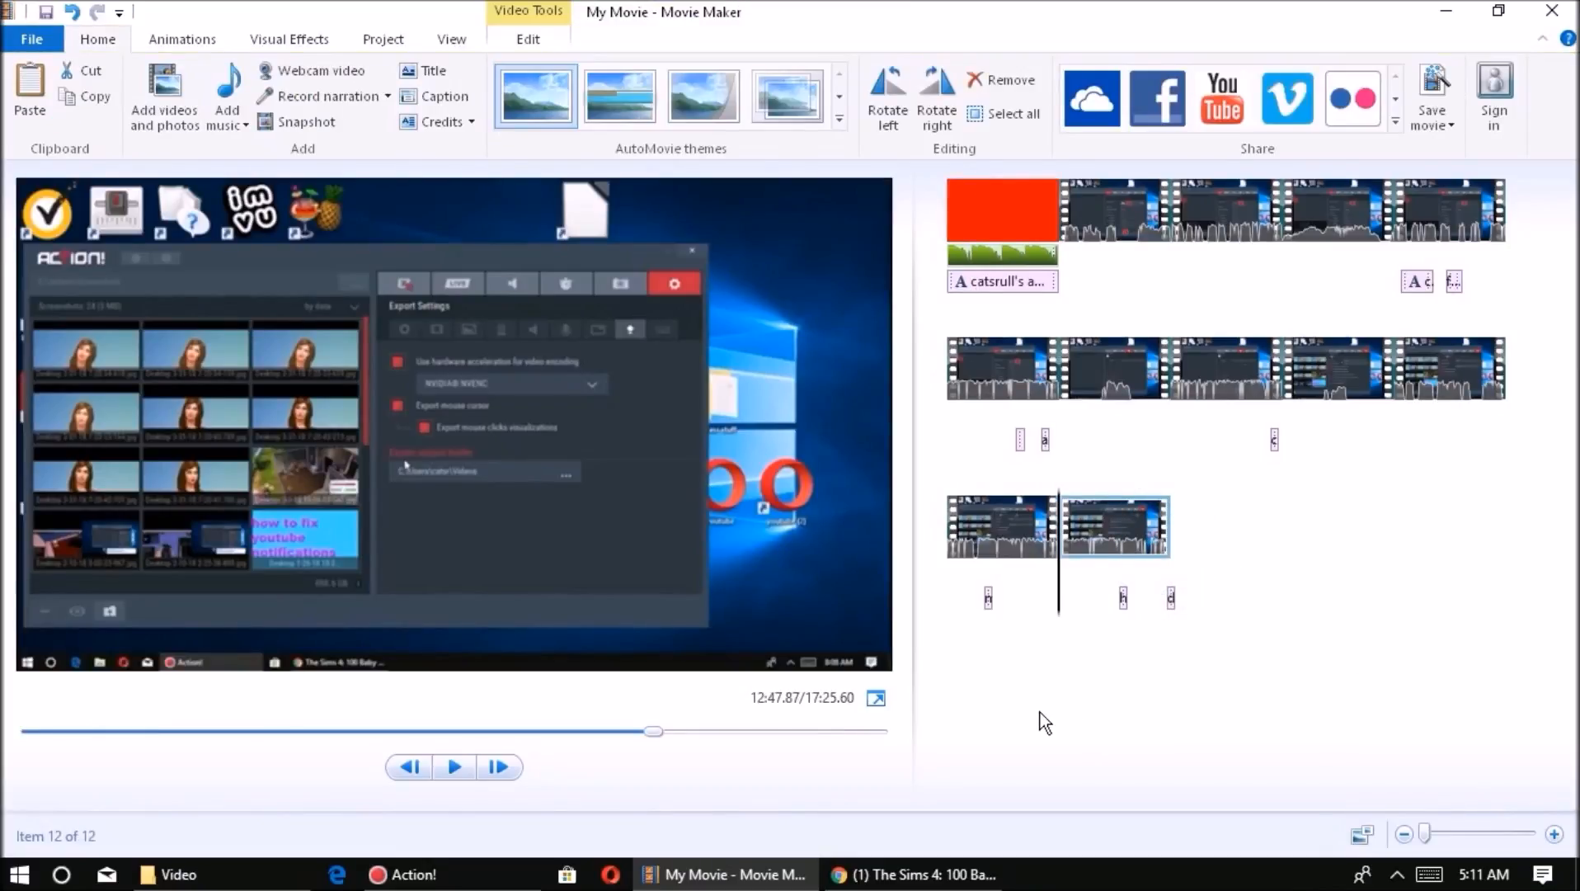
left_click_drag(1061, 622, 1188, 617)
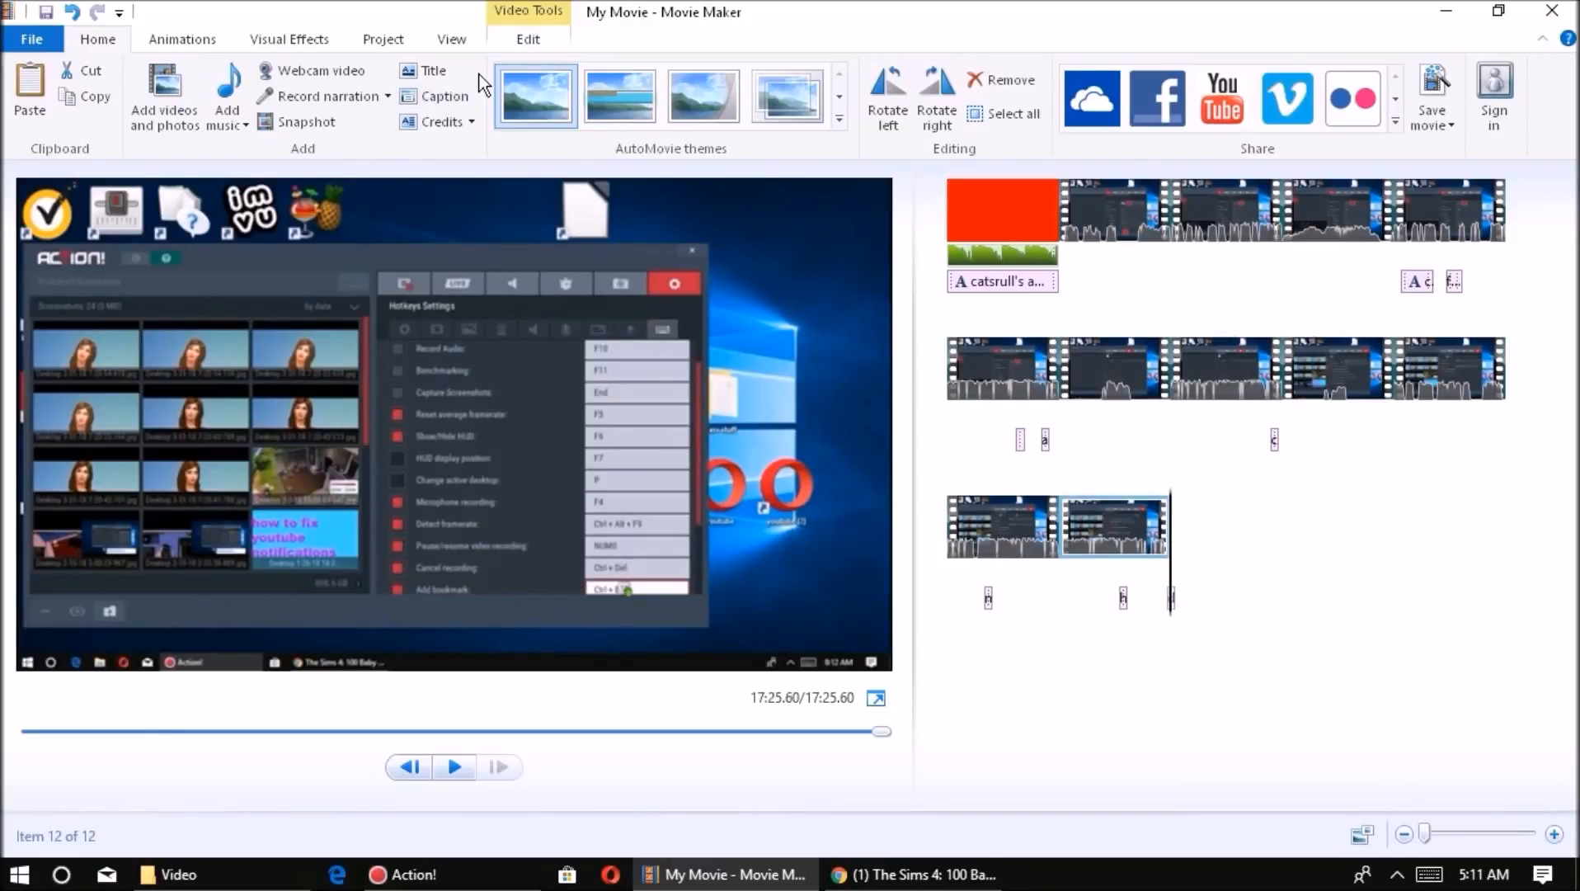
left_click(437, 120)
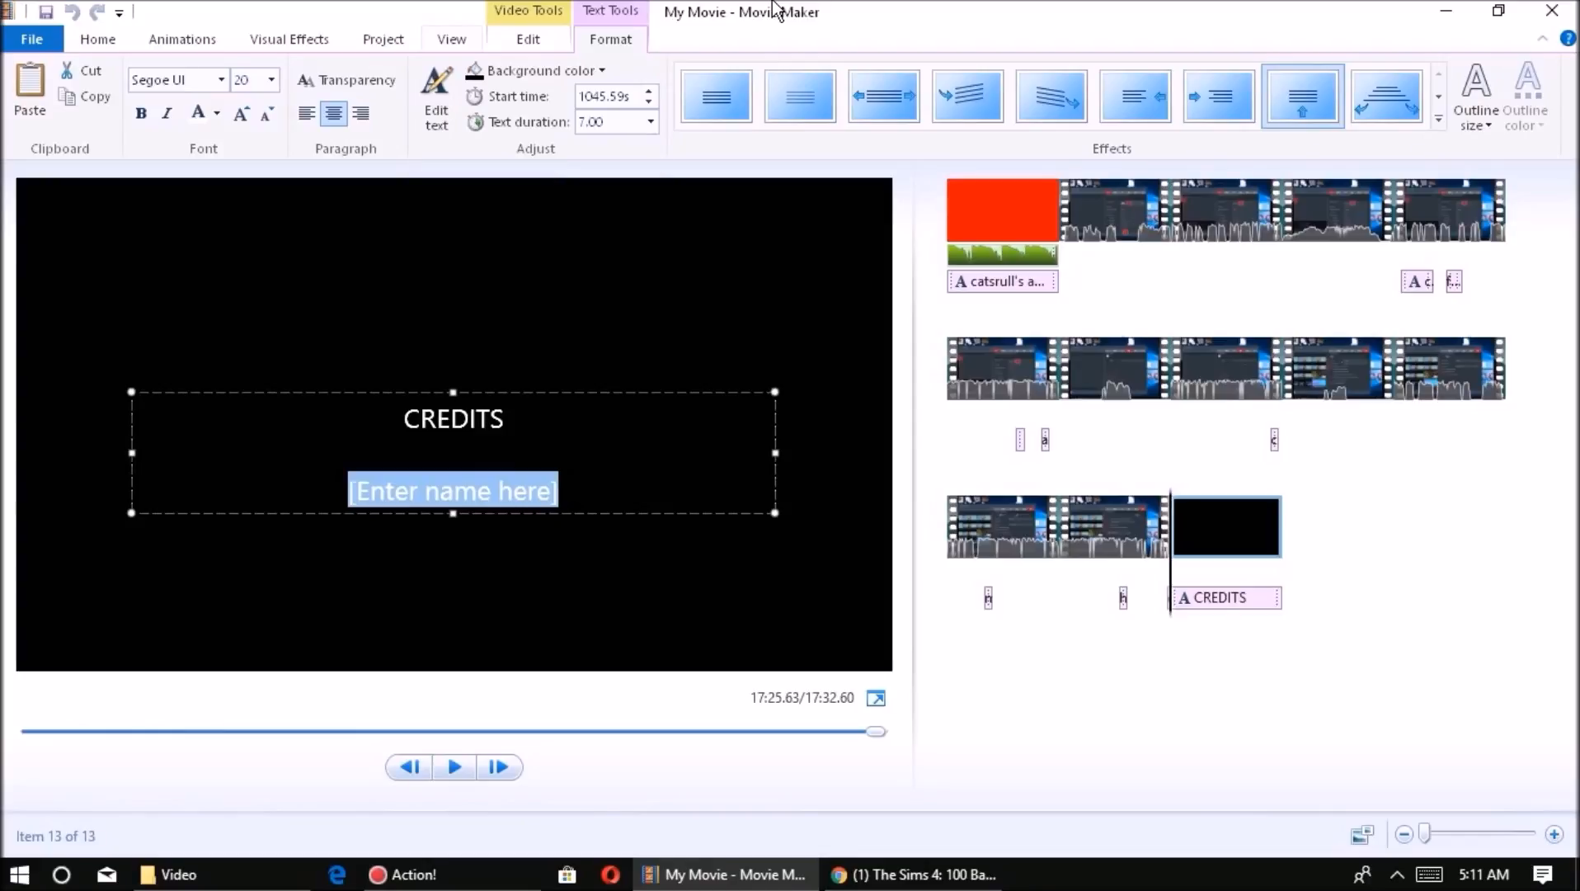
Replace the credits card's placeholder text with "remember honesty is the key to being happy"
key("BackSpace")
key("BackSpace")
key("BackSpace")
key("BackSpace")
key("BackSpace")
key("BackSpace")
key("BackSpace")
key("BackSpace")
key("BackSpace")
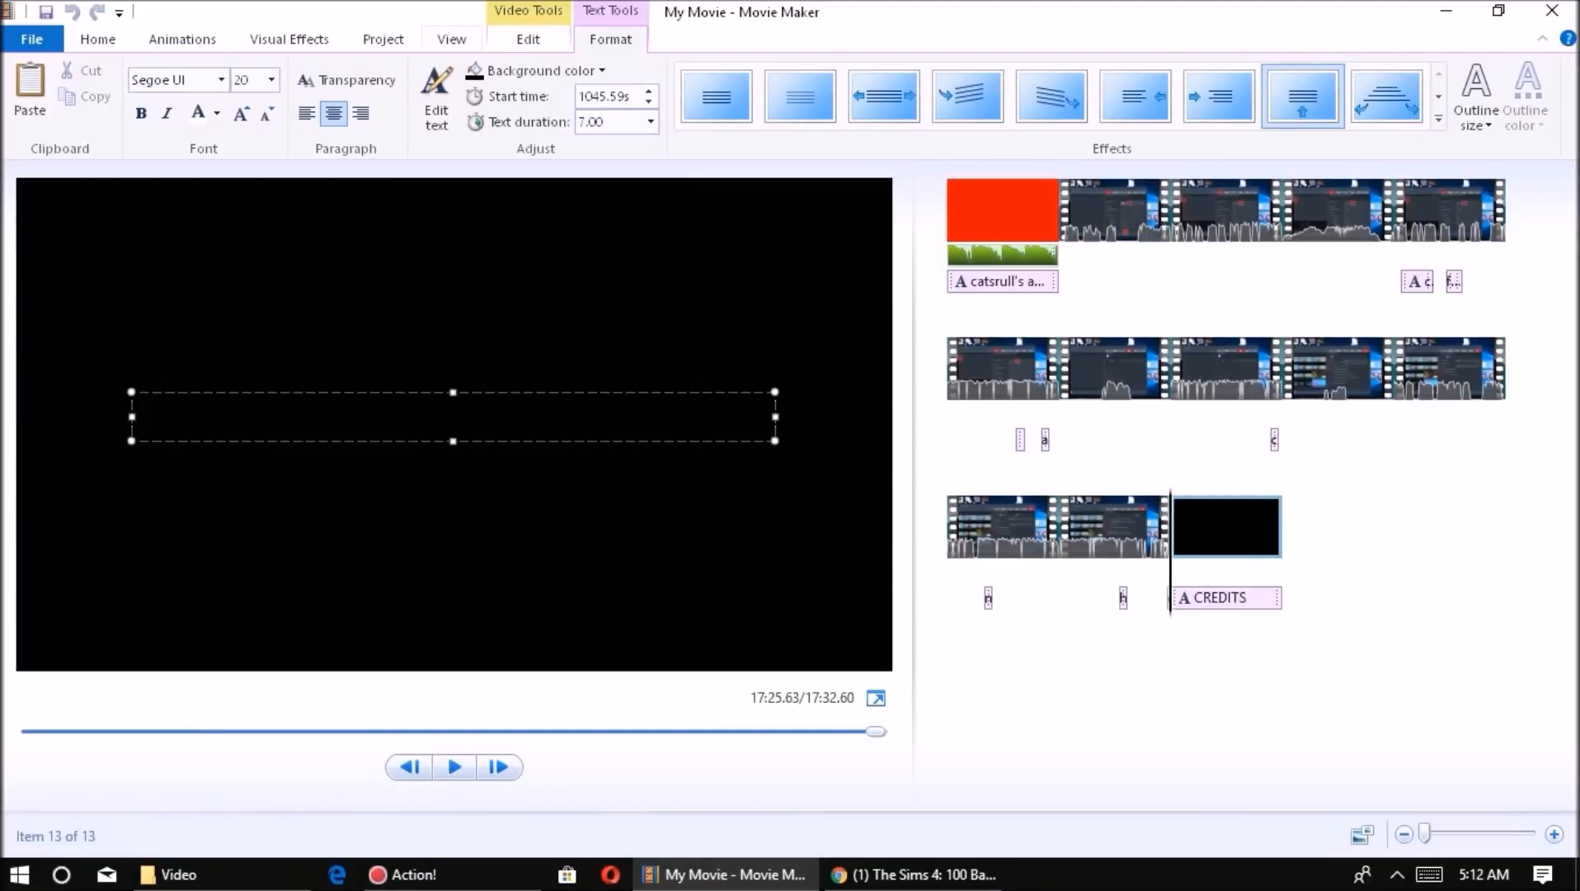
type("rem")
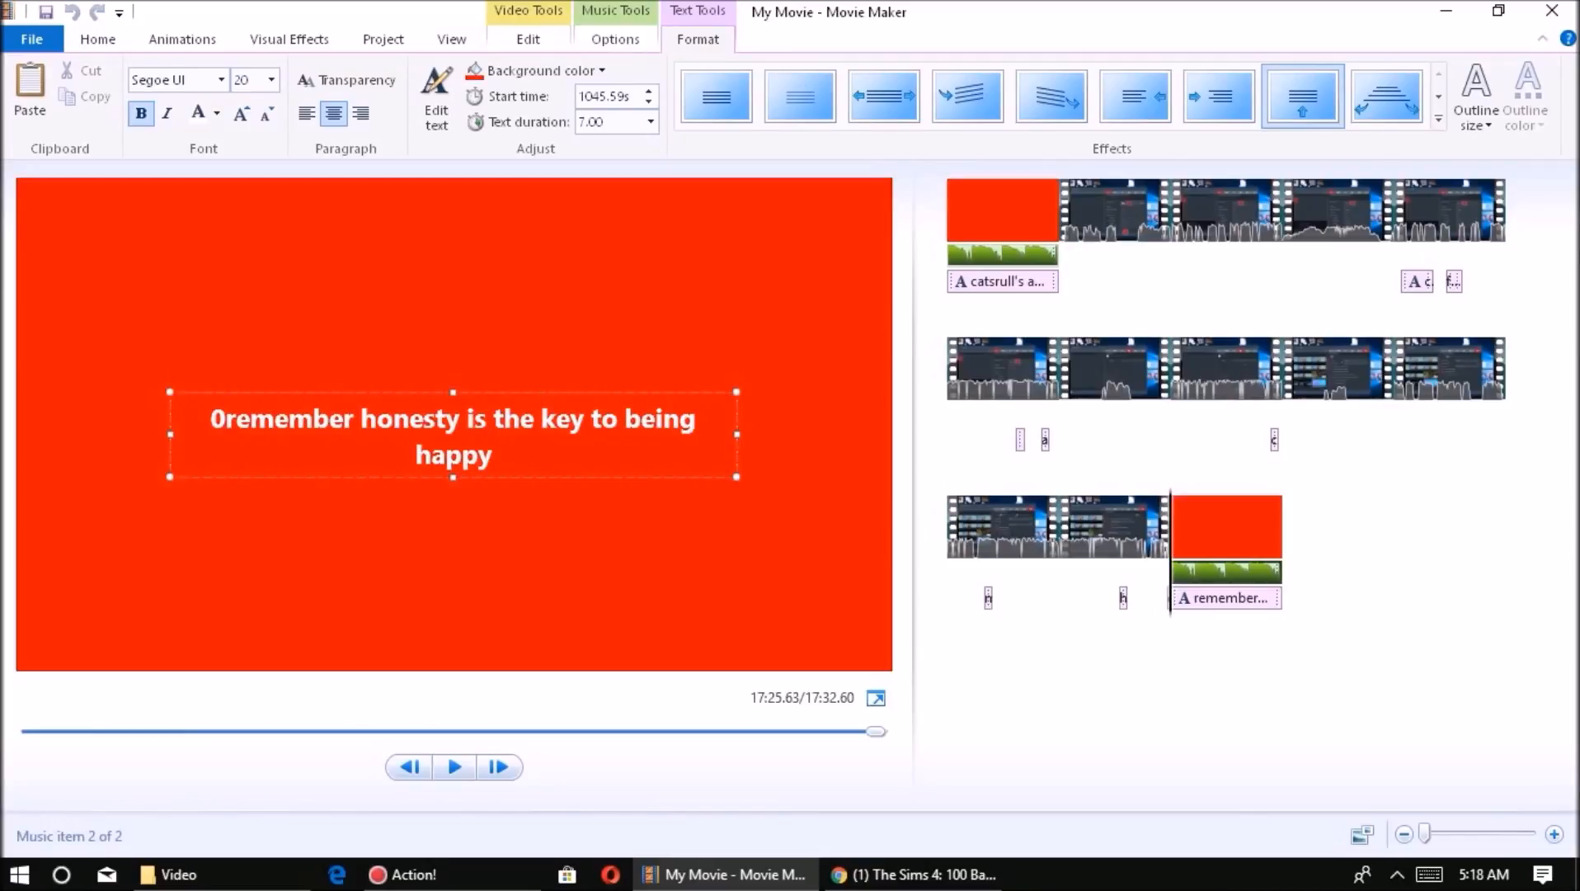
key("BackSpace")
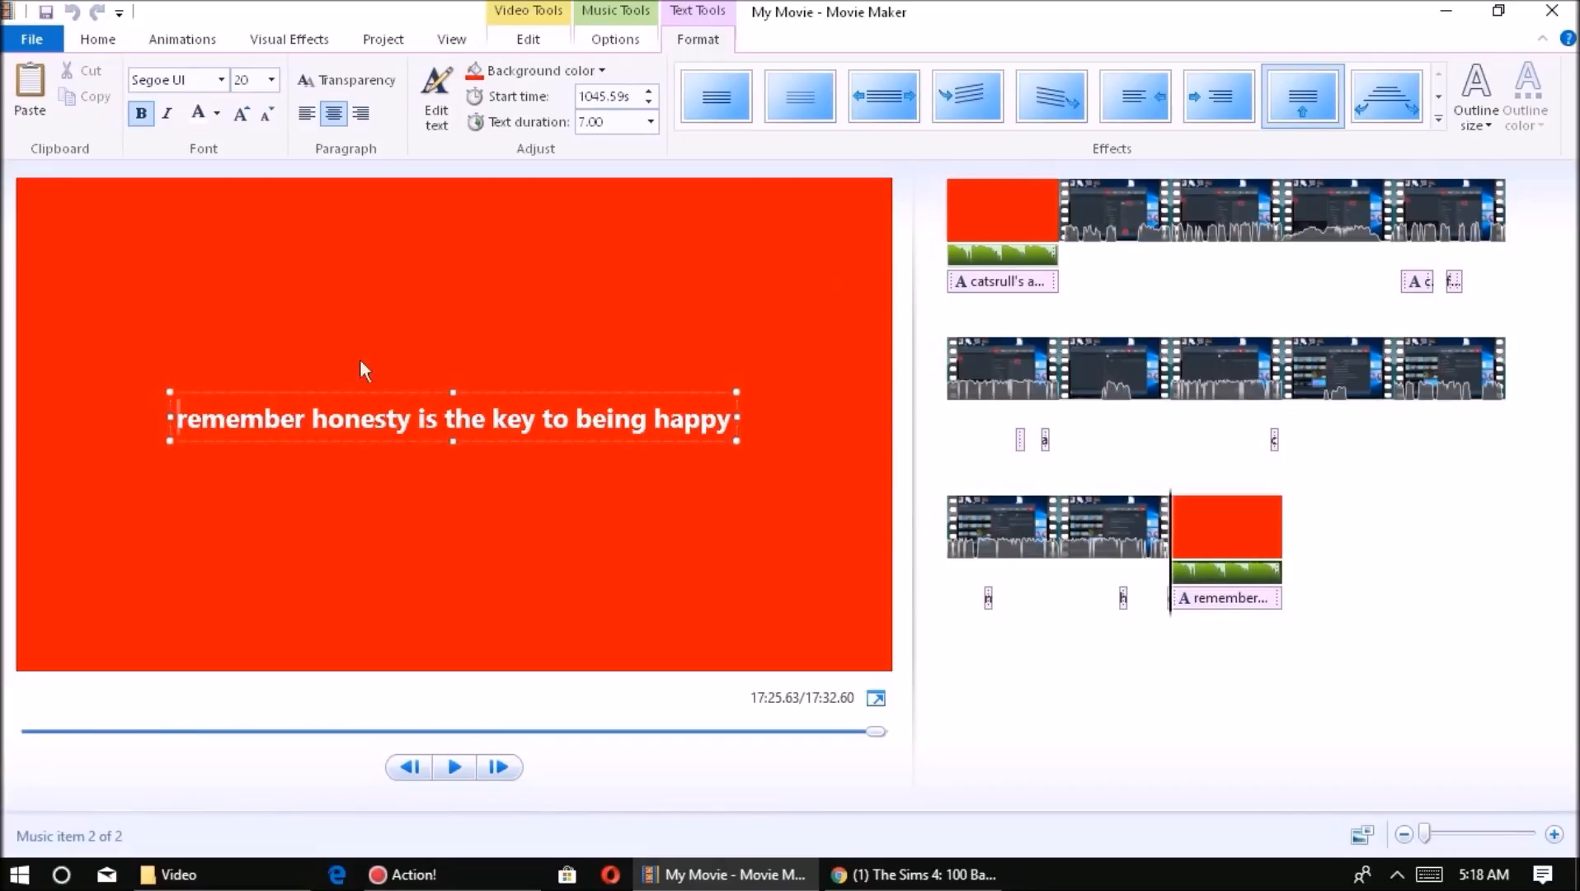
Set the font of the credits card's text to Times New Roman
left_click(203, 76)
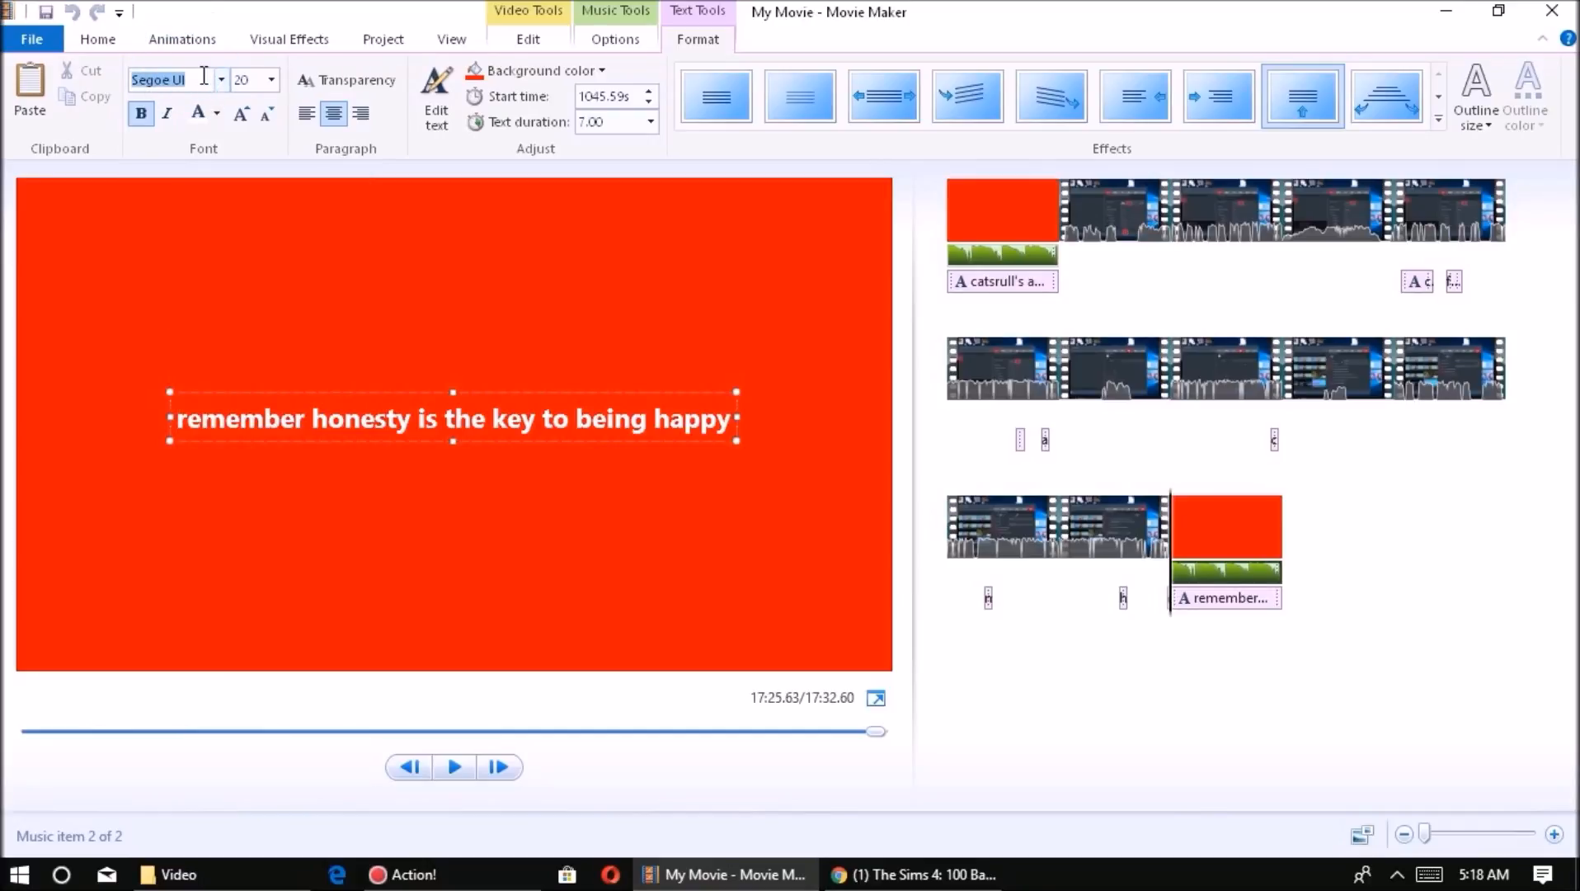
type("Times New Ro")
key("Return")
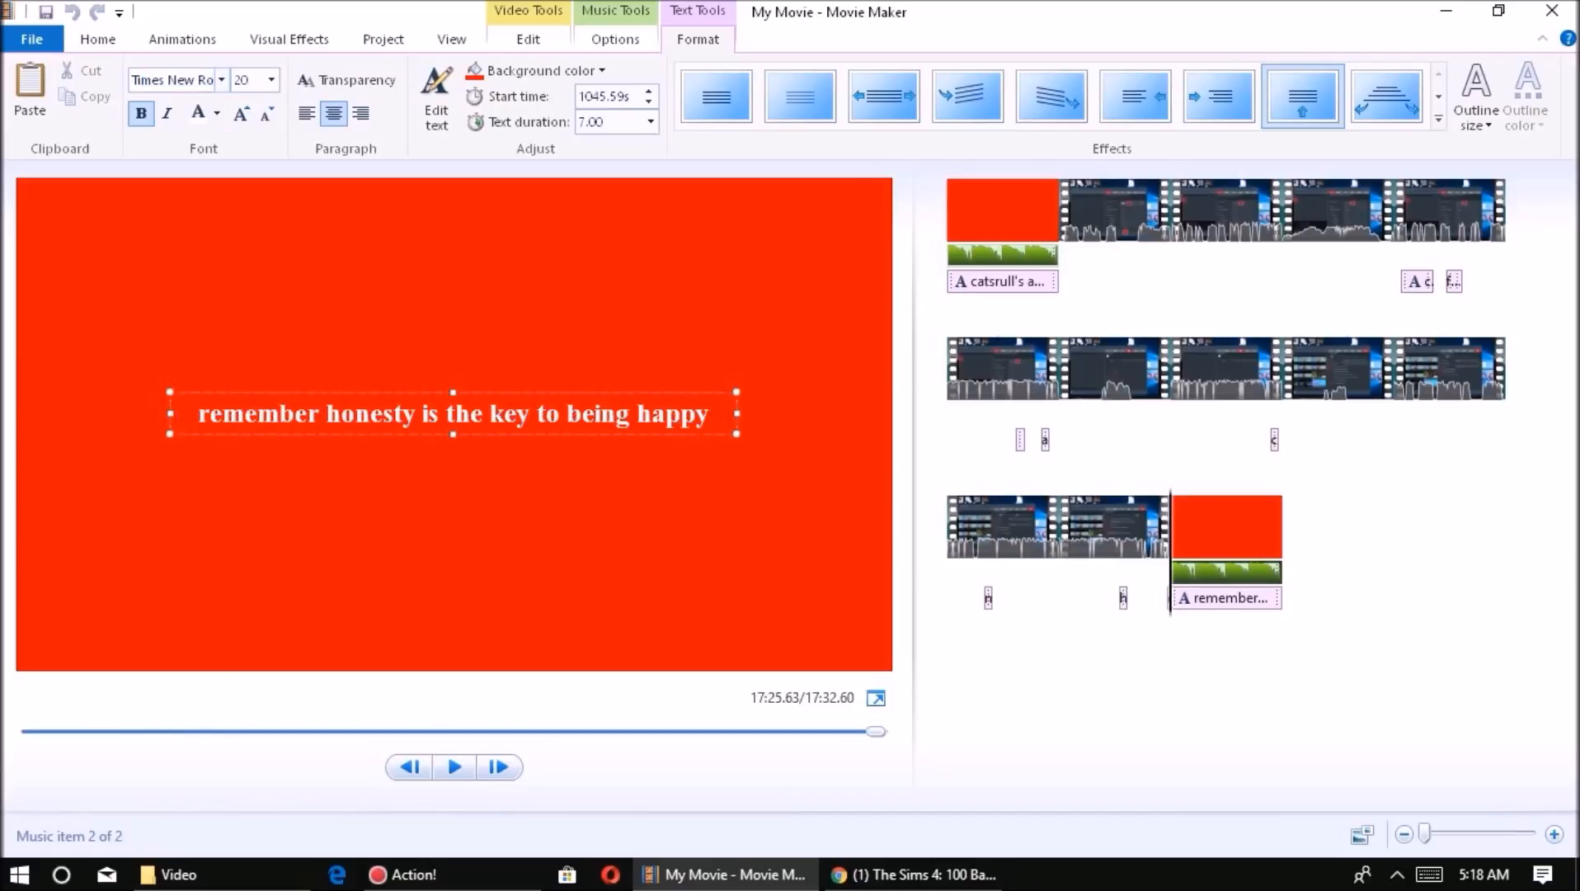